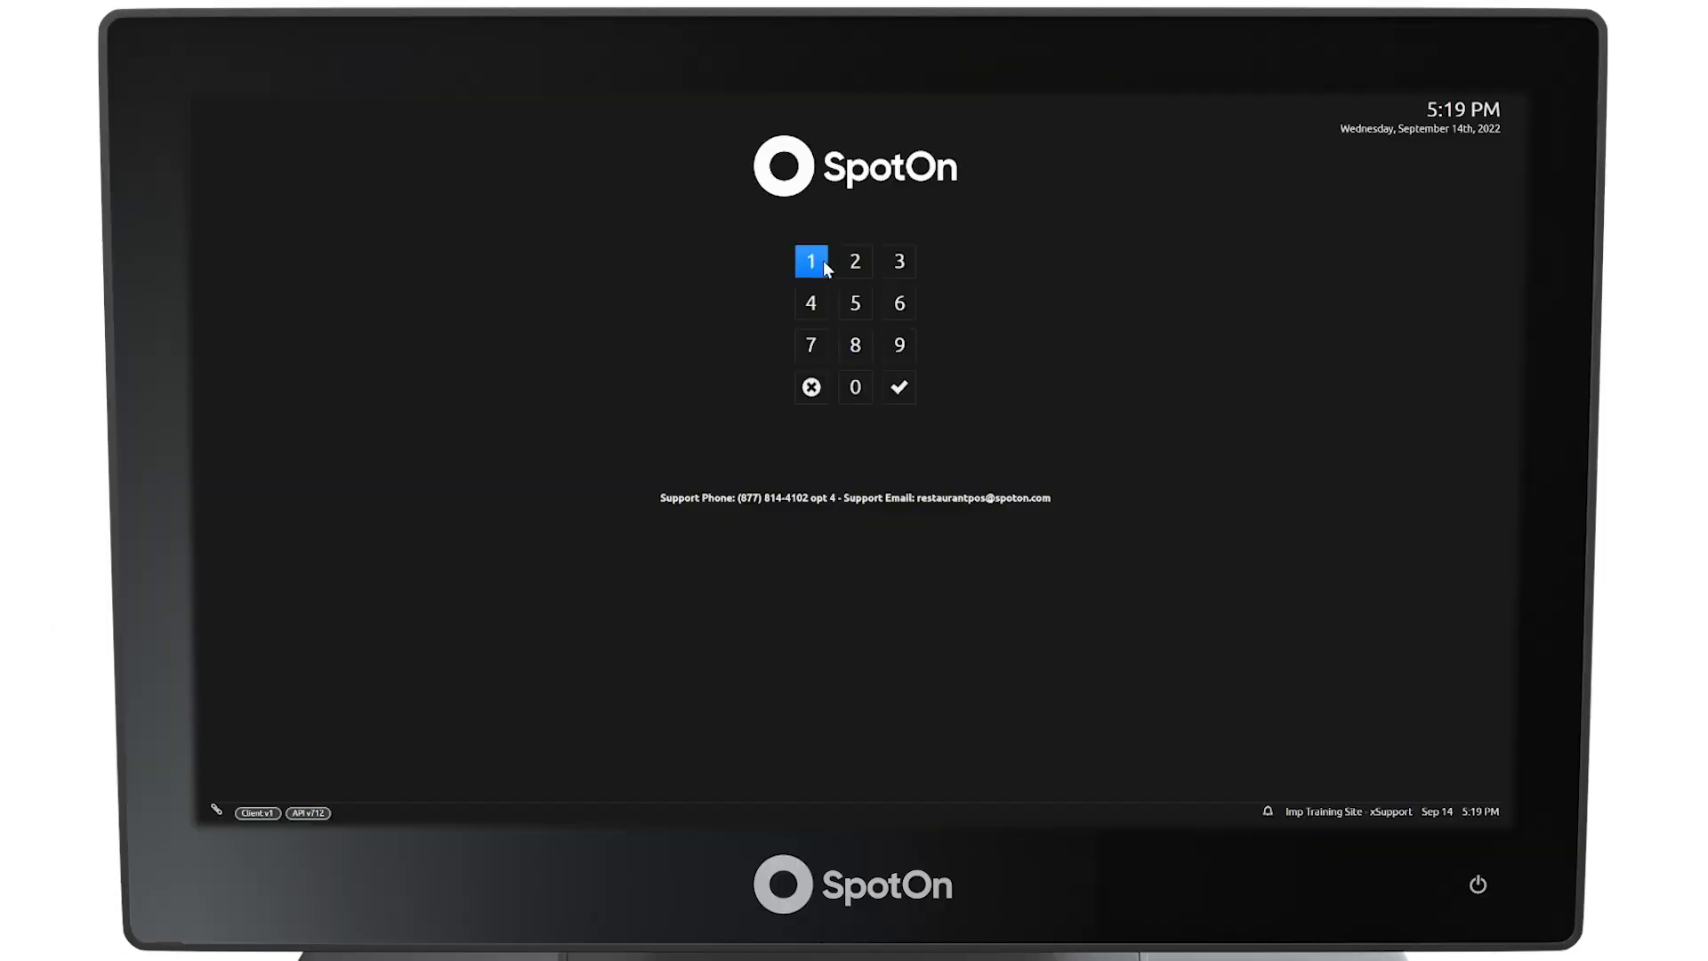
Step: Sign in with the login PIN and clock in as Server
click(886, 196)
click(909, 196)
click(886, 199)
click(897, 263)
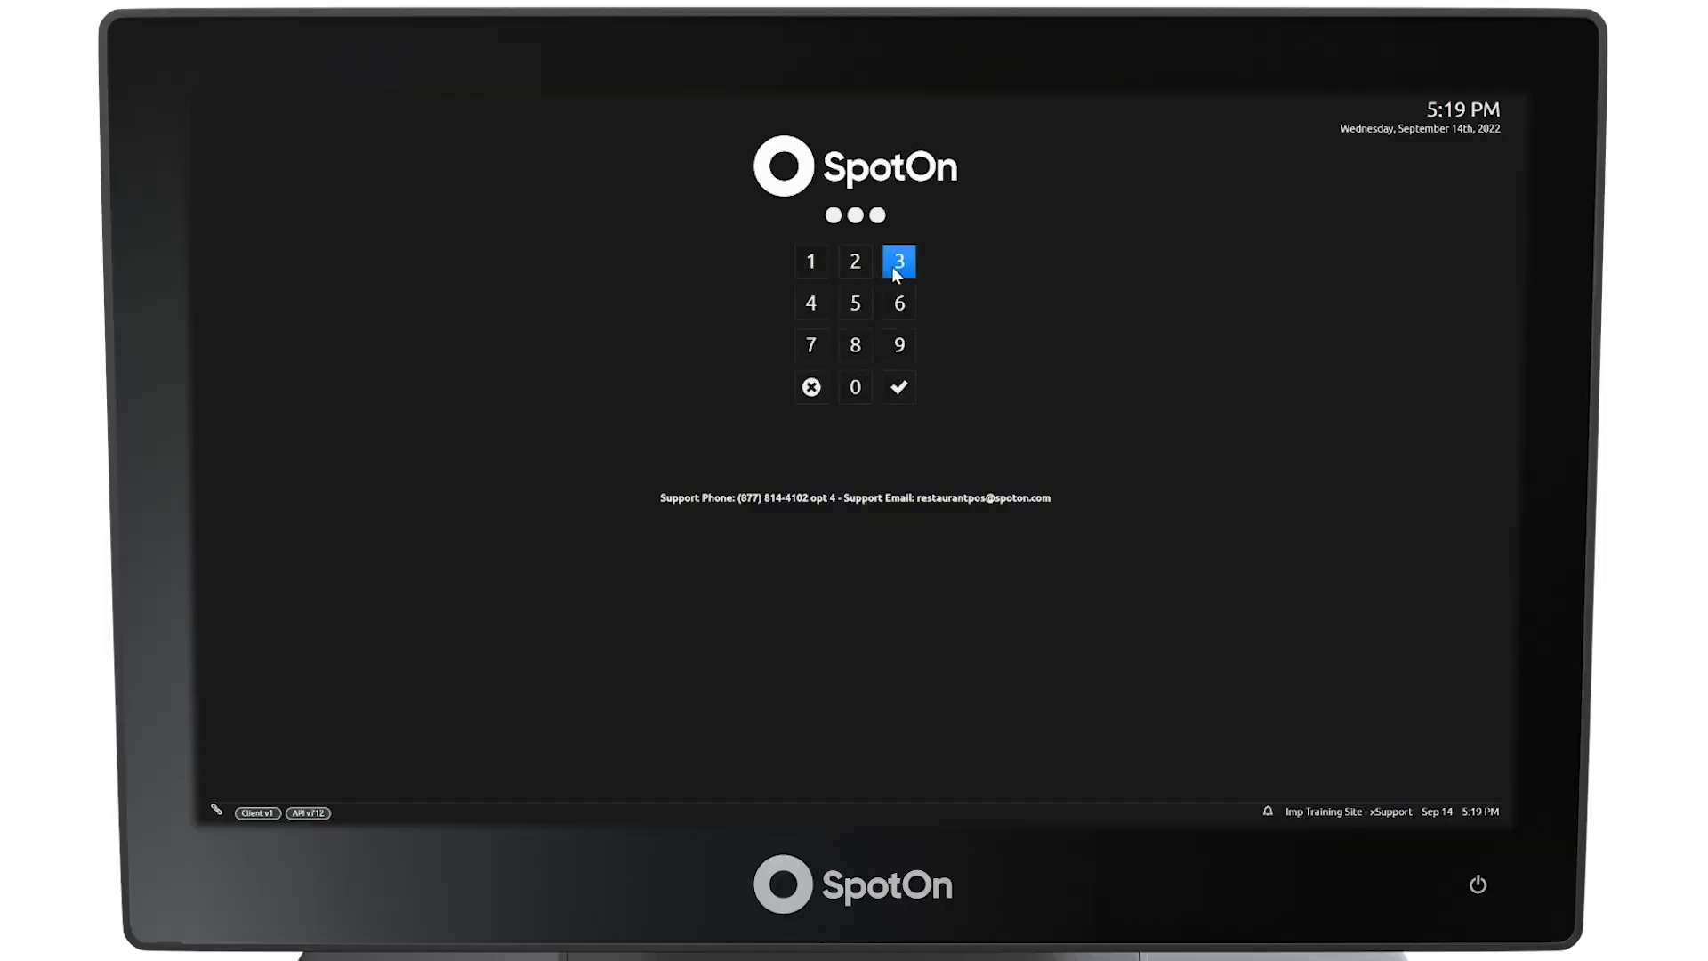
click(899, 386)
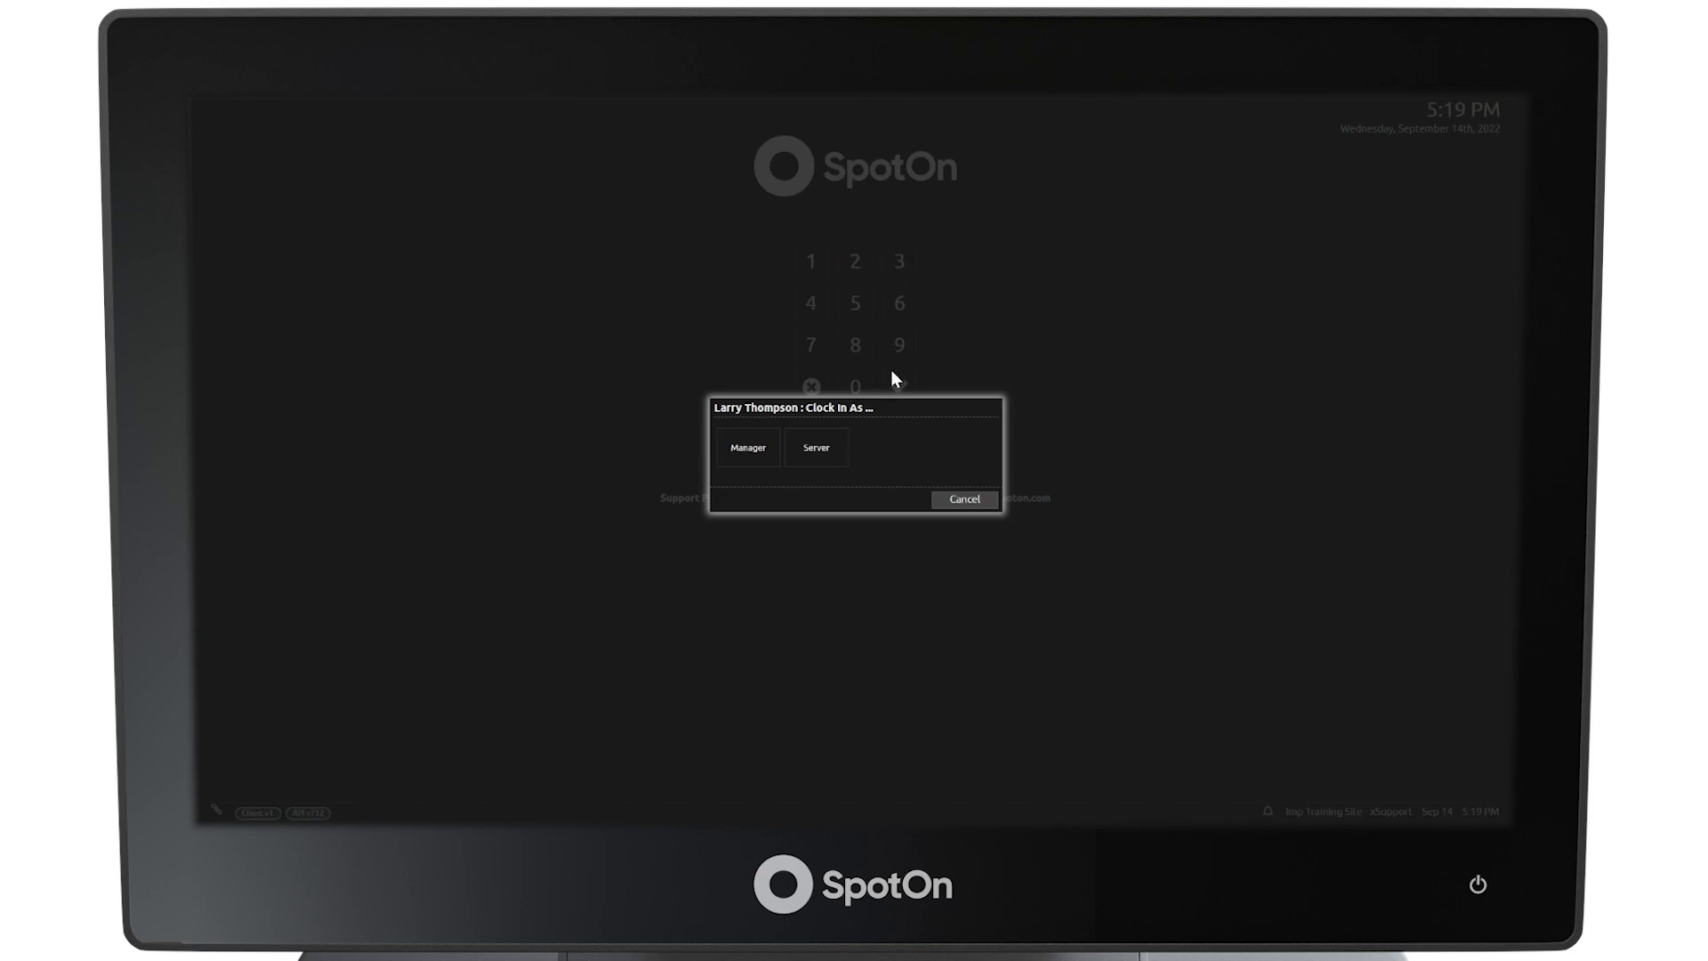
click(815, 447)
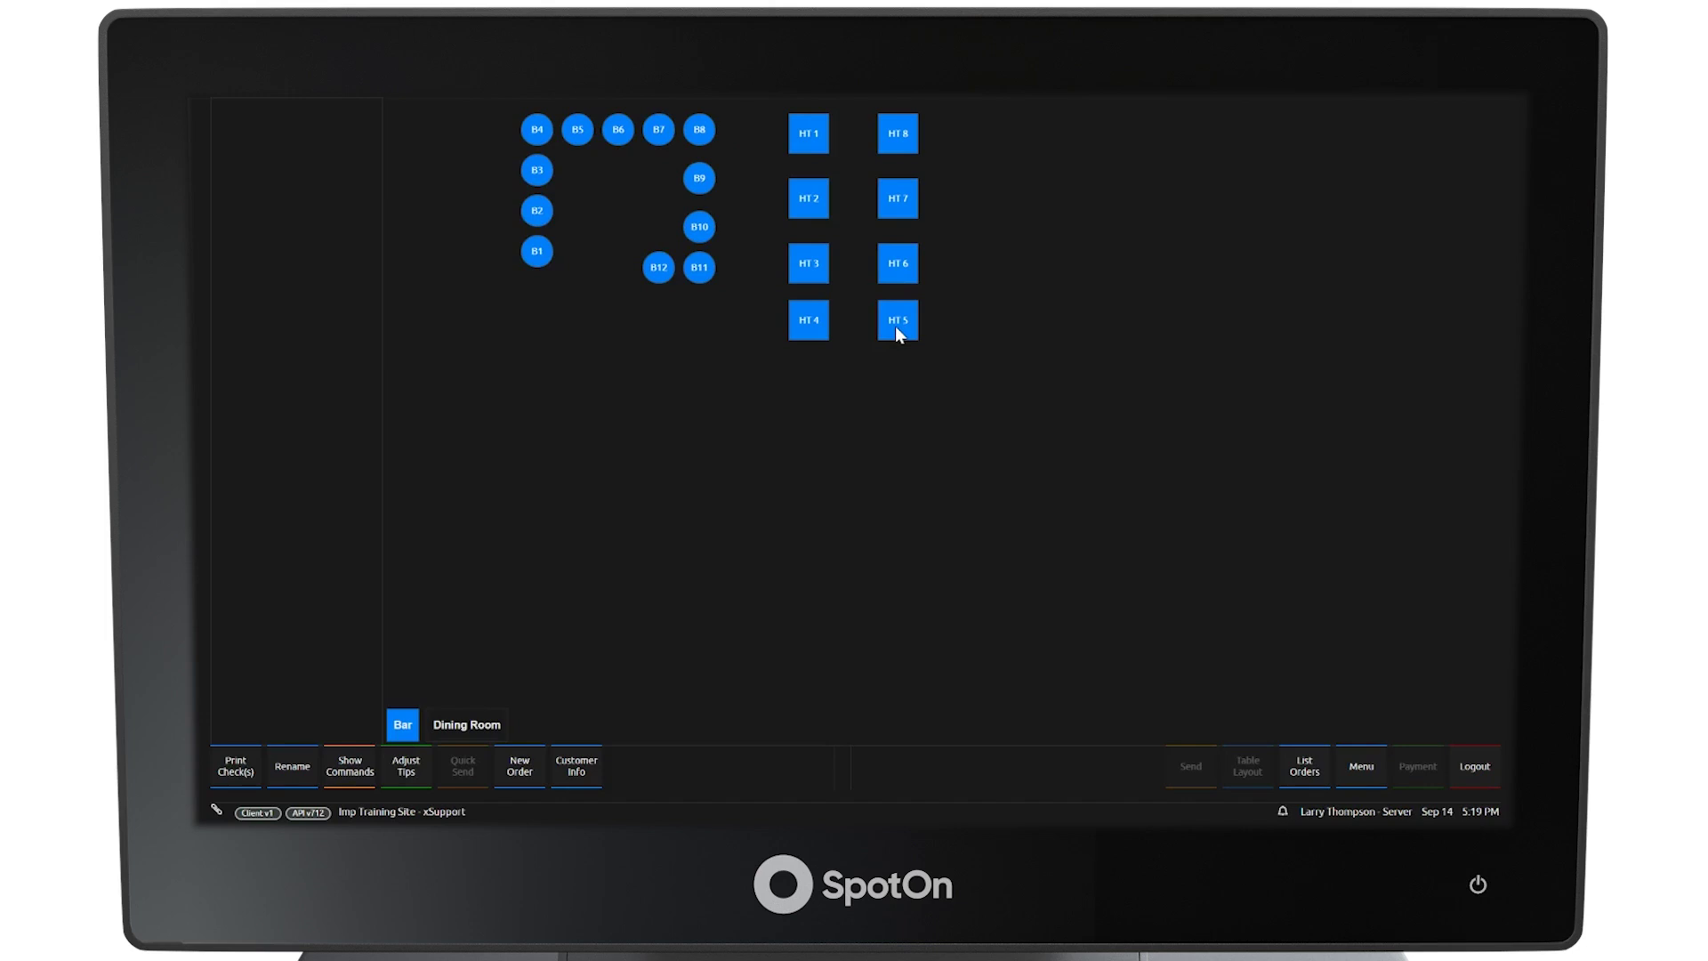
Step: Open table HT 5's order and add a second guest
click(895, 326)
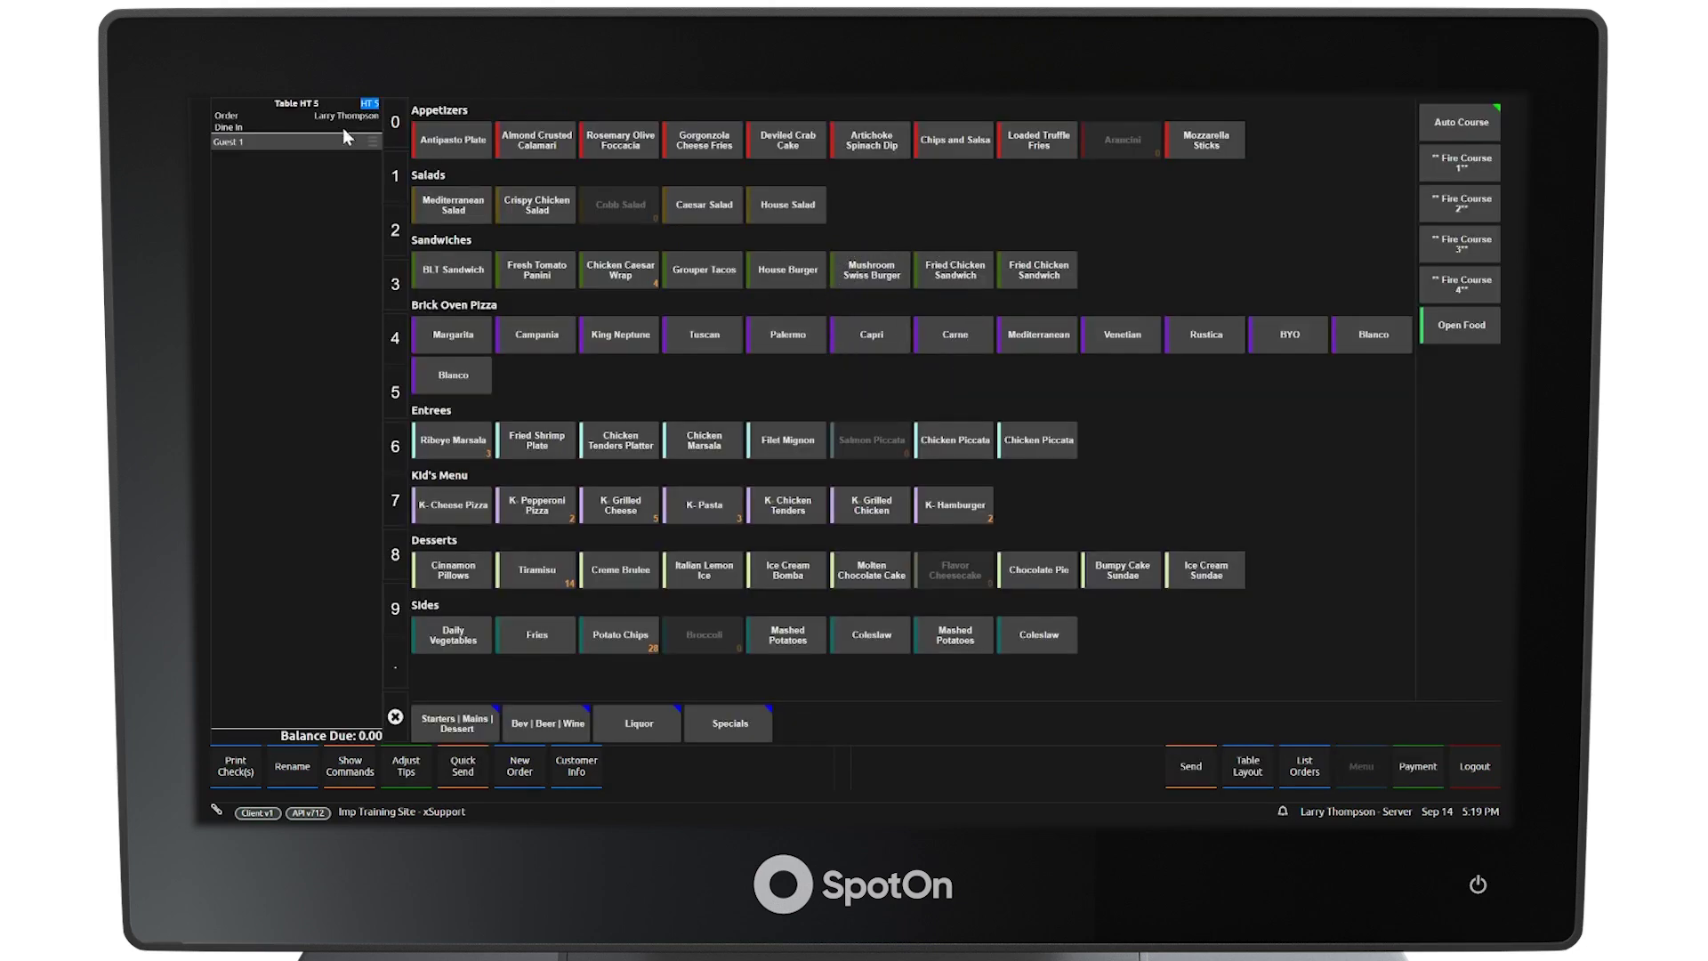
click(290, 121)
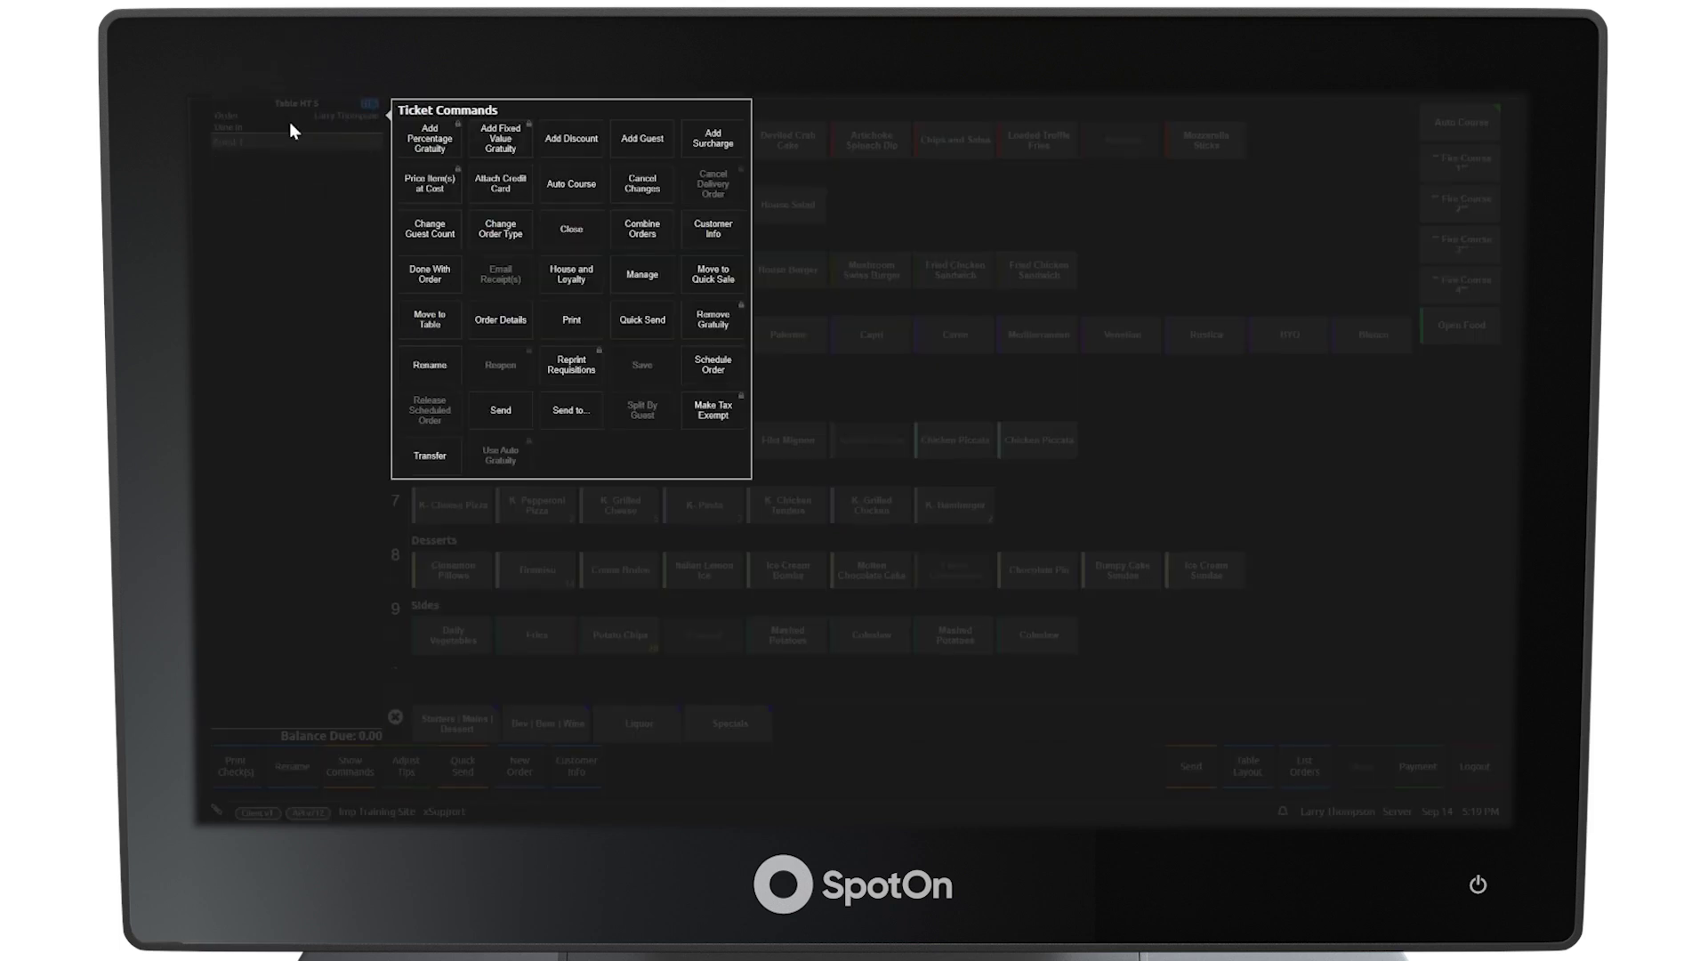
click(639, 142)
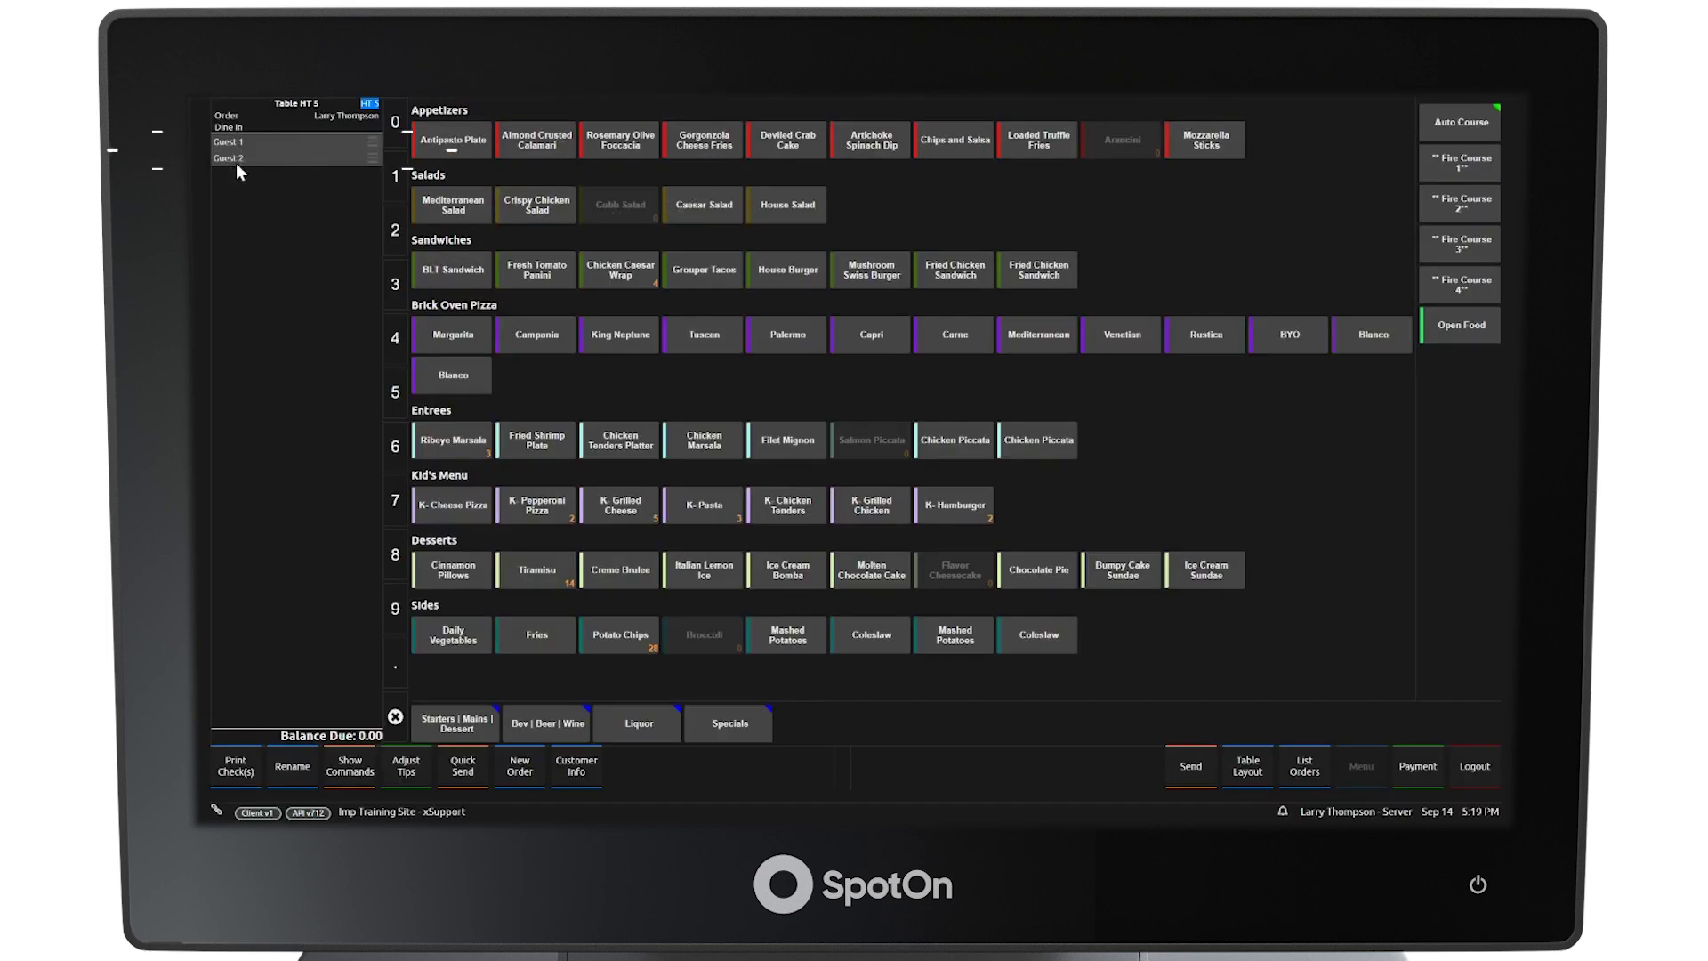
Step: Change the order's guest count to 4
click(287, 122)
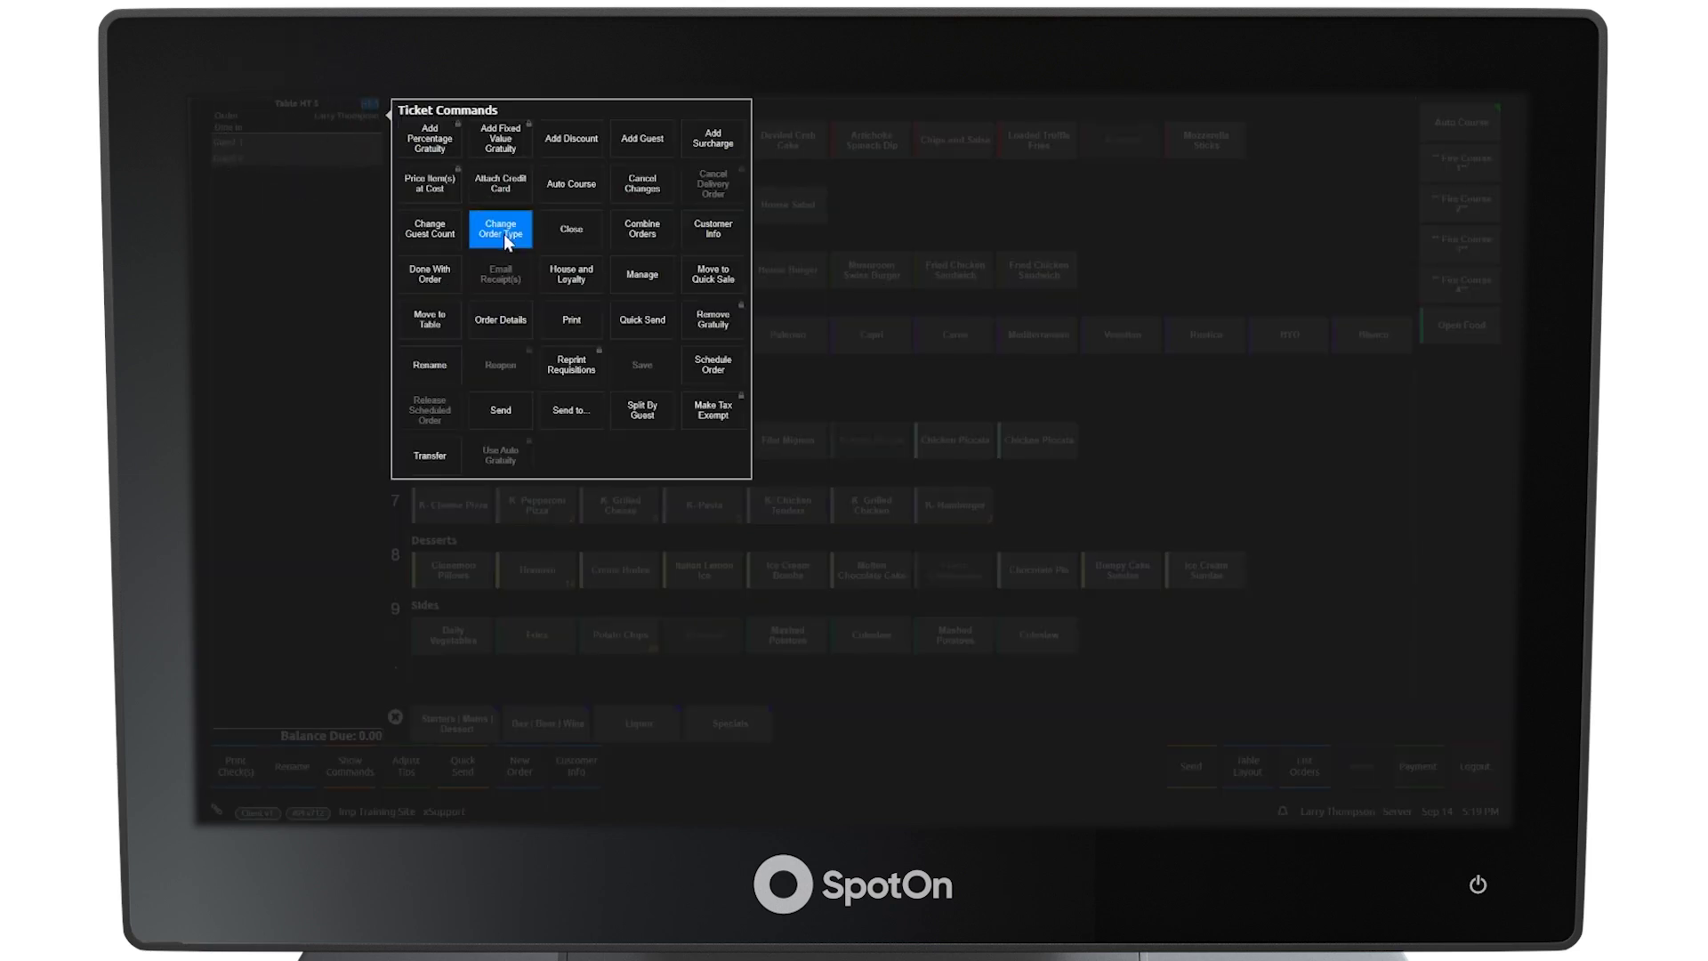
click(432, 230)
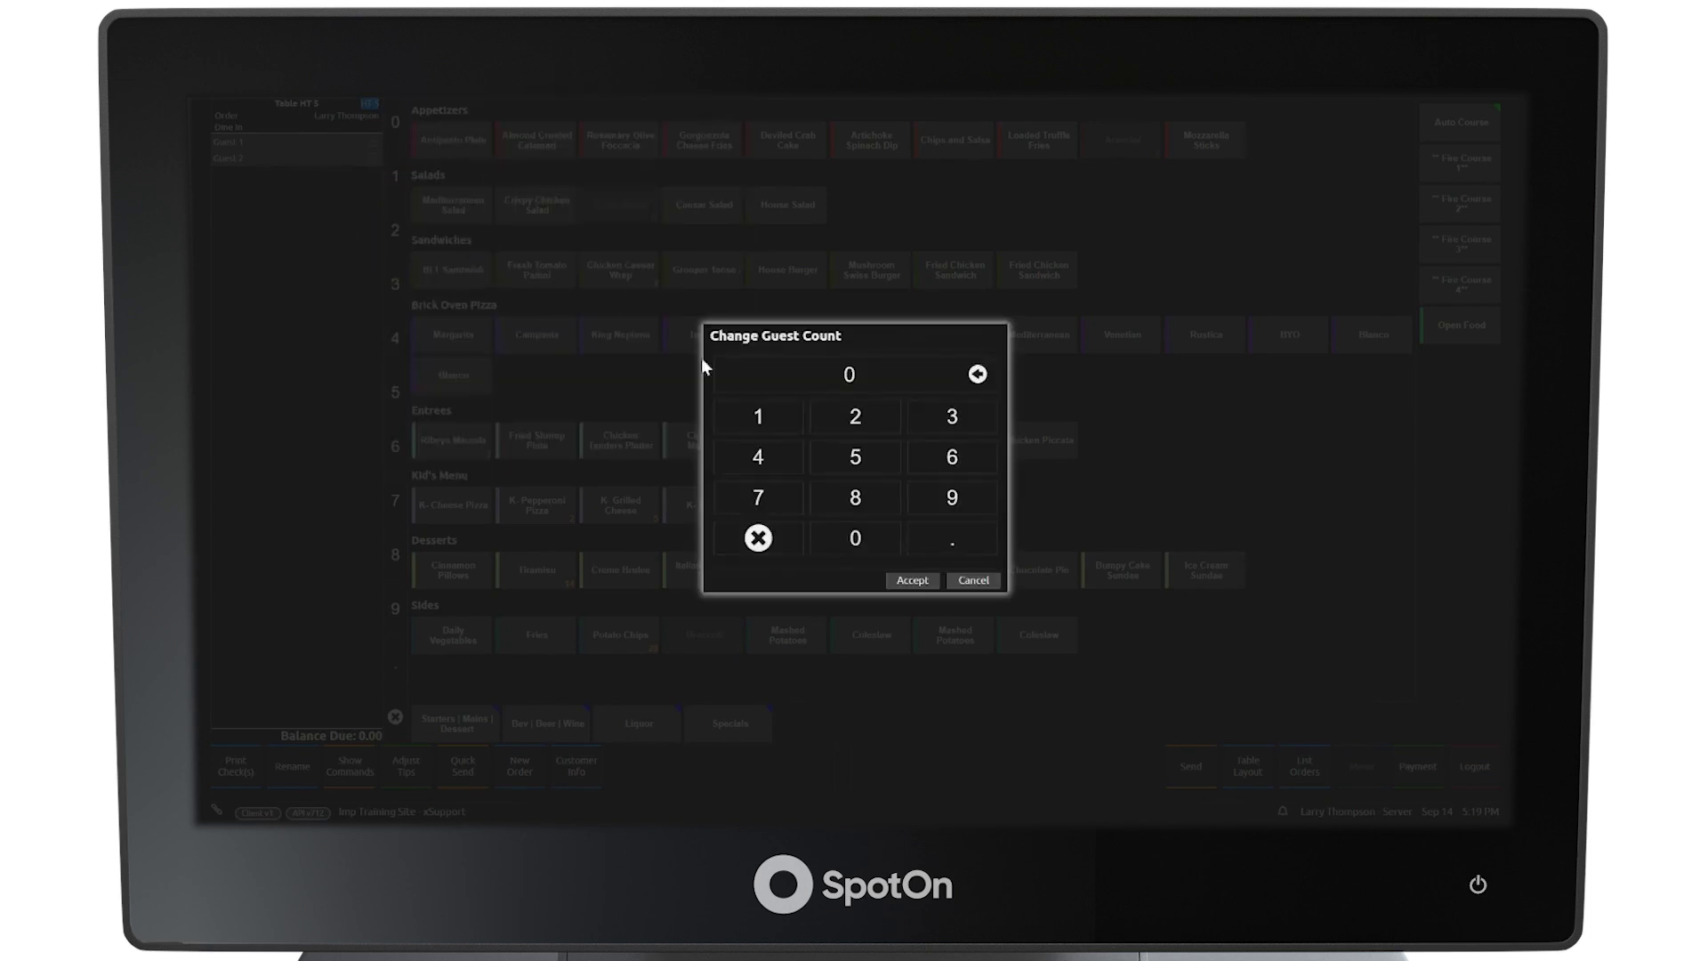
click(782, 462)
click(916, 584)
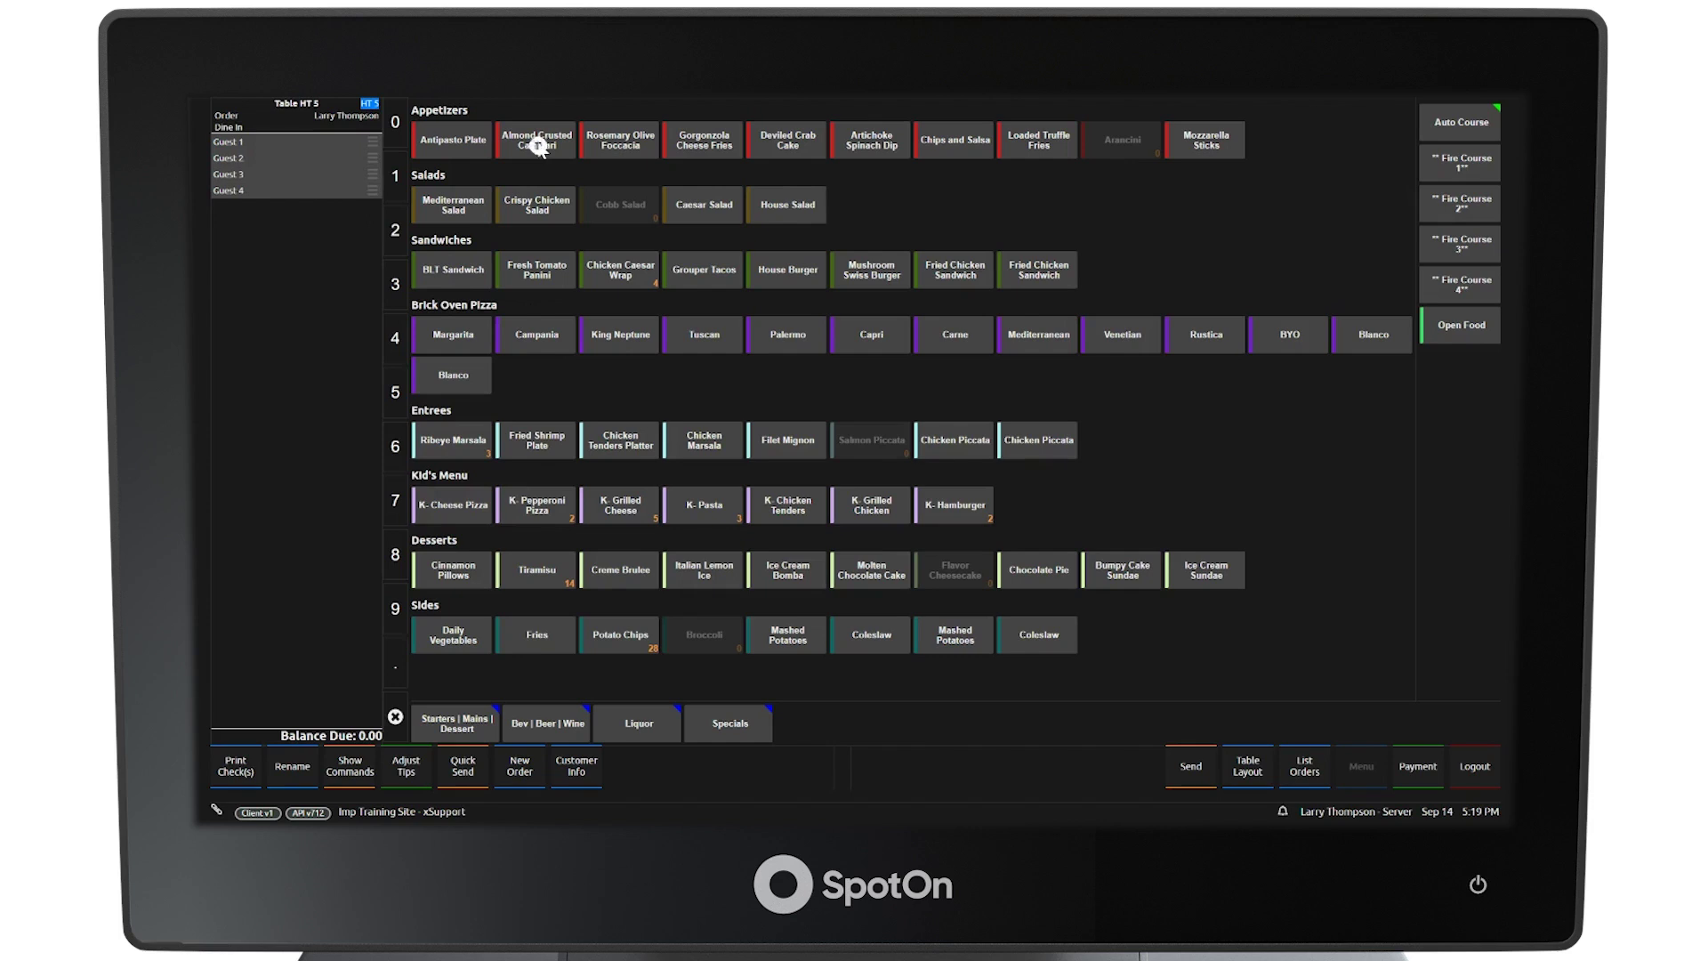
Step: Add Almond Crusted Calamari (5.00) to the order as For the Table
click(538, 143)
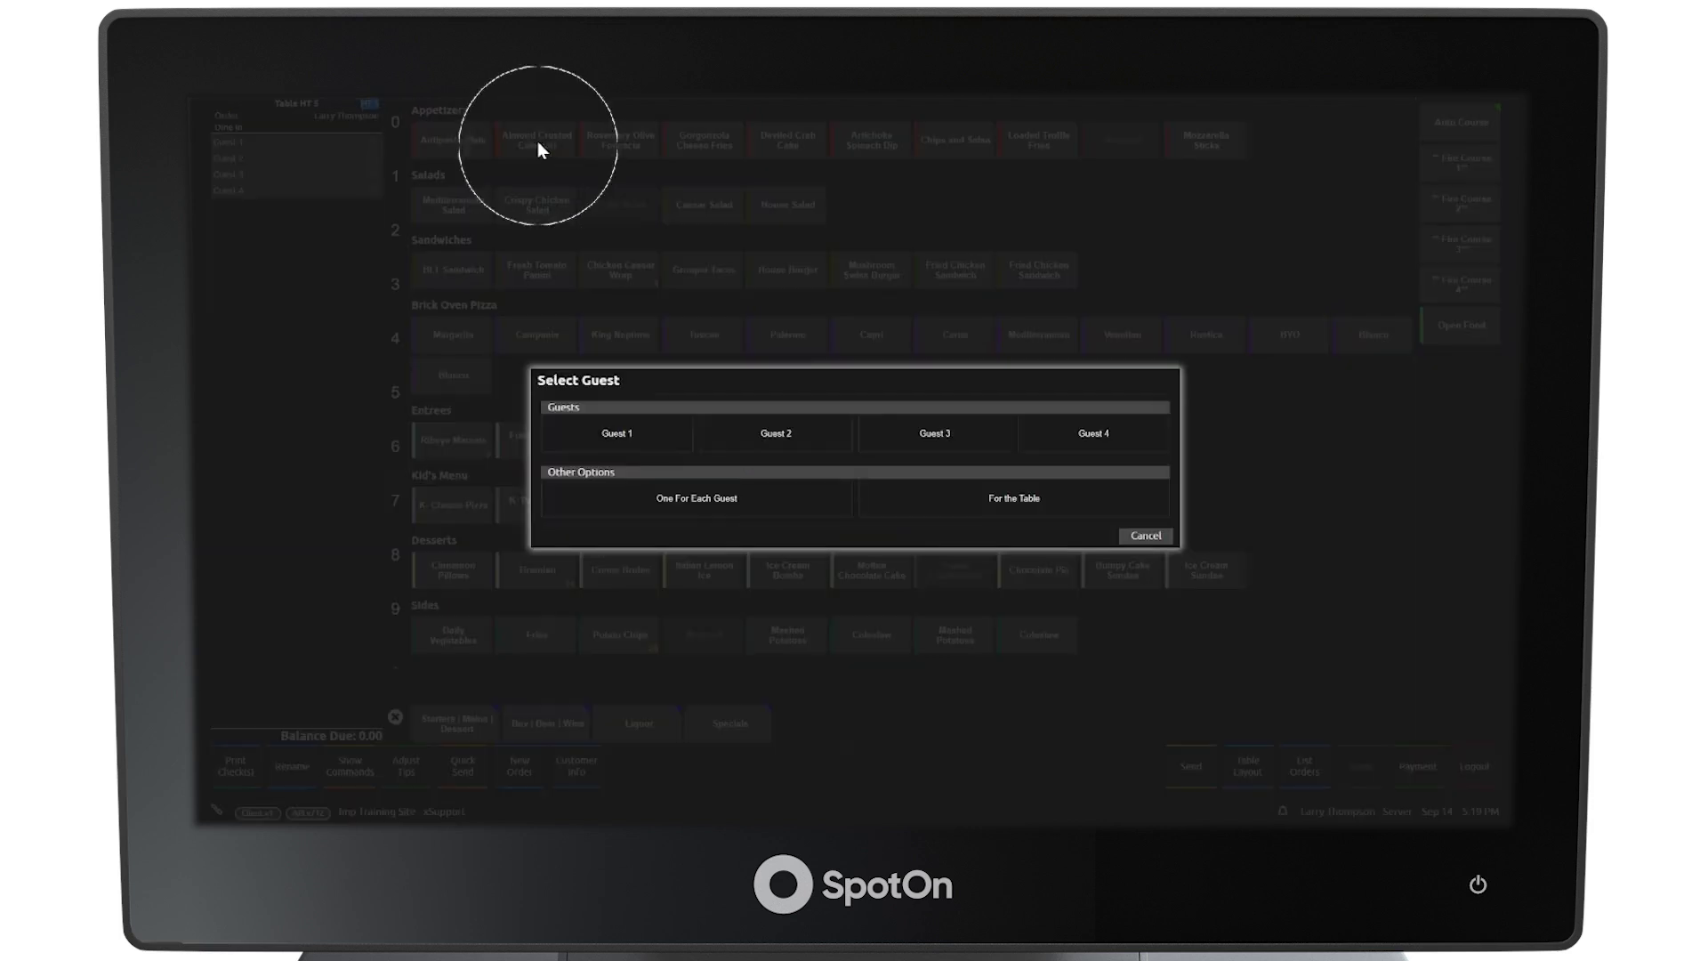
click(921, 508)
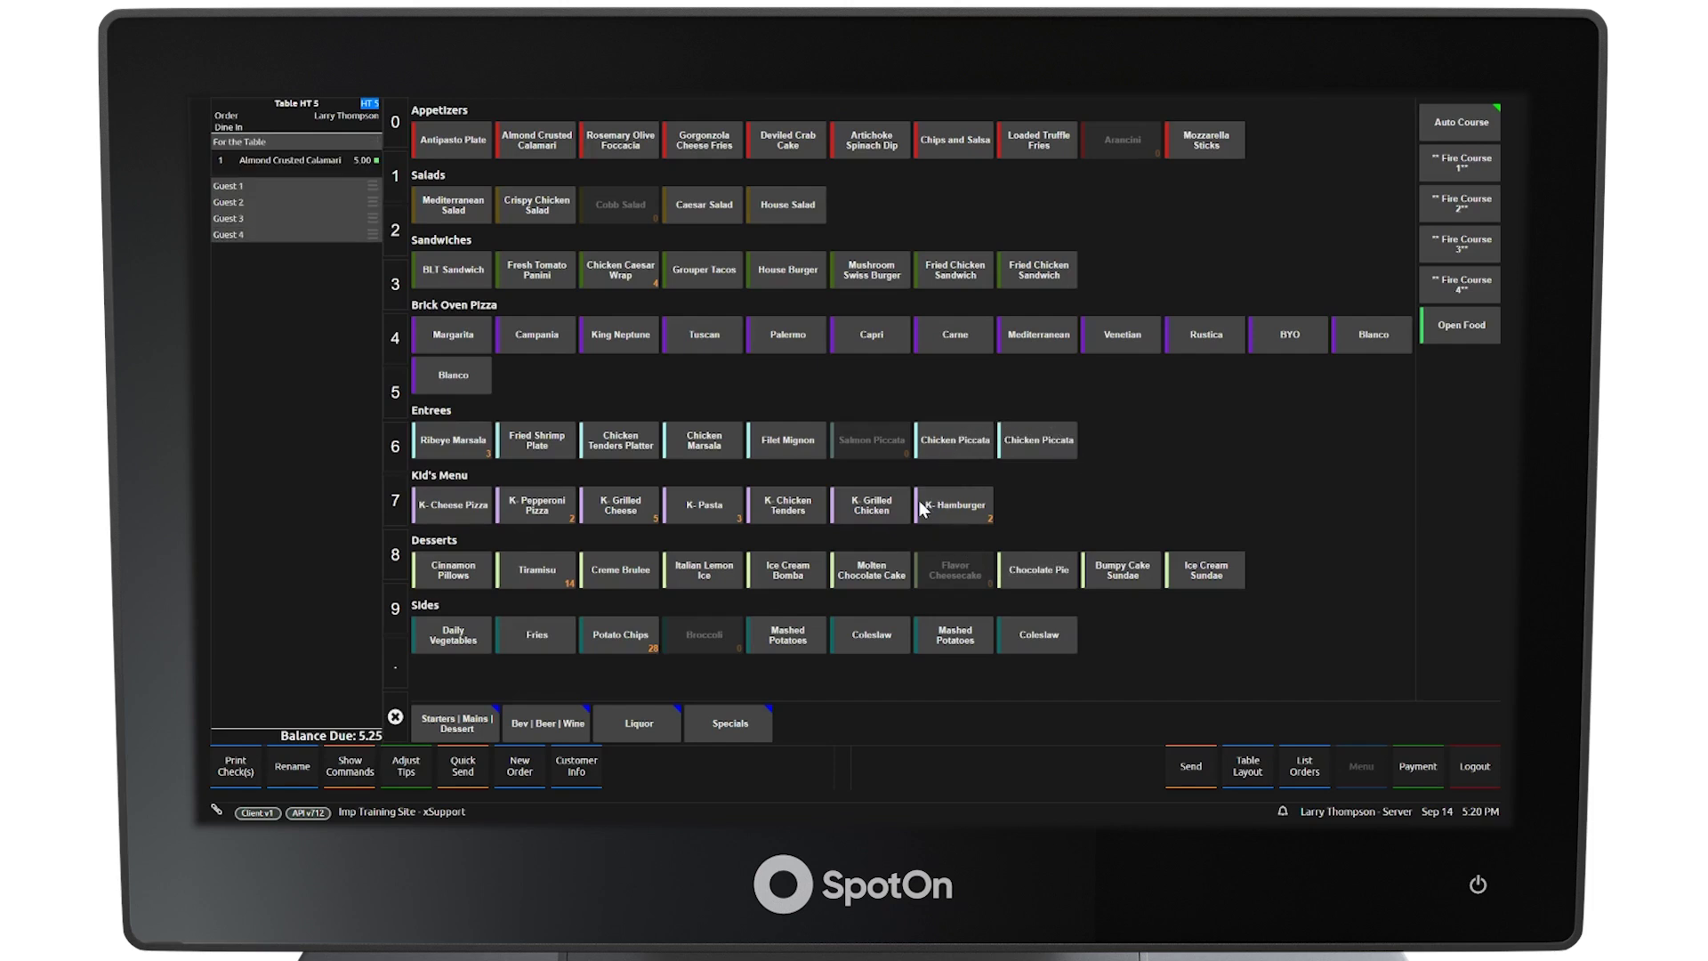
Step: Order Guest 1 a Medium House Burger with No Ketchup and Lite Mustard
click(302, 185)
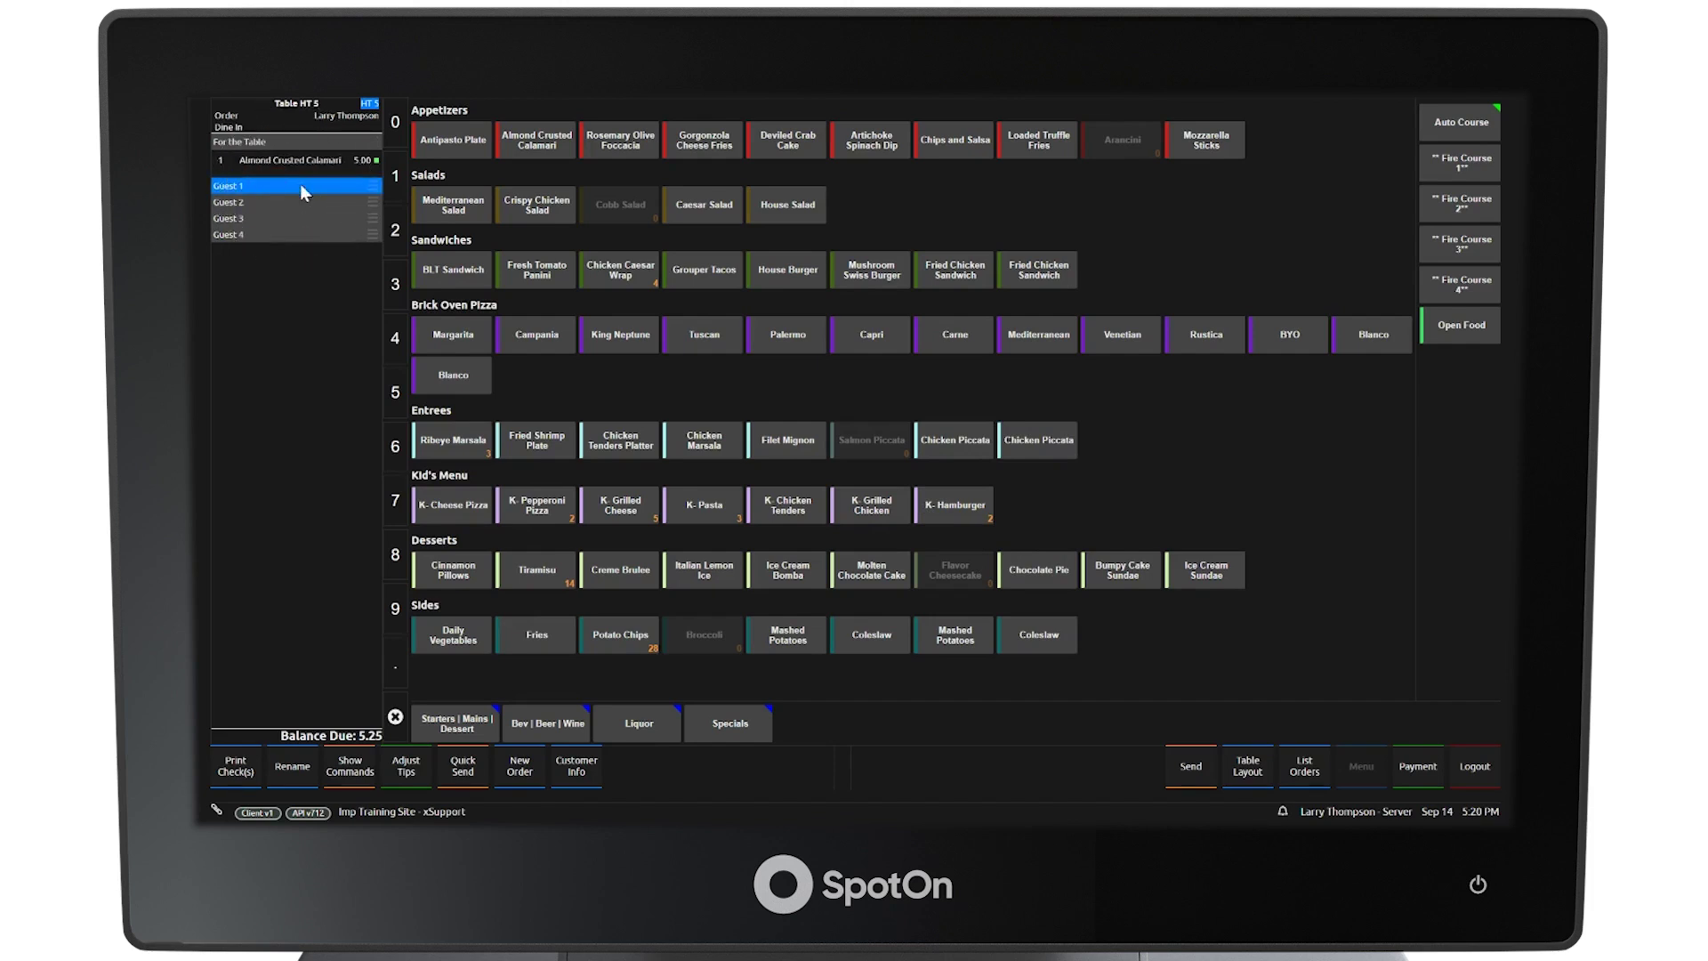
click(795, 272)
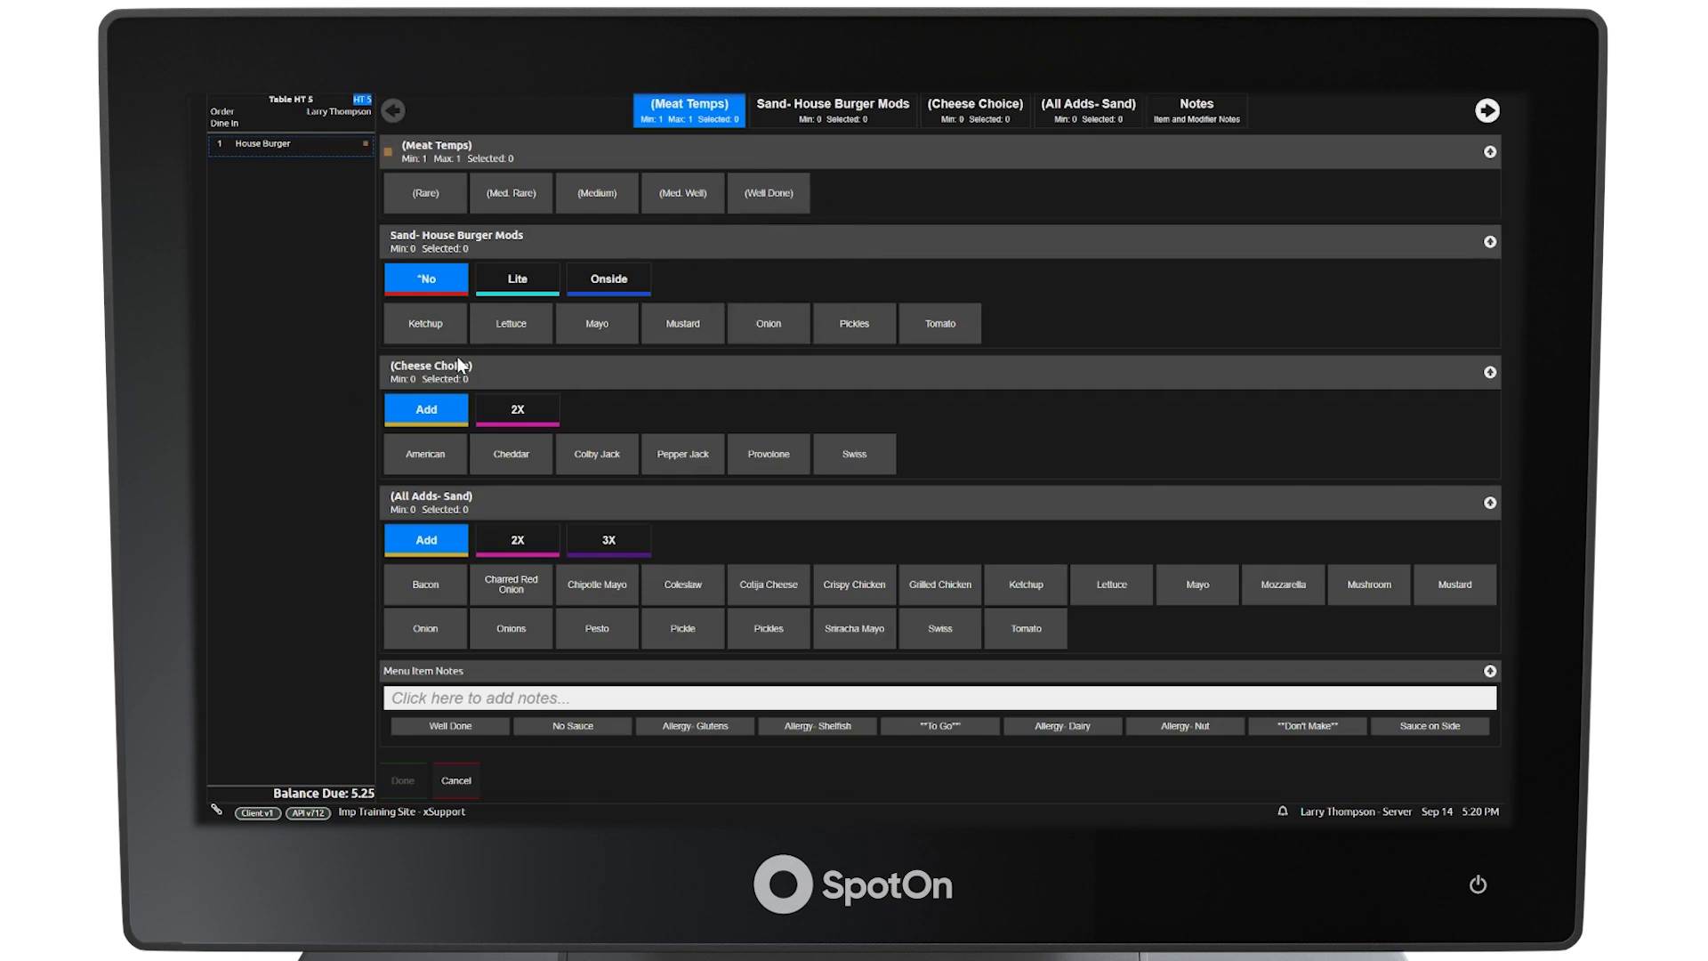
click(365, 147)
click(590, 191)
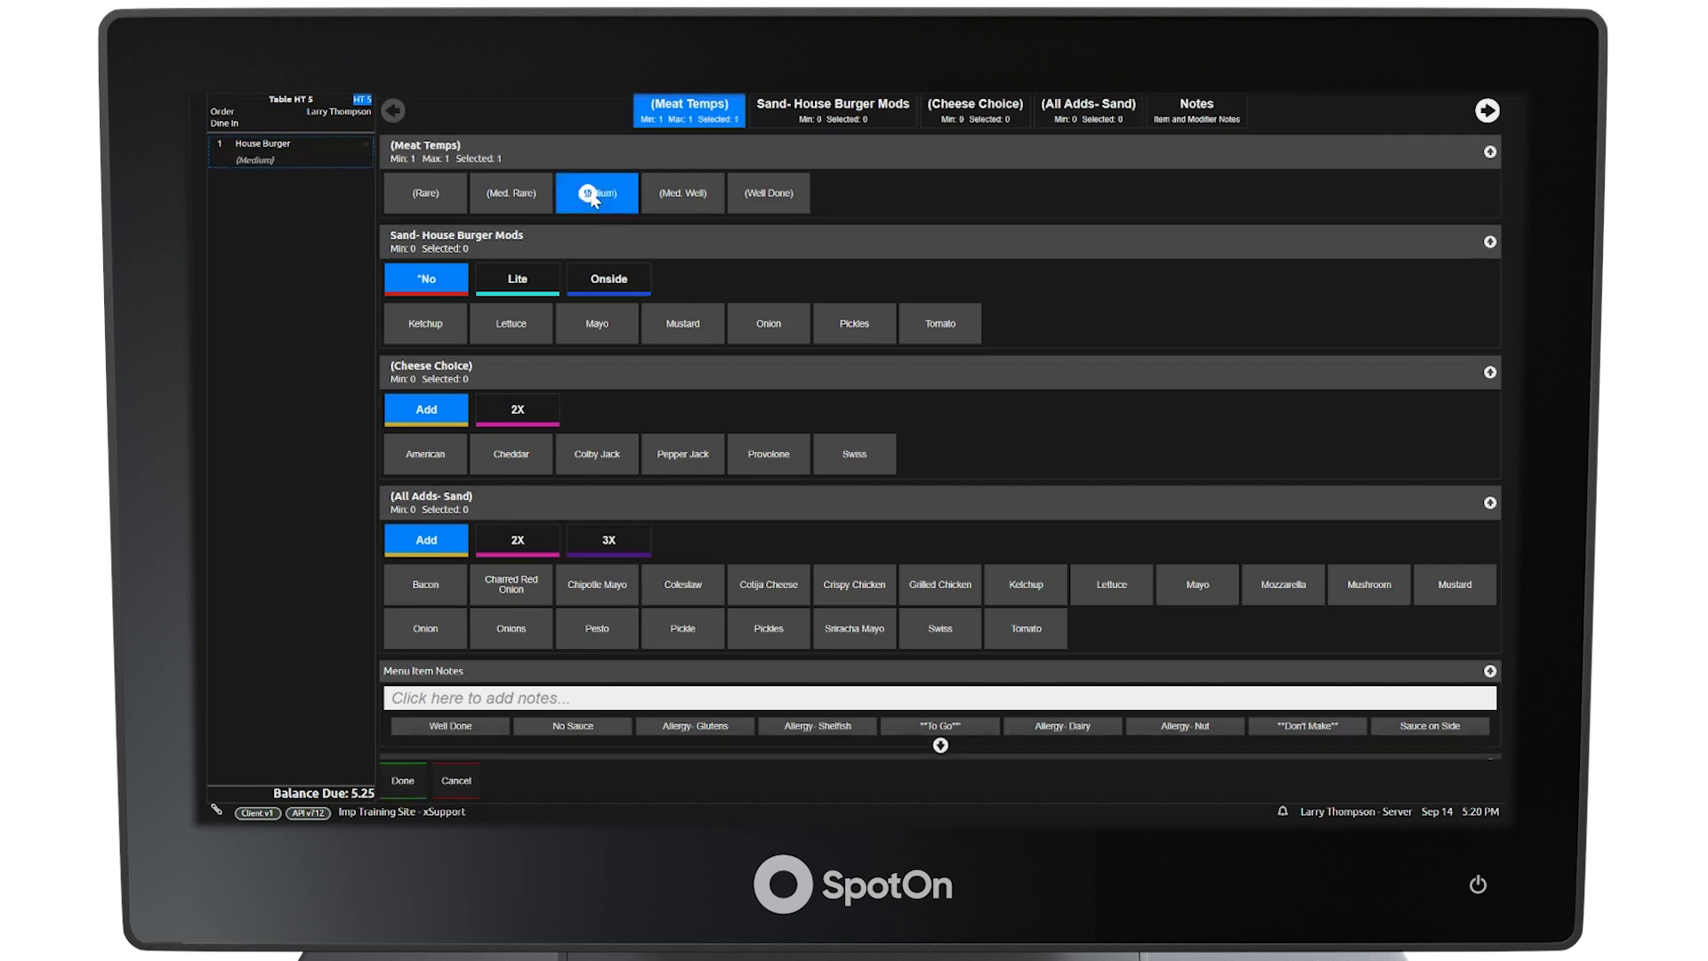
click(426, 324)
click(514, 291)
click(686, 324)
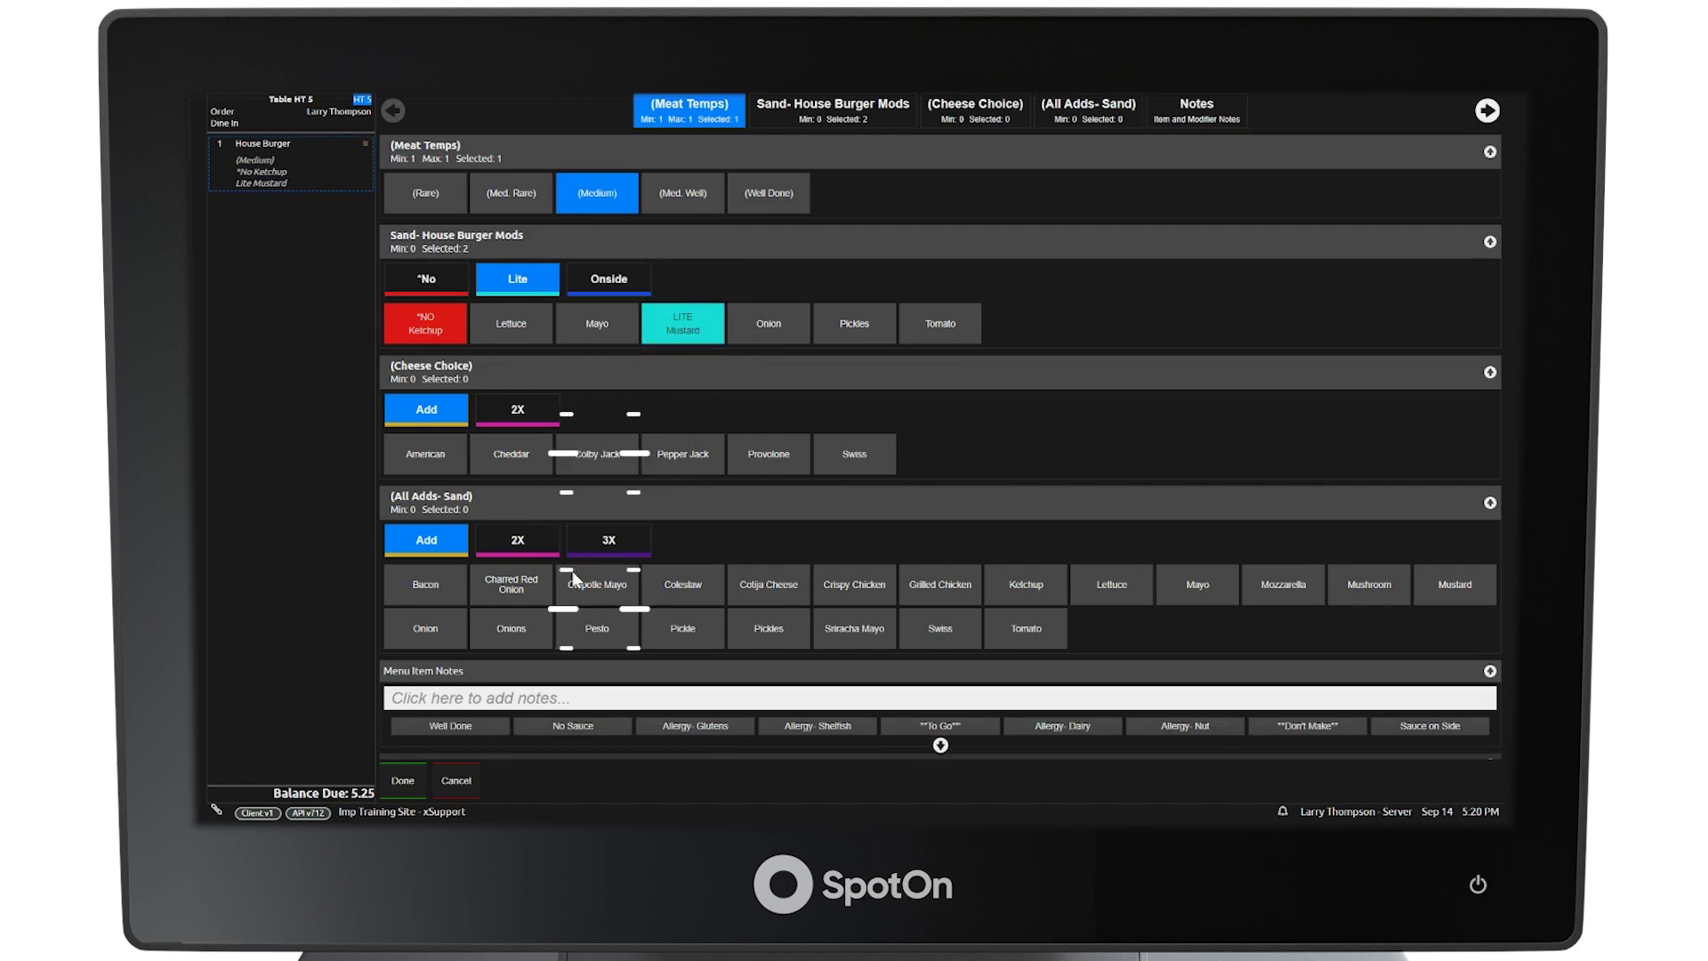
scroll(574, 580, down, 2)
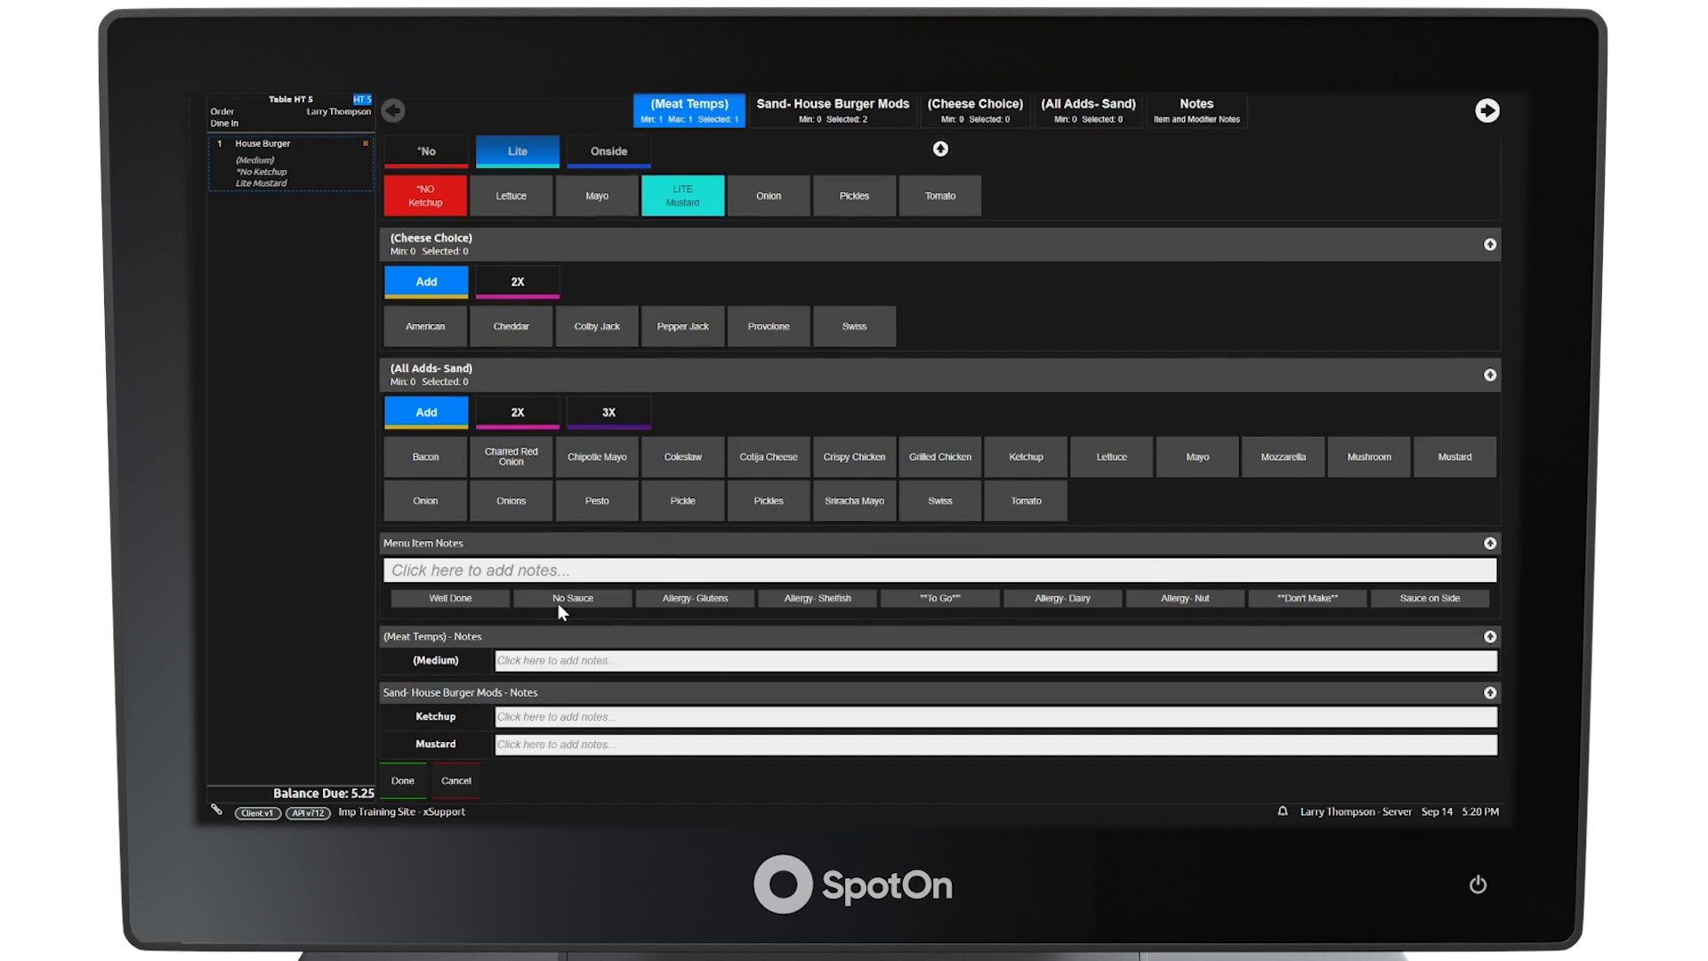
Step: Note a Glutens allergy on the burger and write 'Allergy' on the ketchup modifier
click(722, 601)
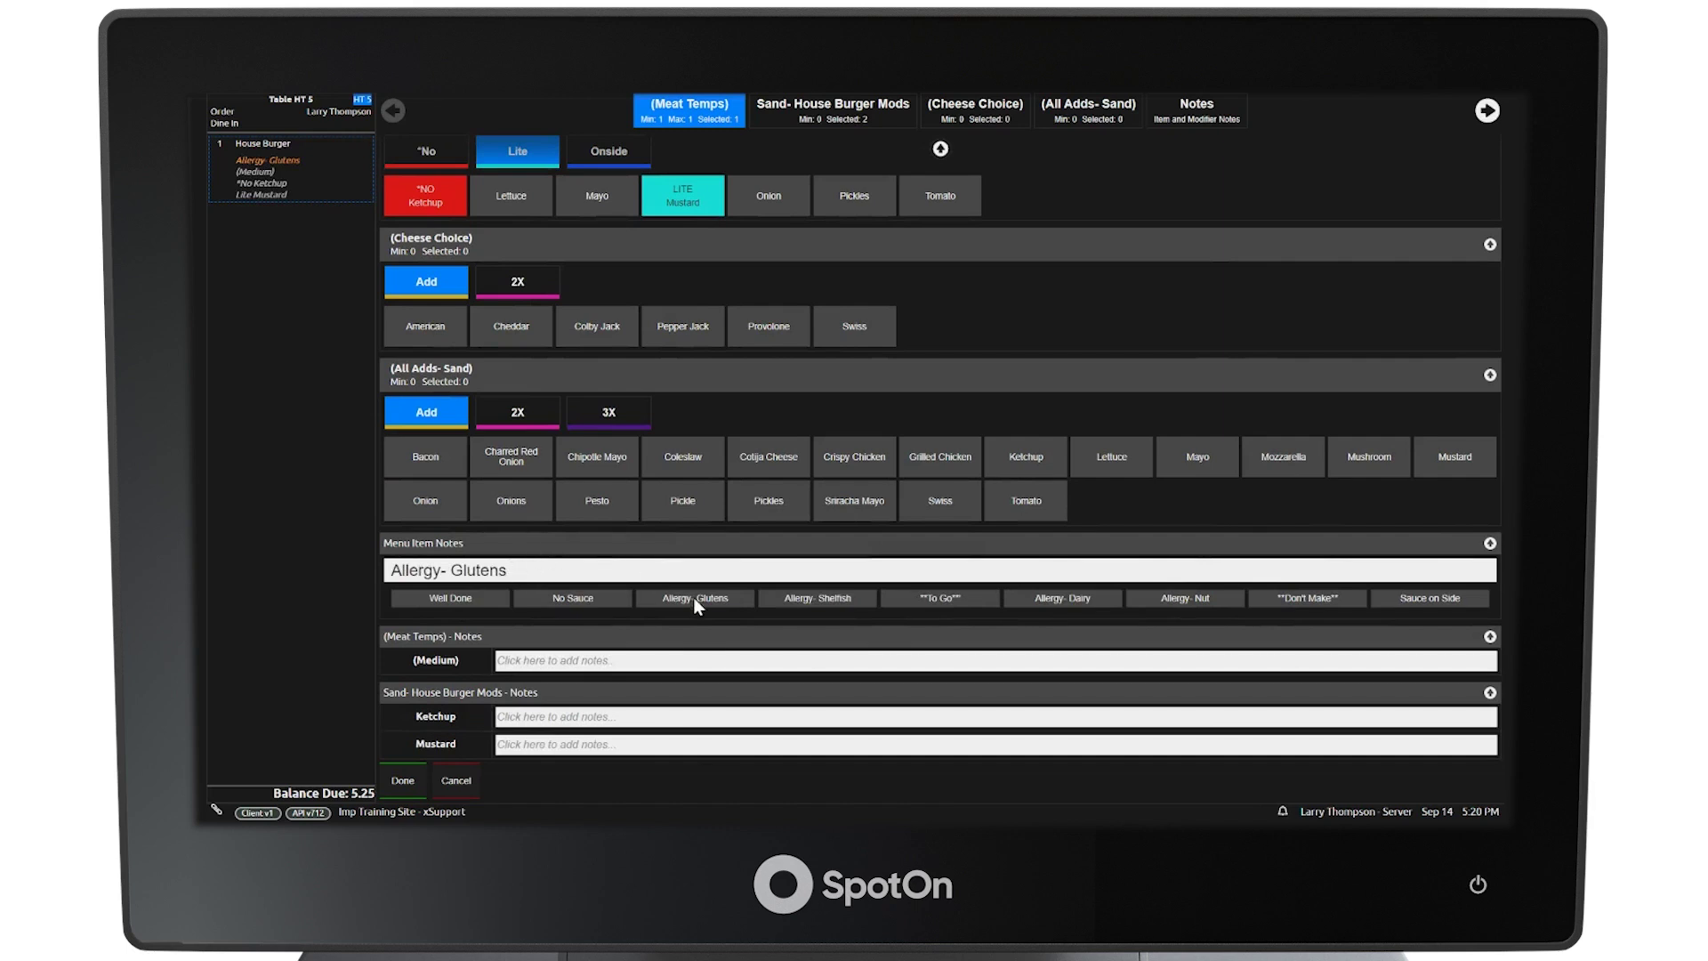
click(542, 568)
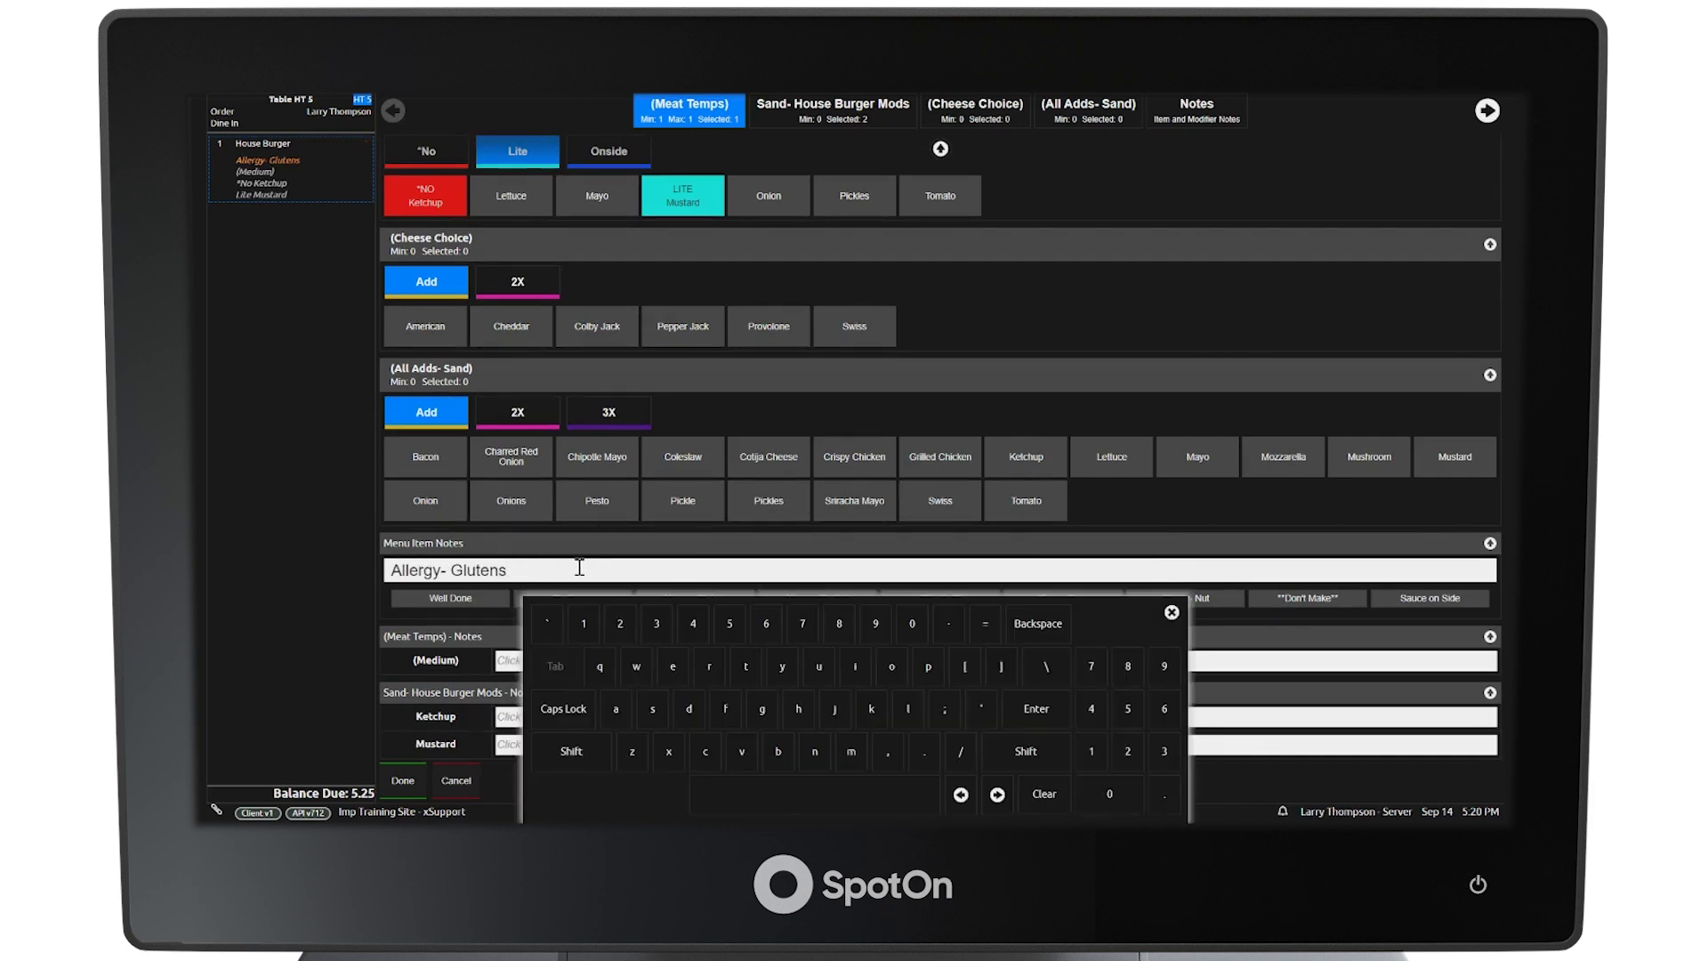
click(1172, 613)
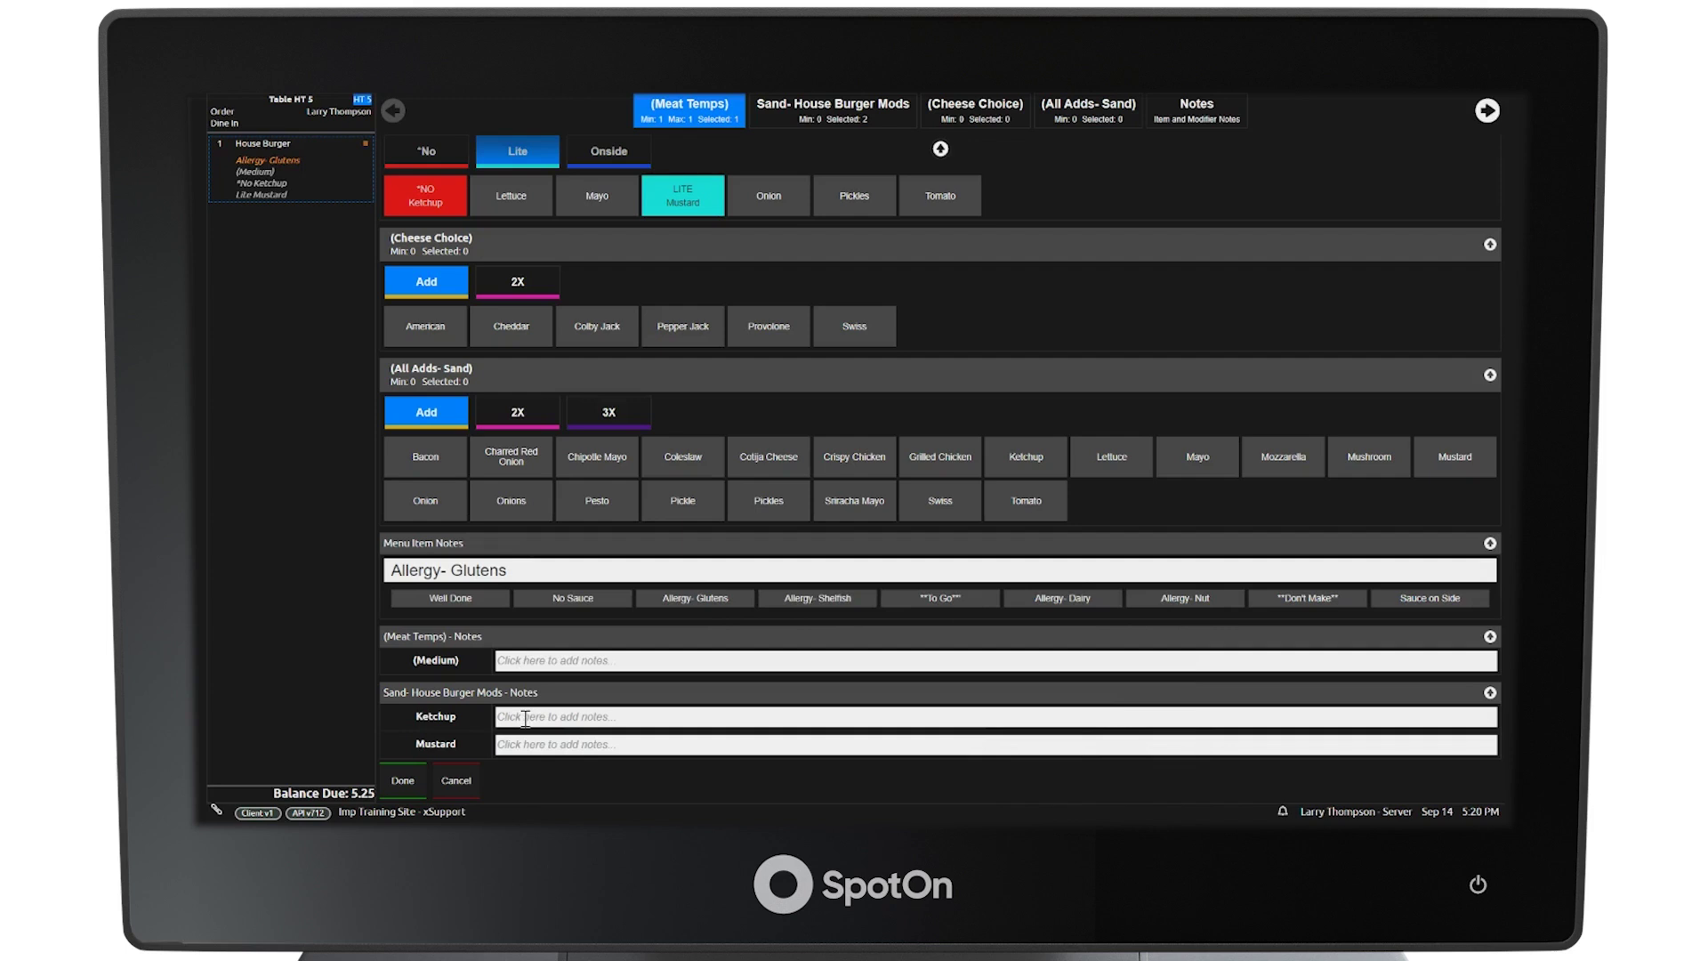
click(525, 718)
text(Allergy)
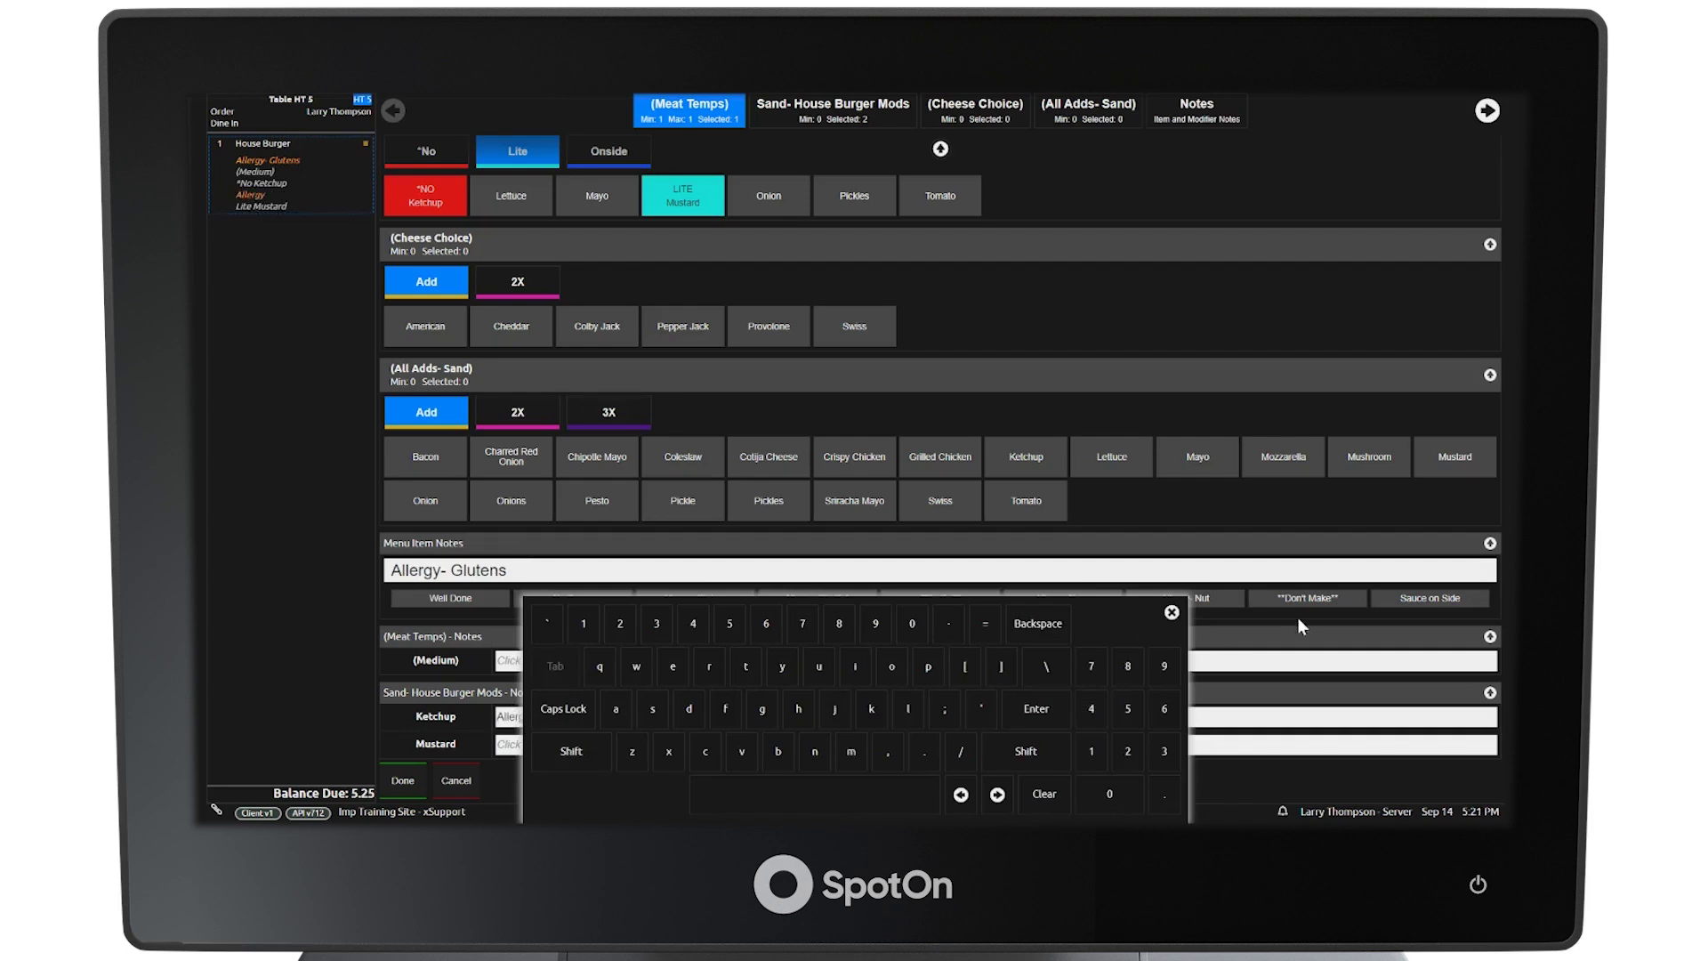
click(1172, 612)
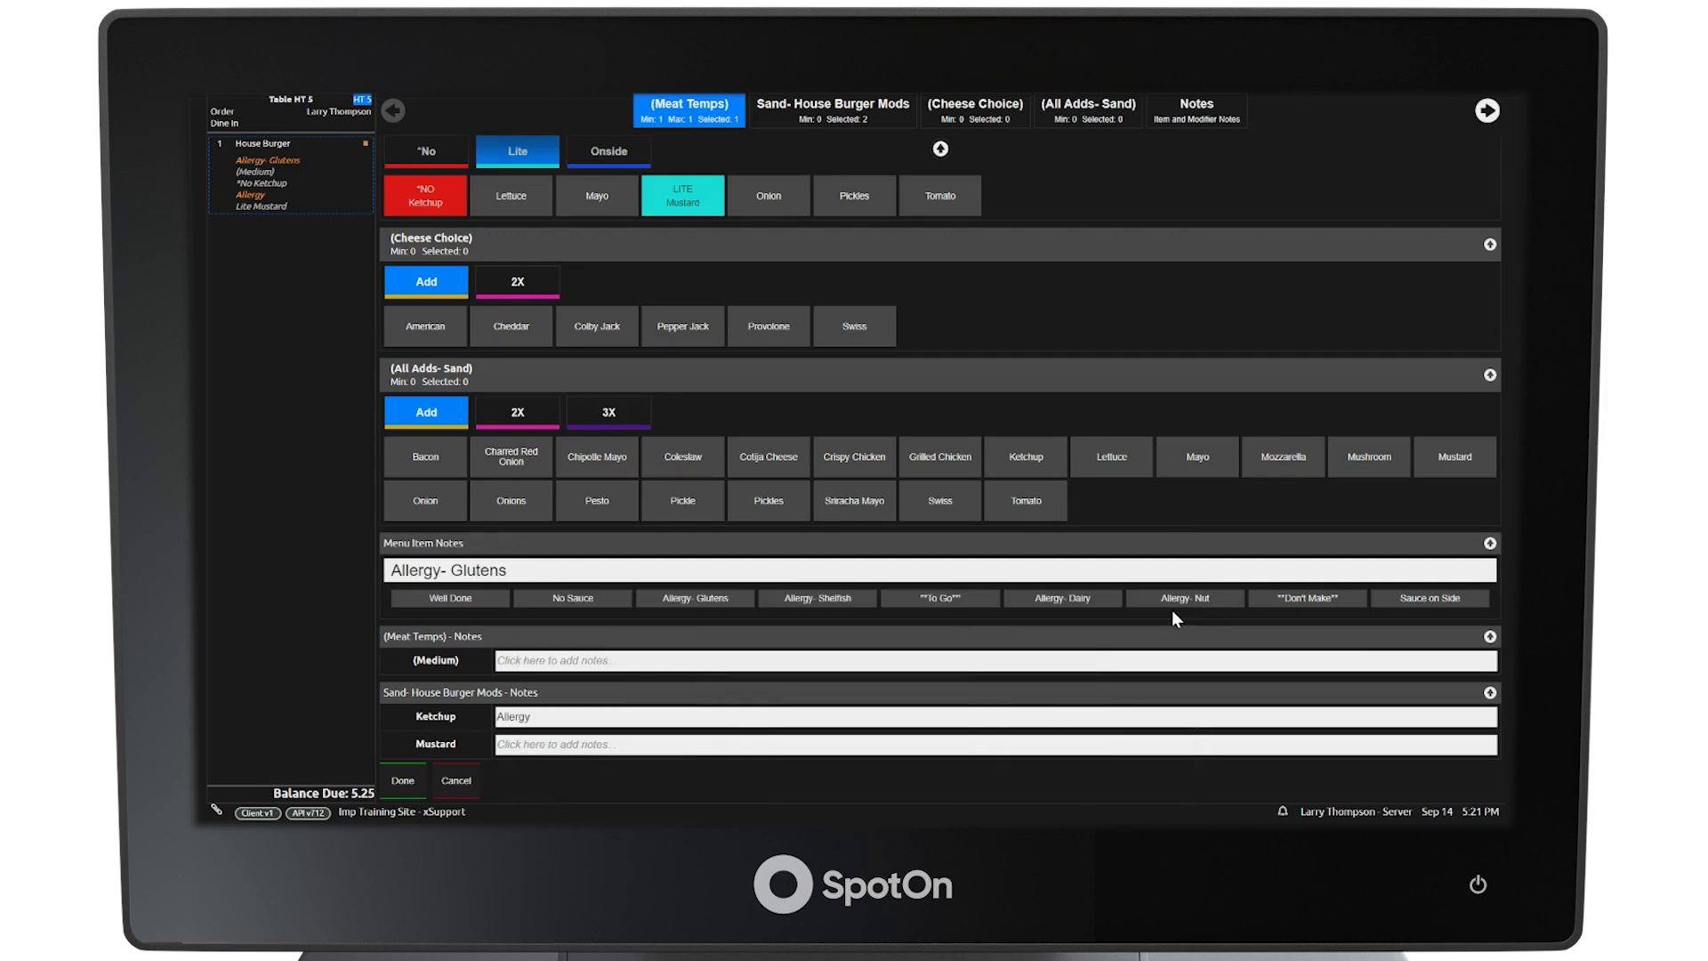
click(402, 787)
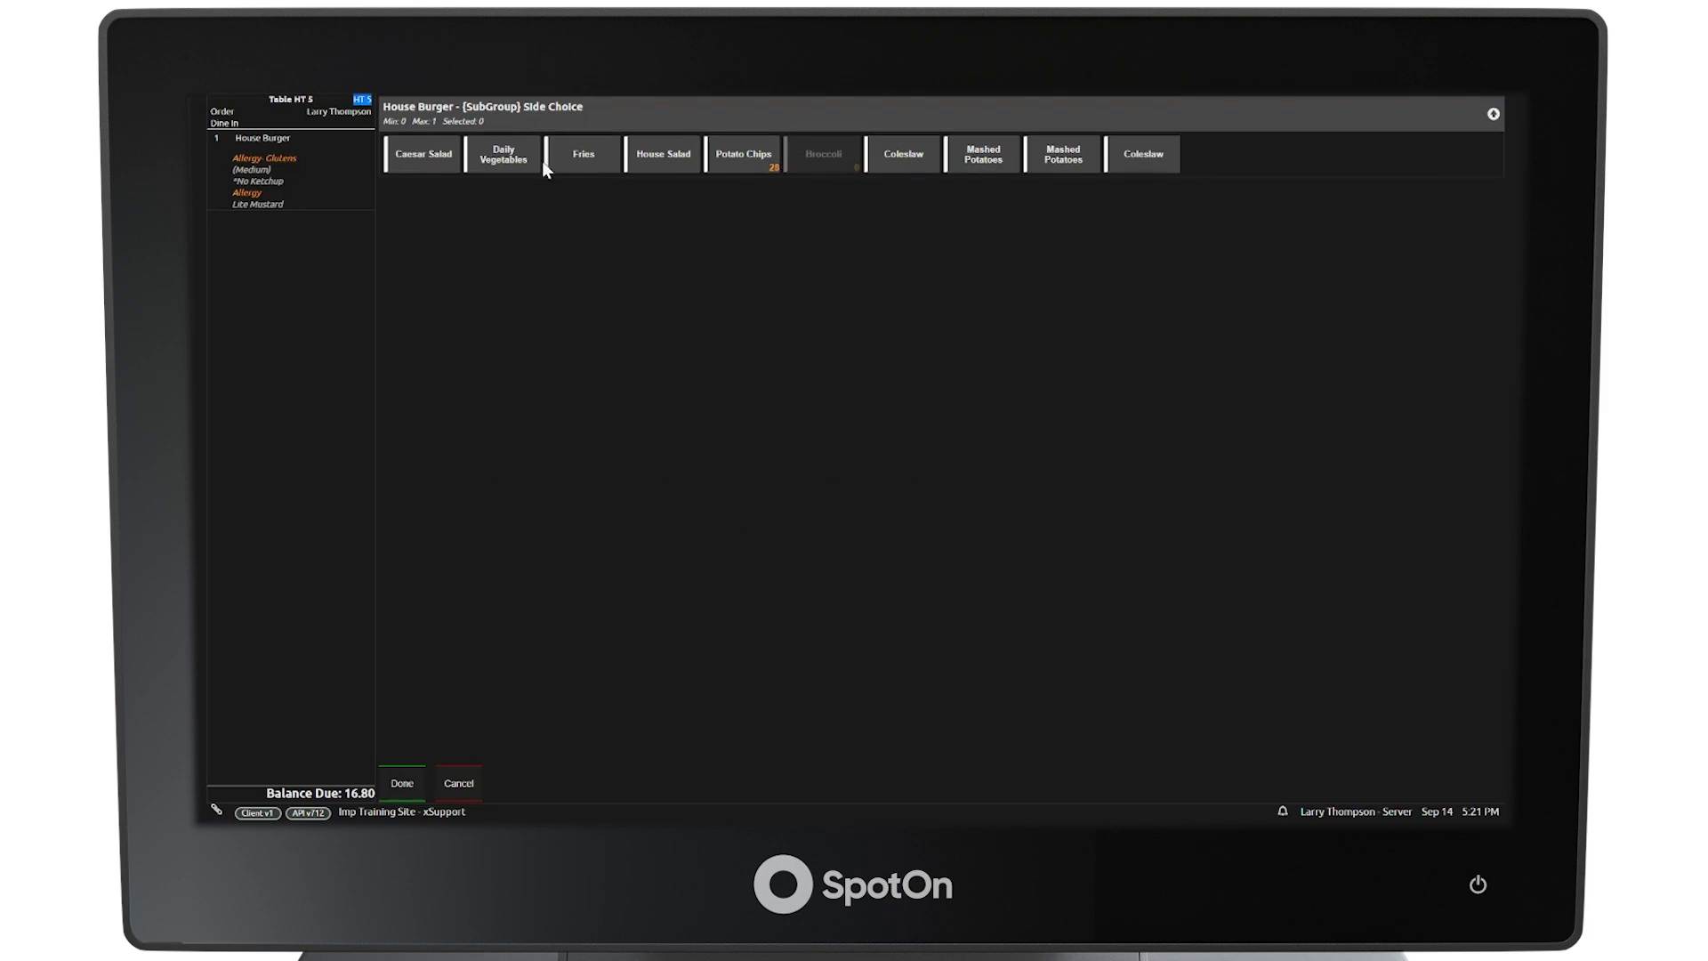
Step: Choose a Caesar Salad side with Balsamic Vinaigrette and no salad add-ons
click(424, 164)
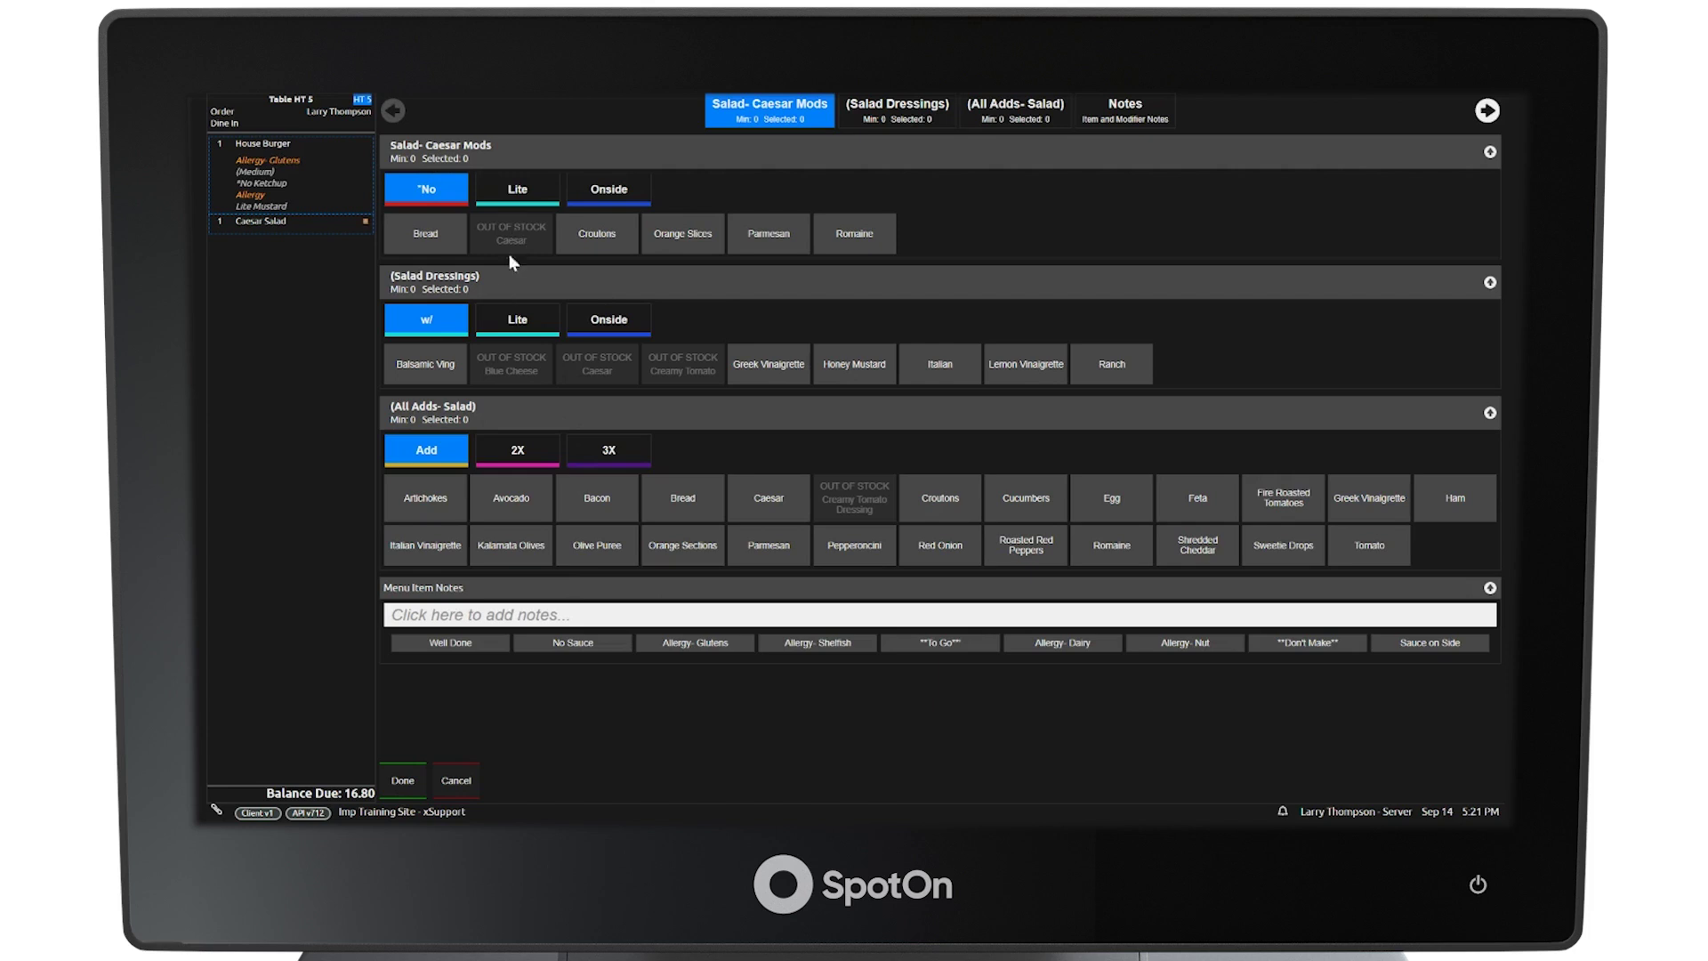
click(409, 367)
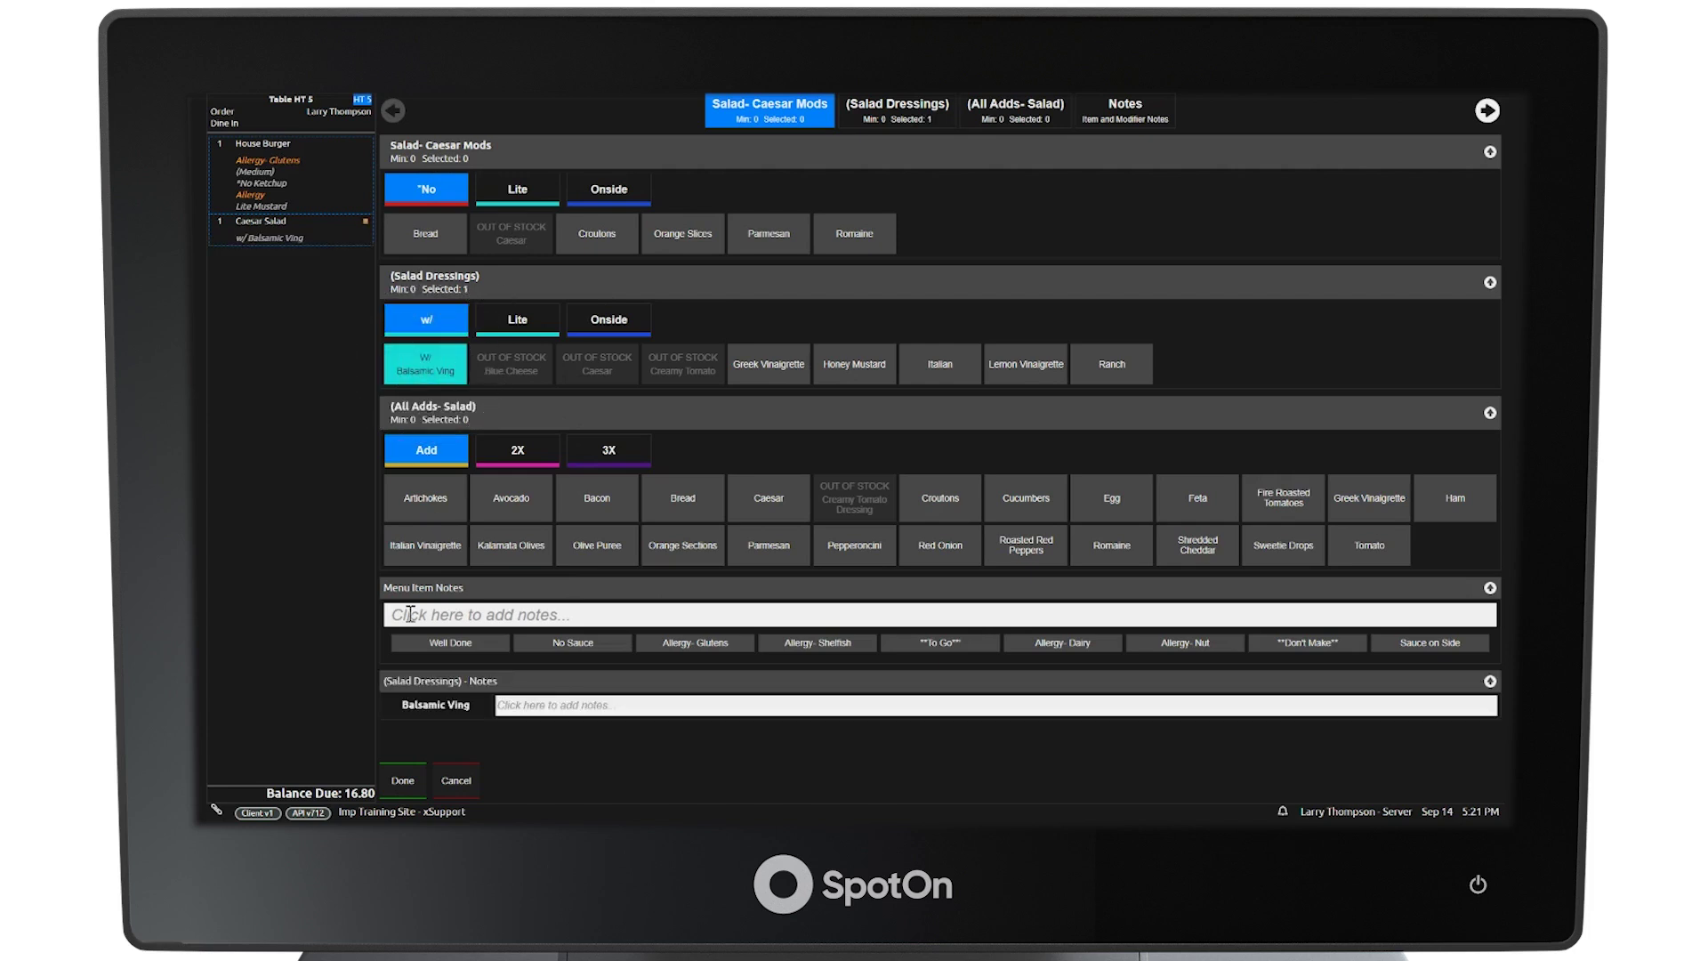
click(402, 782)
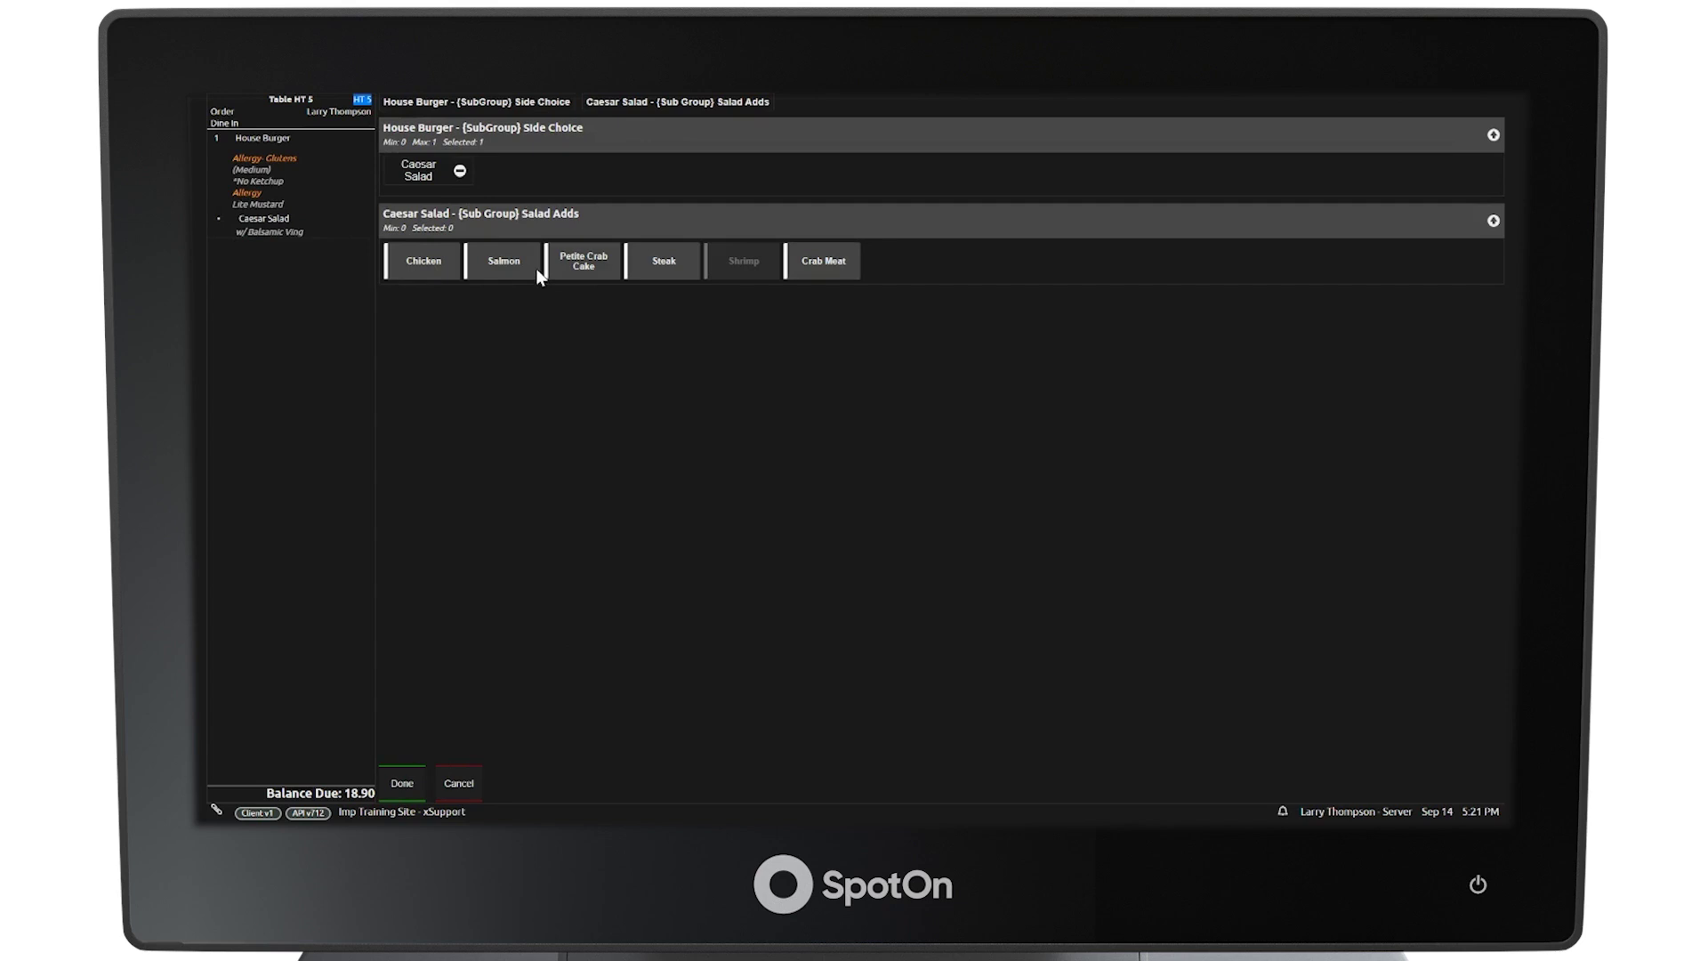
click(397, 790)
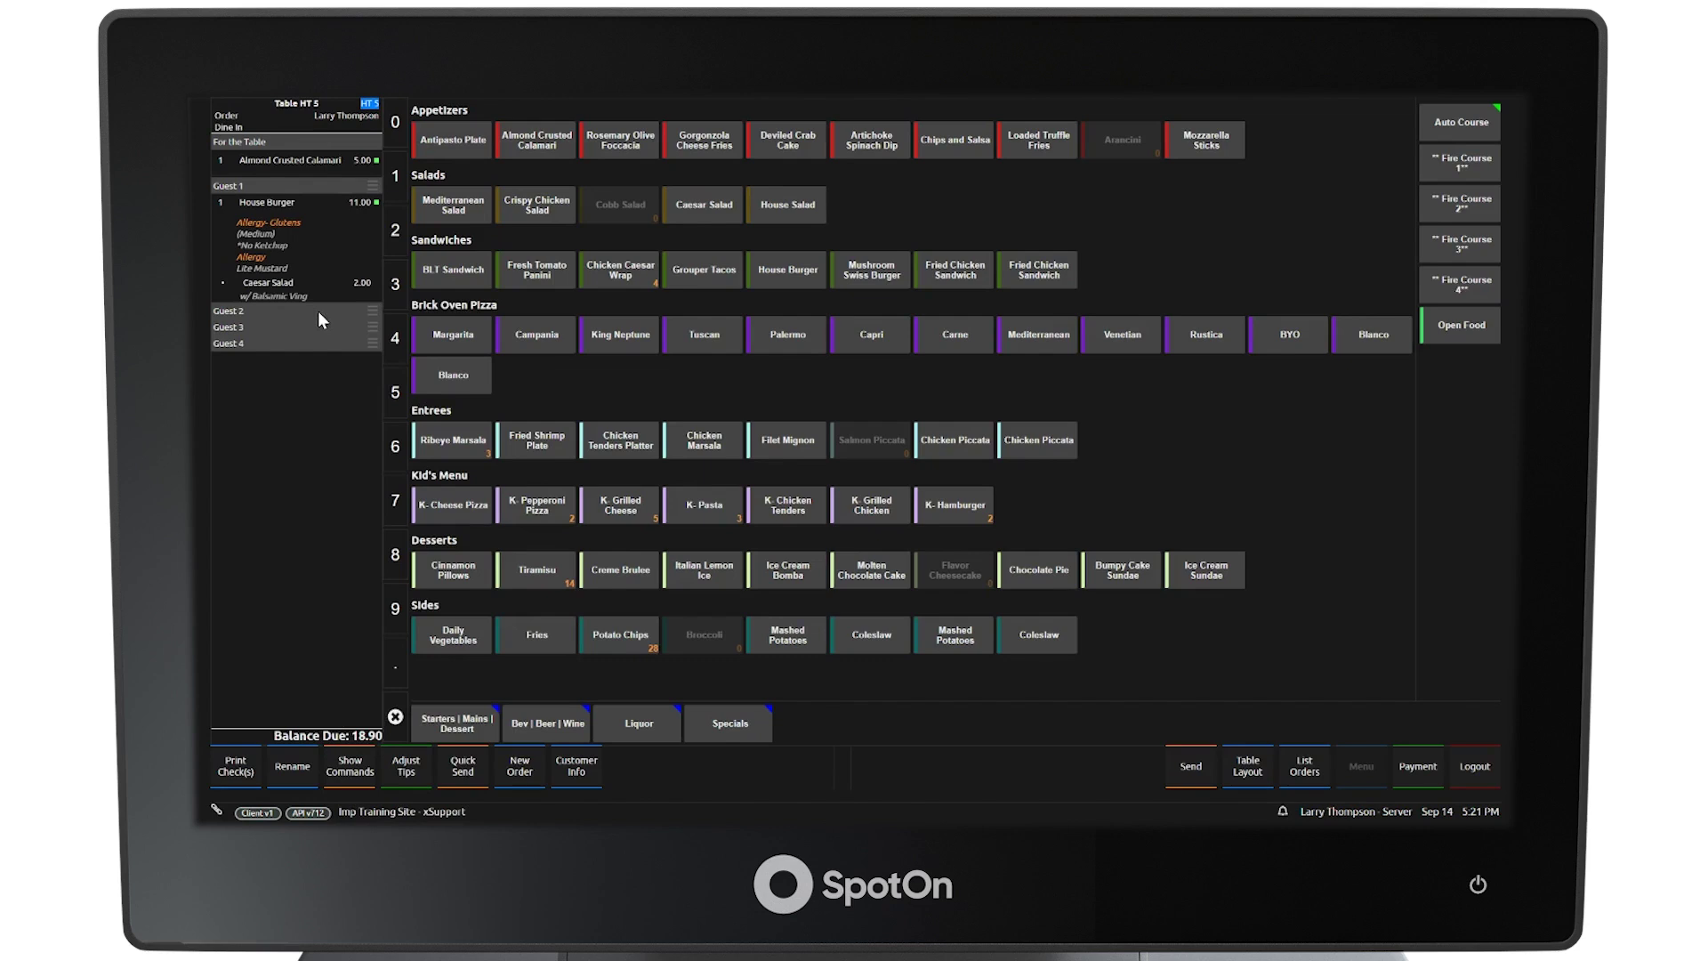
Step: Add a BLT Sandwich with Fries (13.00) for Guest 2
click(467, 271)
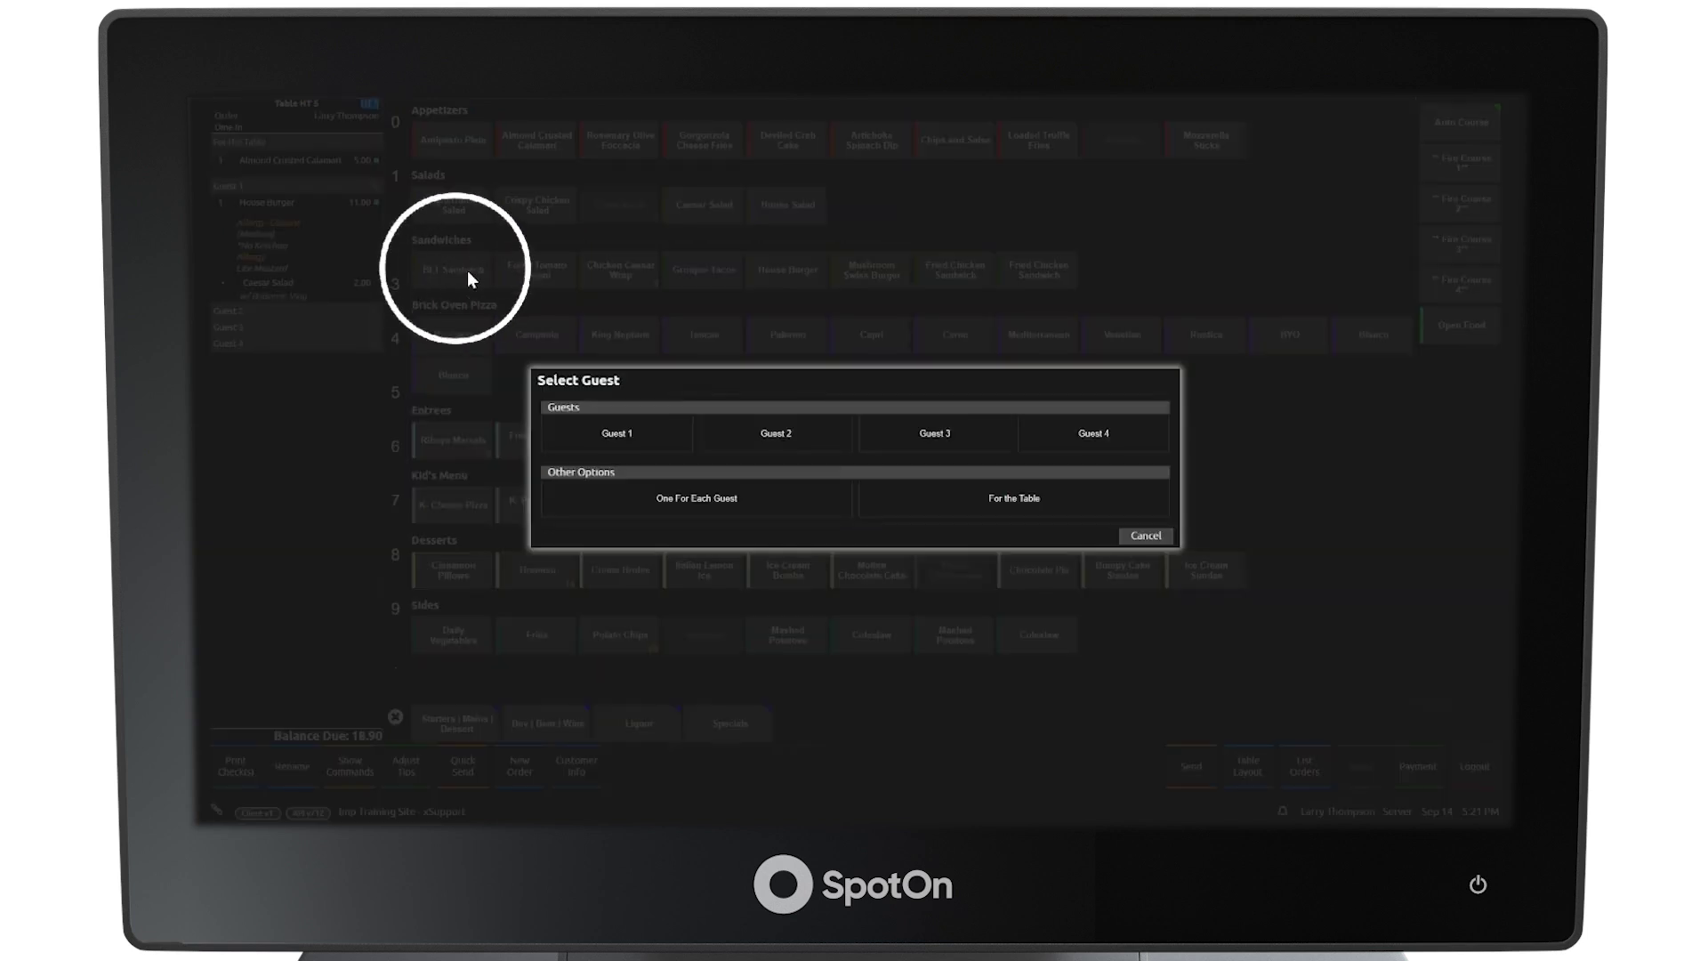
click(808, 429)
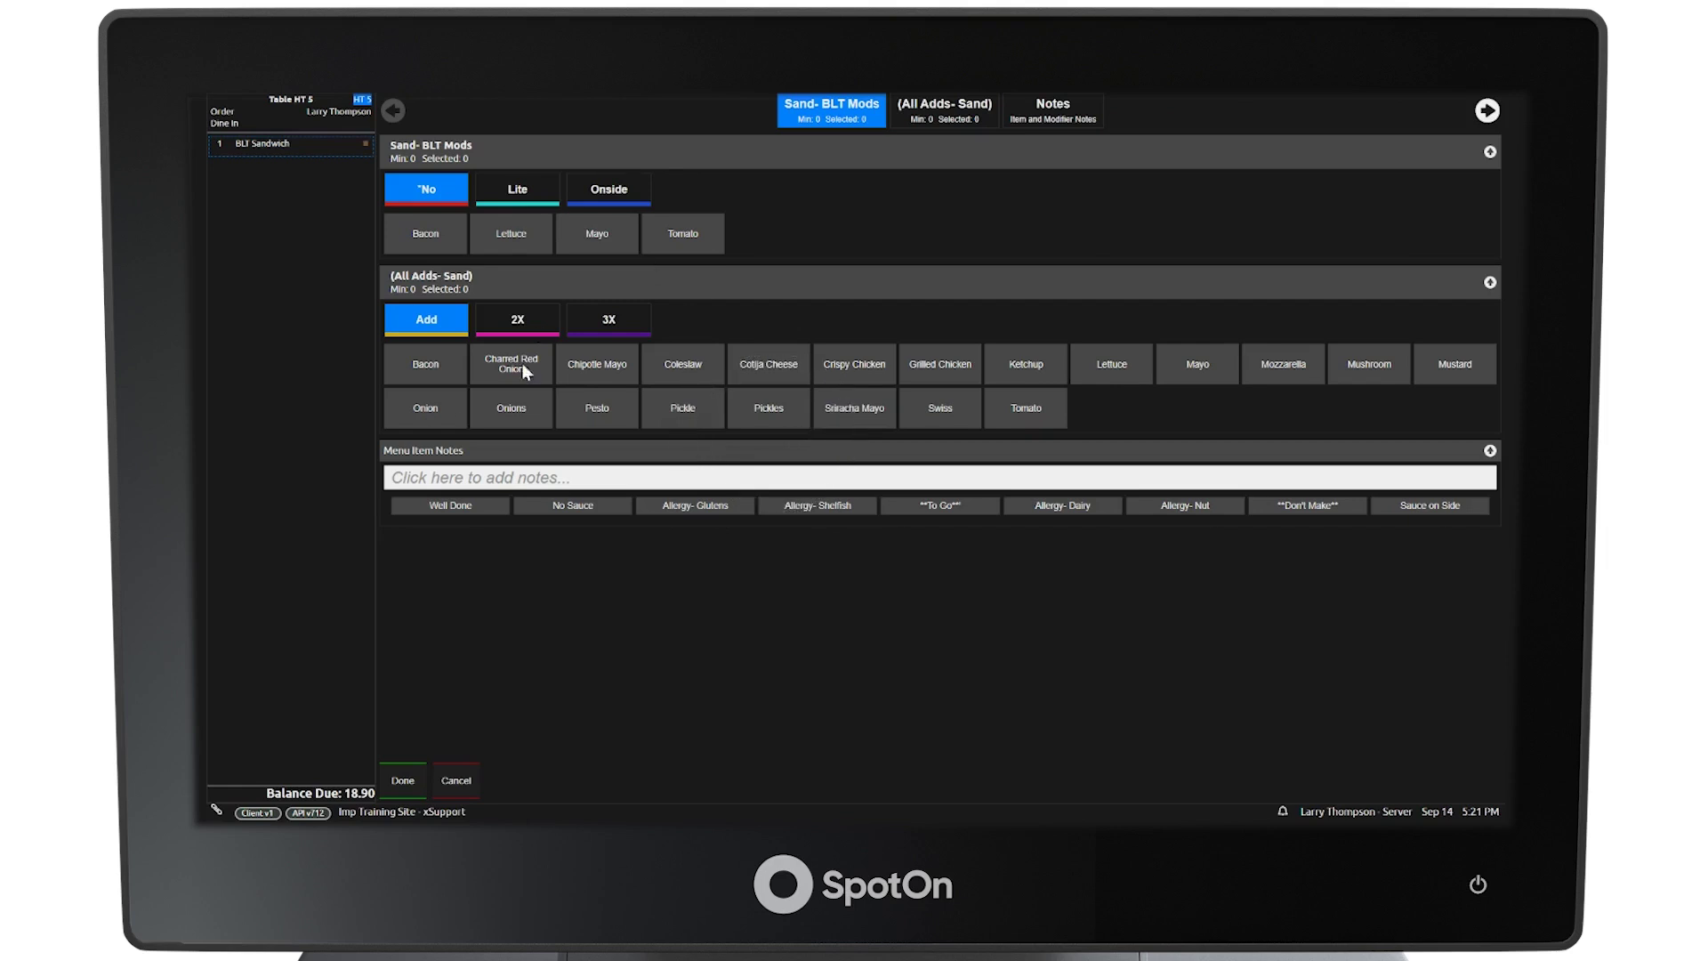
click(403, 782)
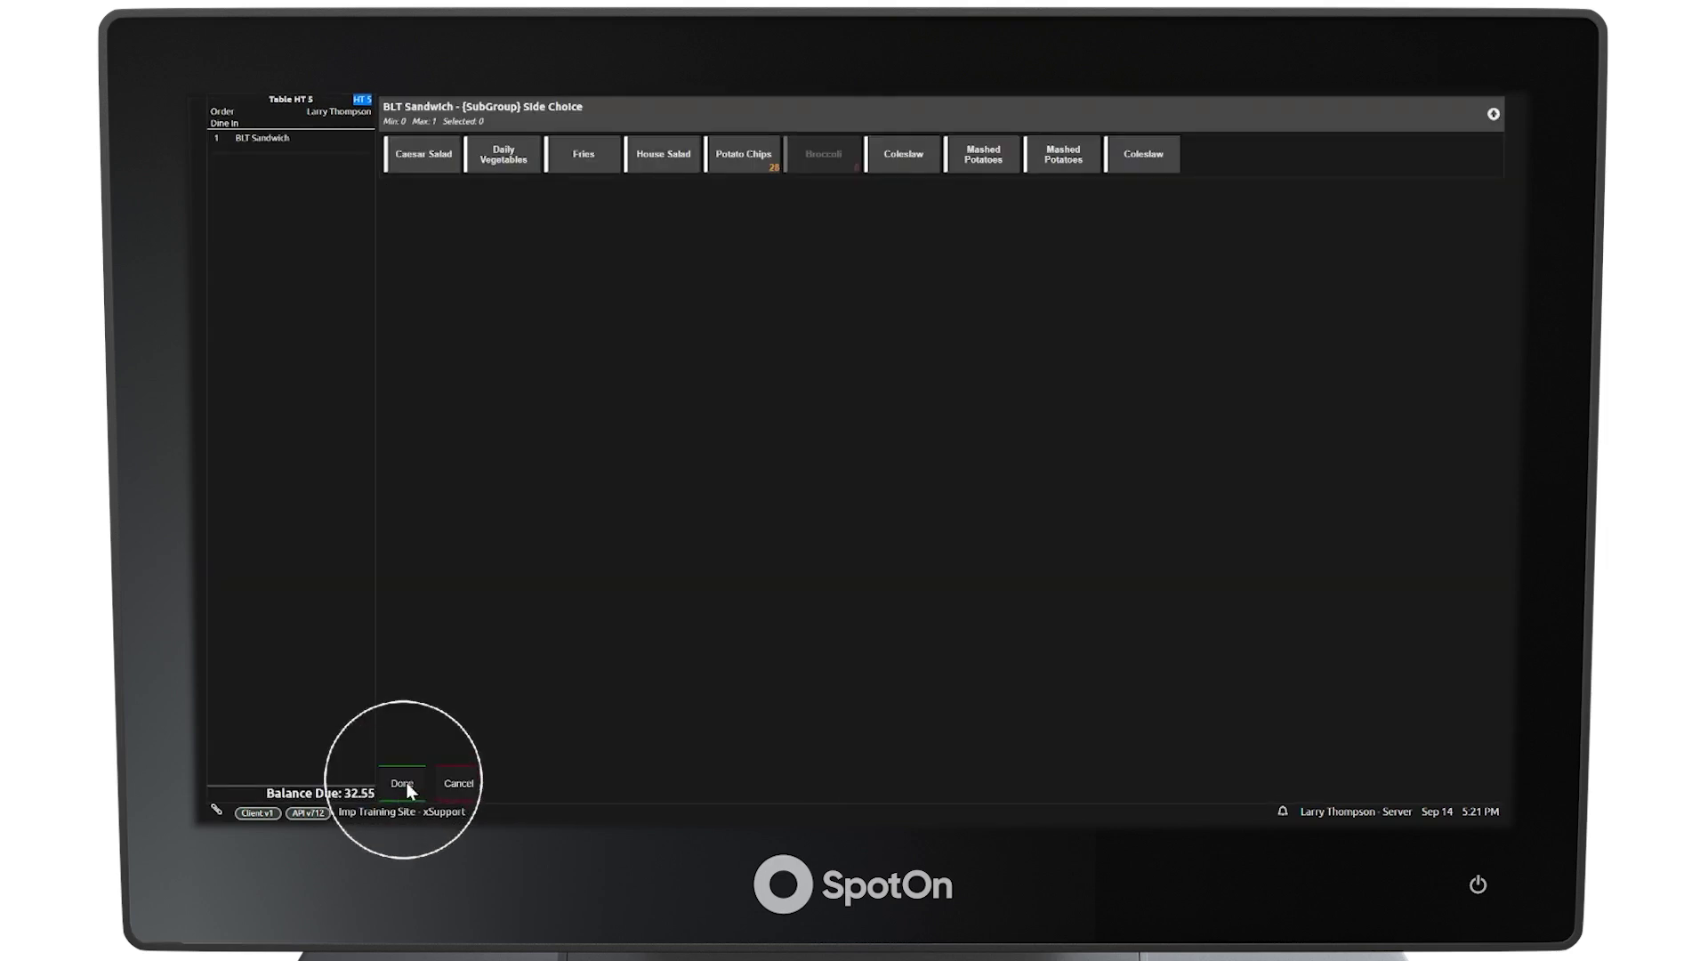
click(600, 152)
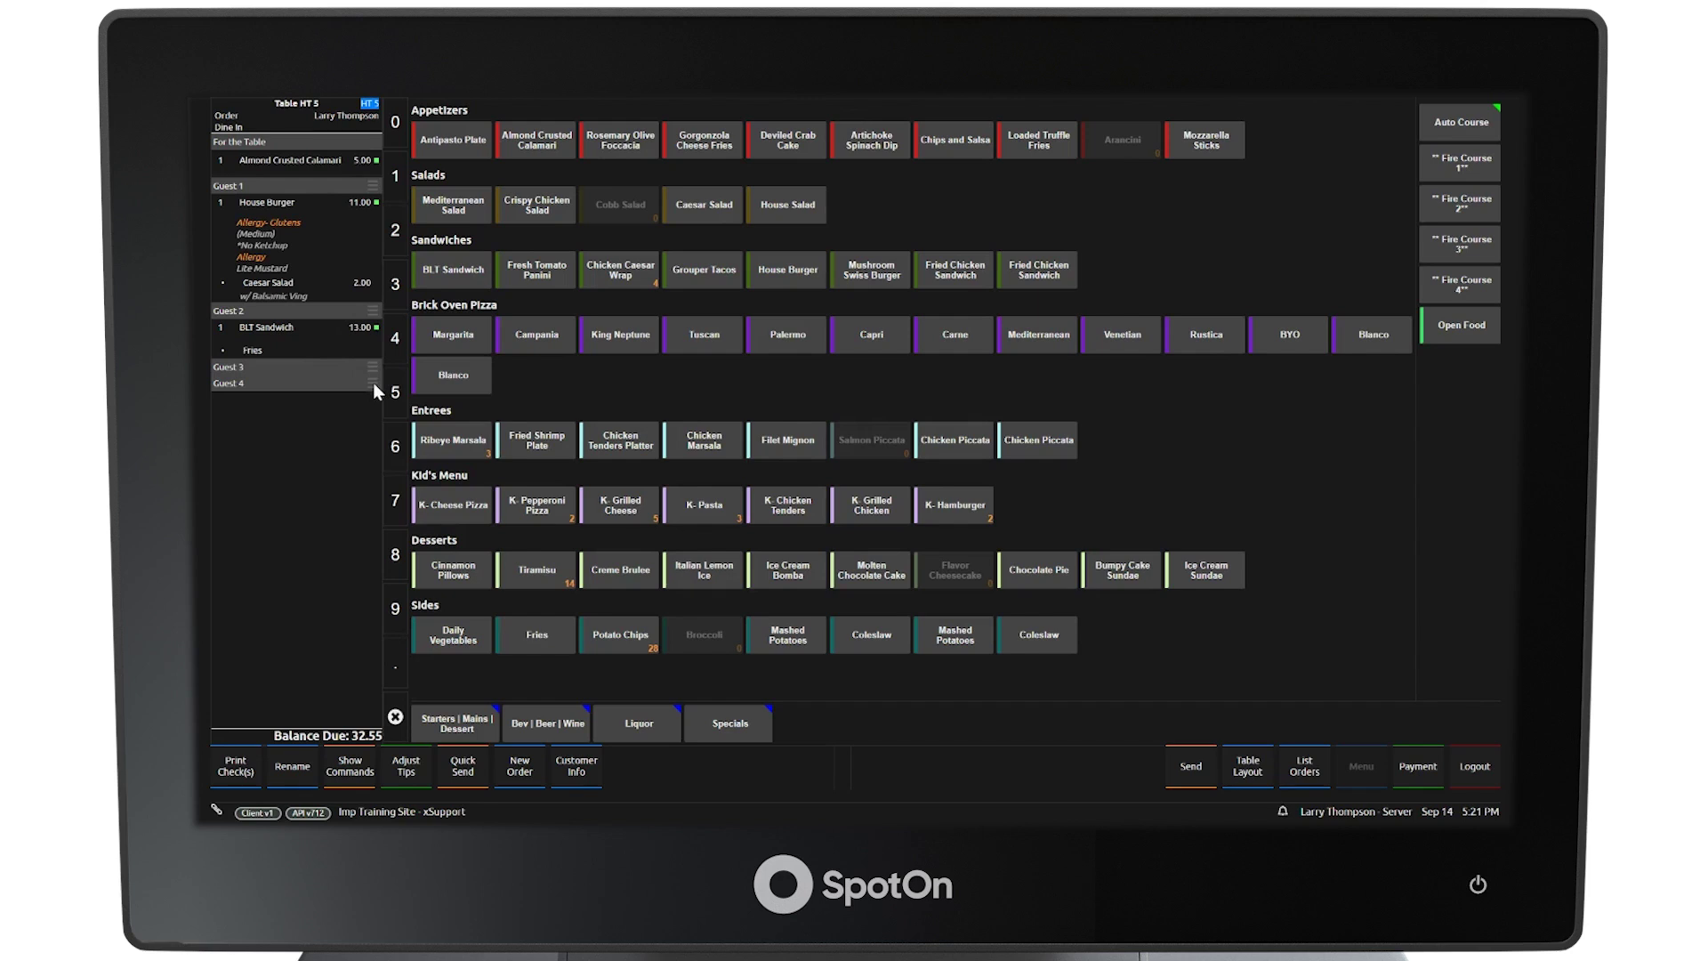
Step: Remove the empty Guest 4 and Guest 3 seats from the order
click(372, 382)
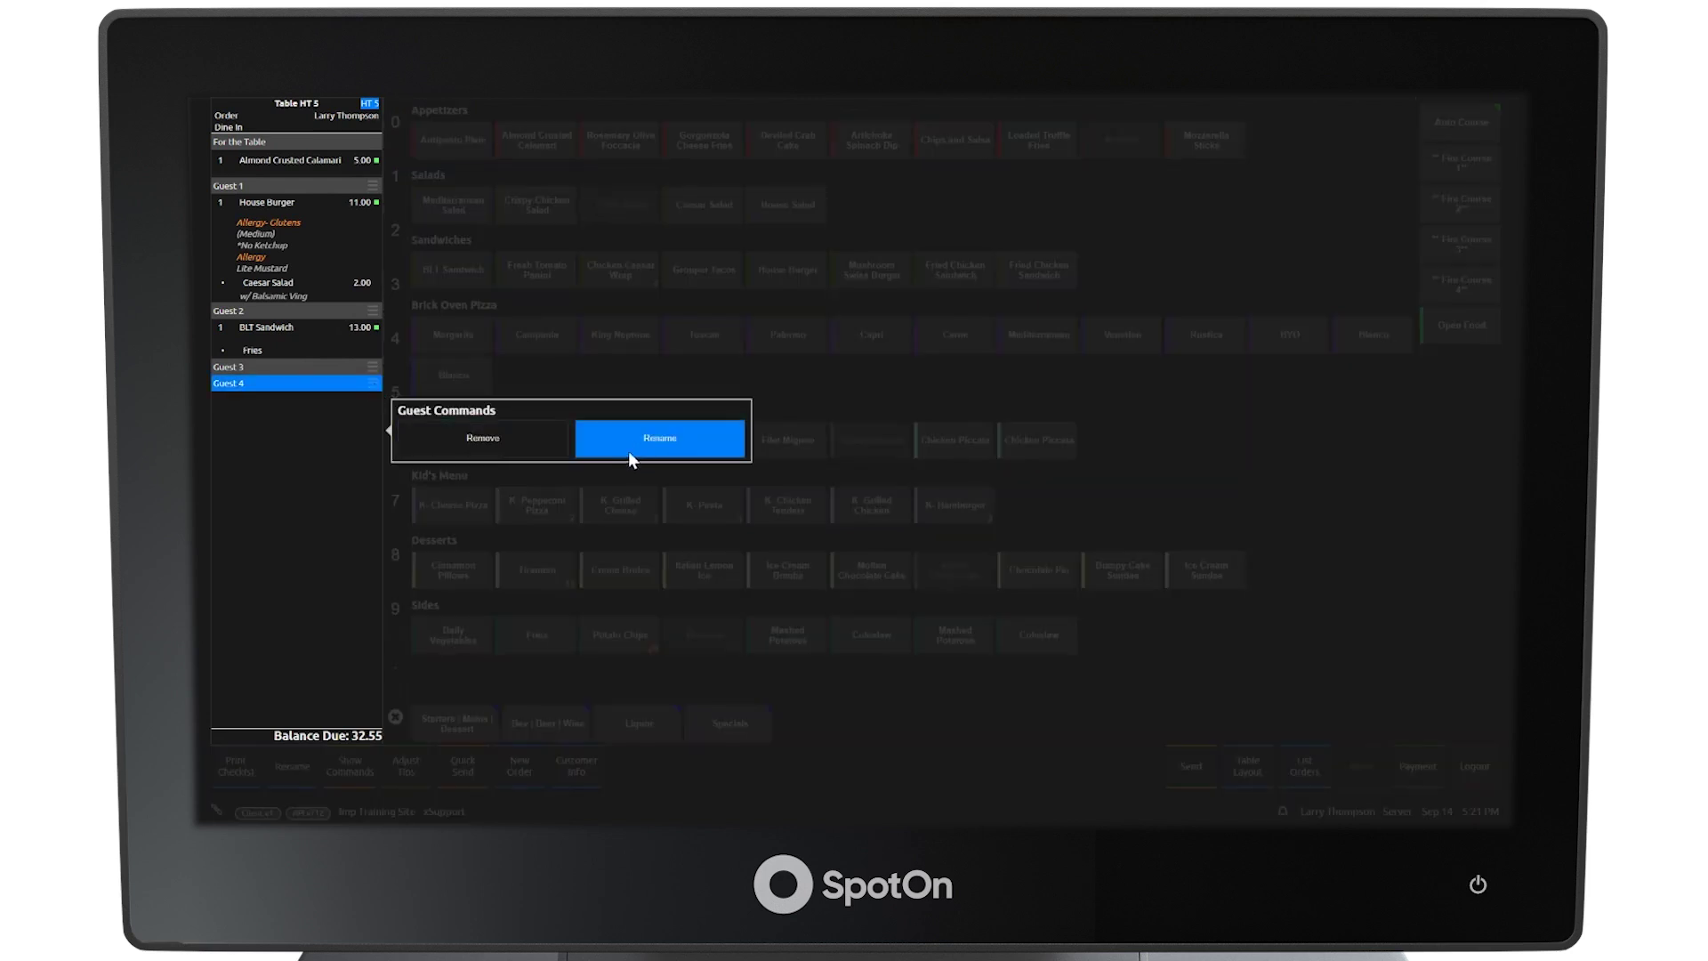
click(460, 443)
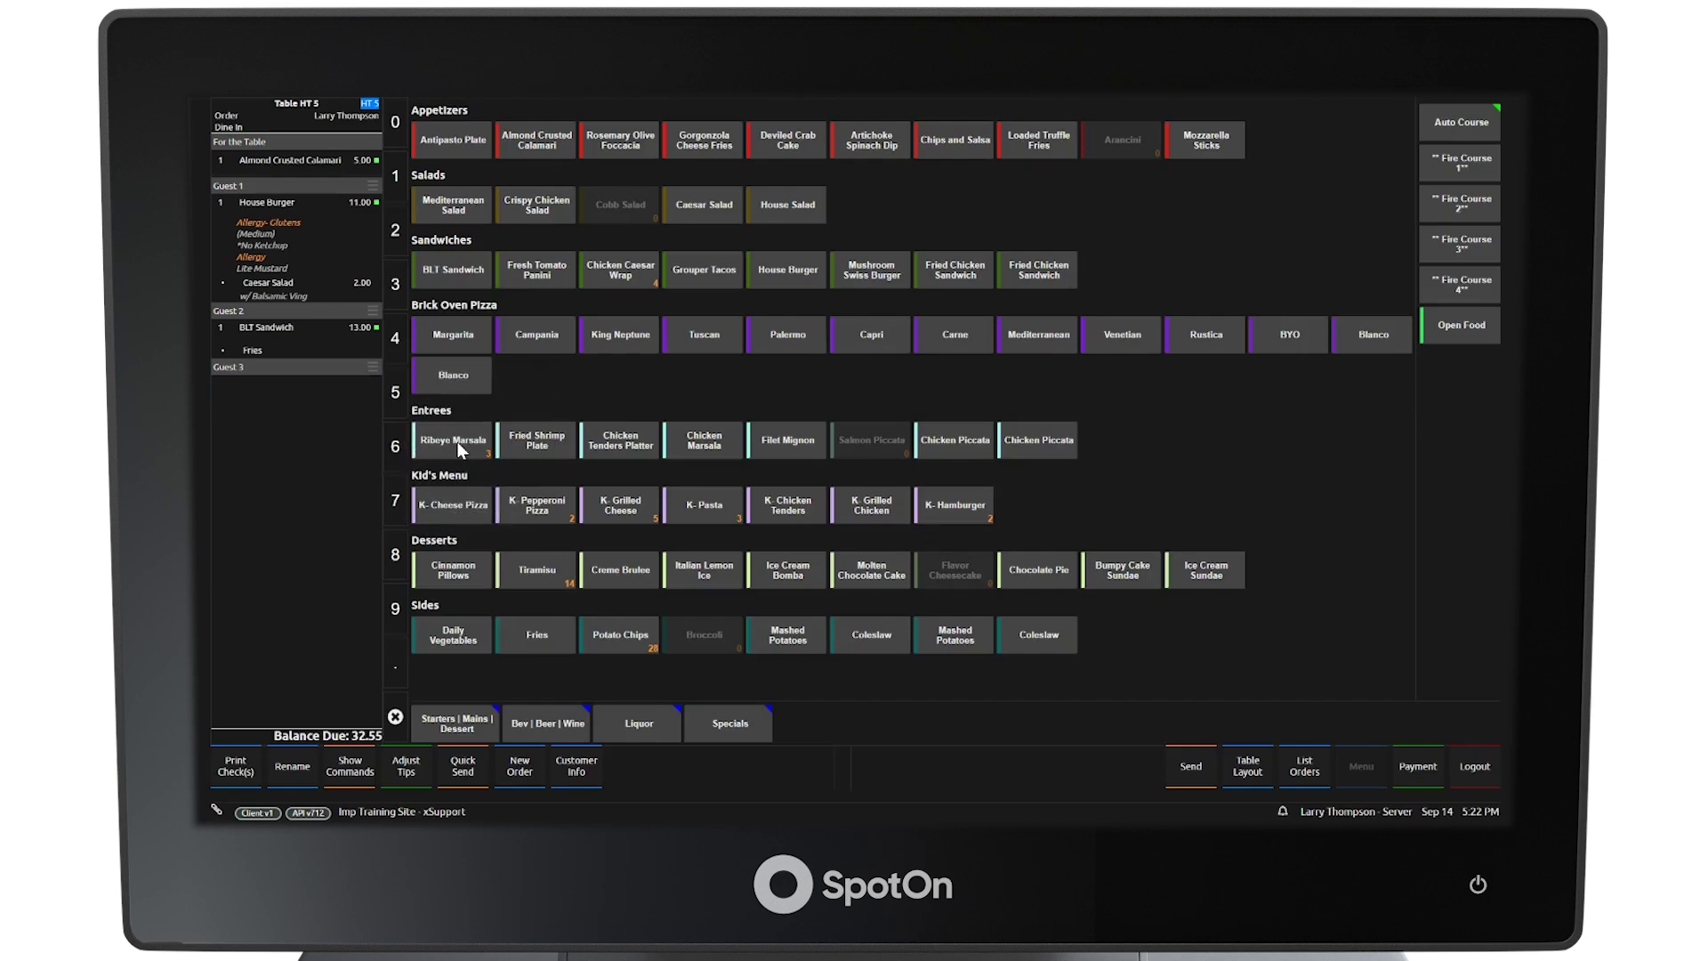
click(371, 366)
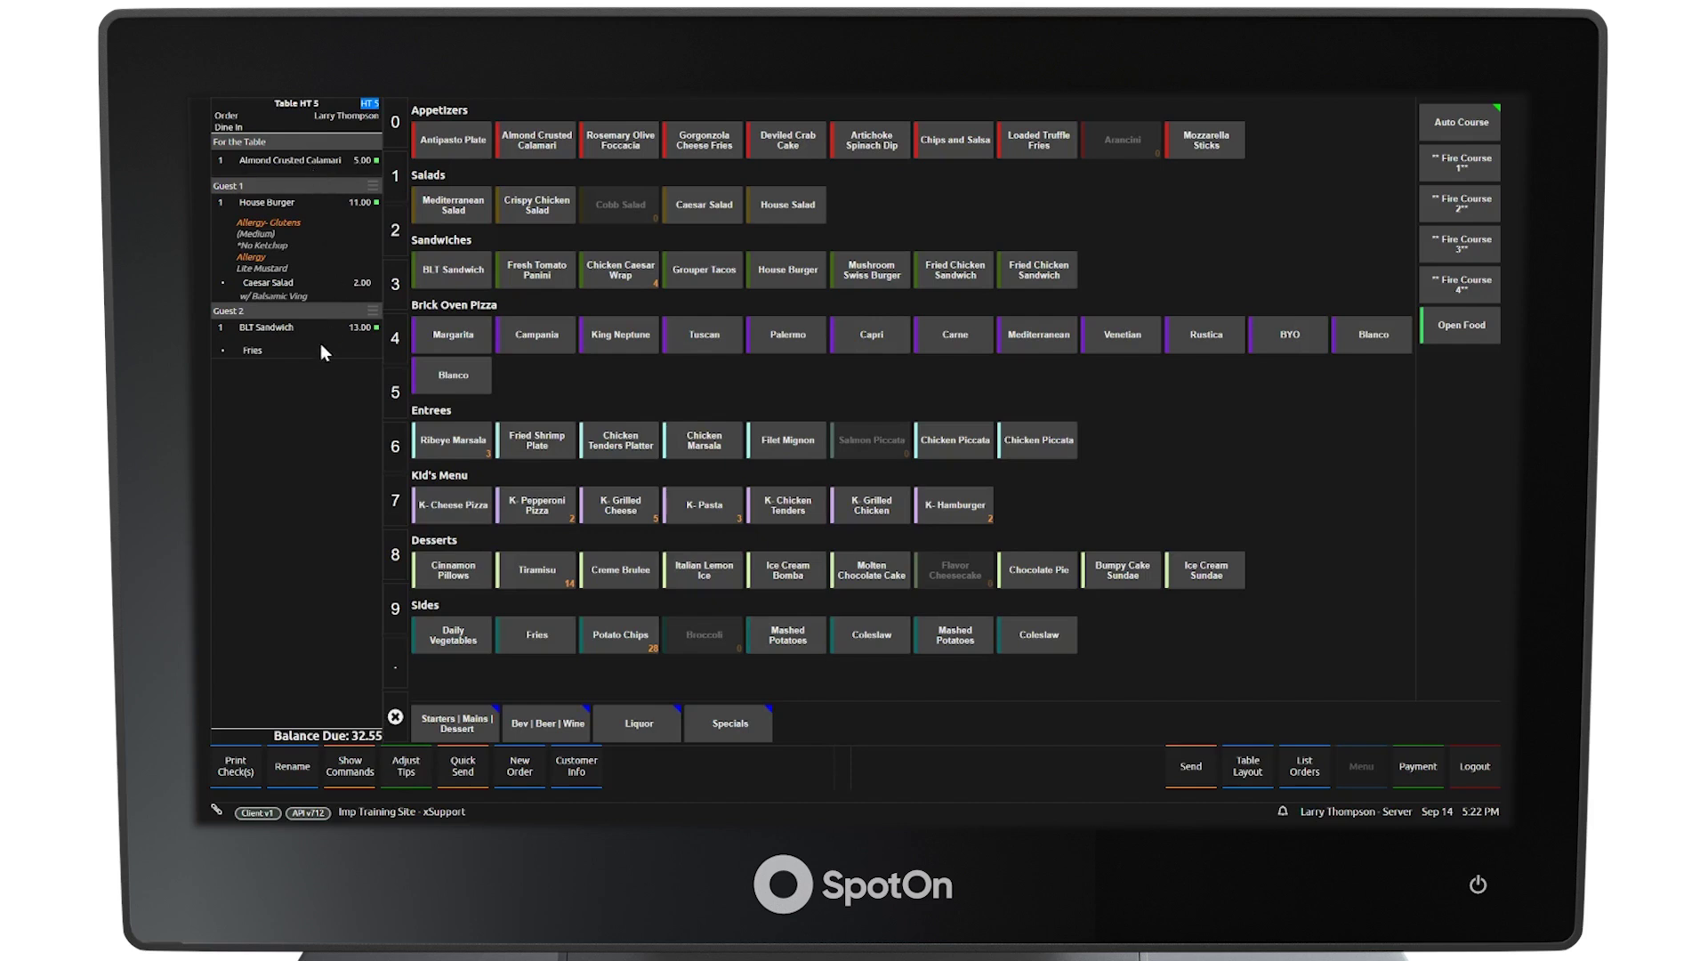
Step: Put Guest 1's House Burger and Guest 2's BLT Sandwich on hold
click(318, 221)
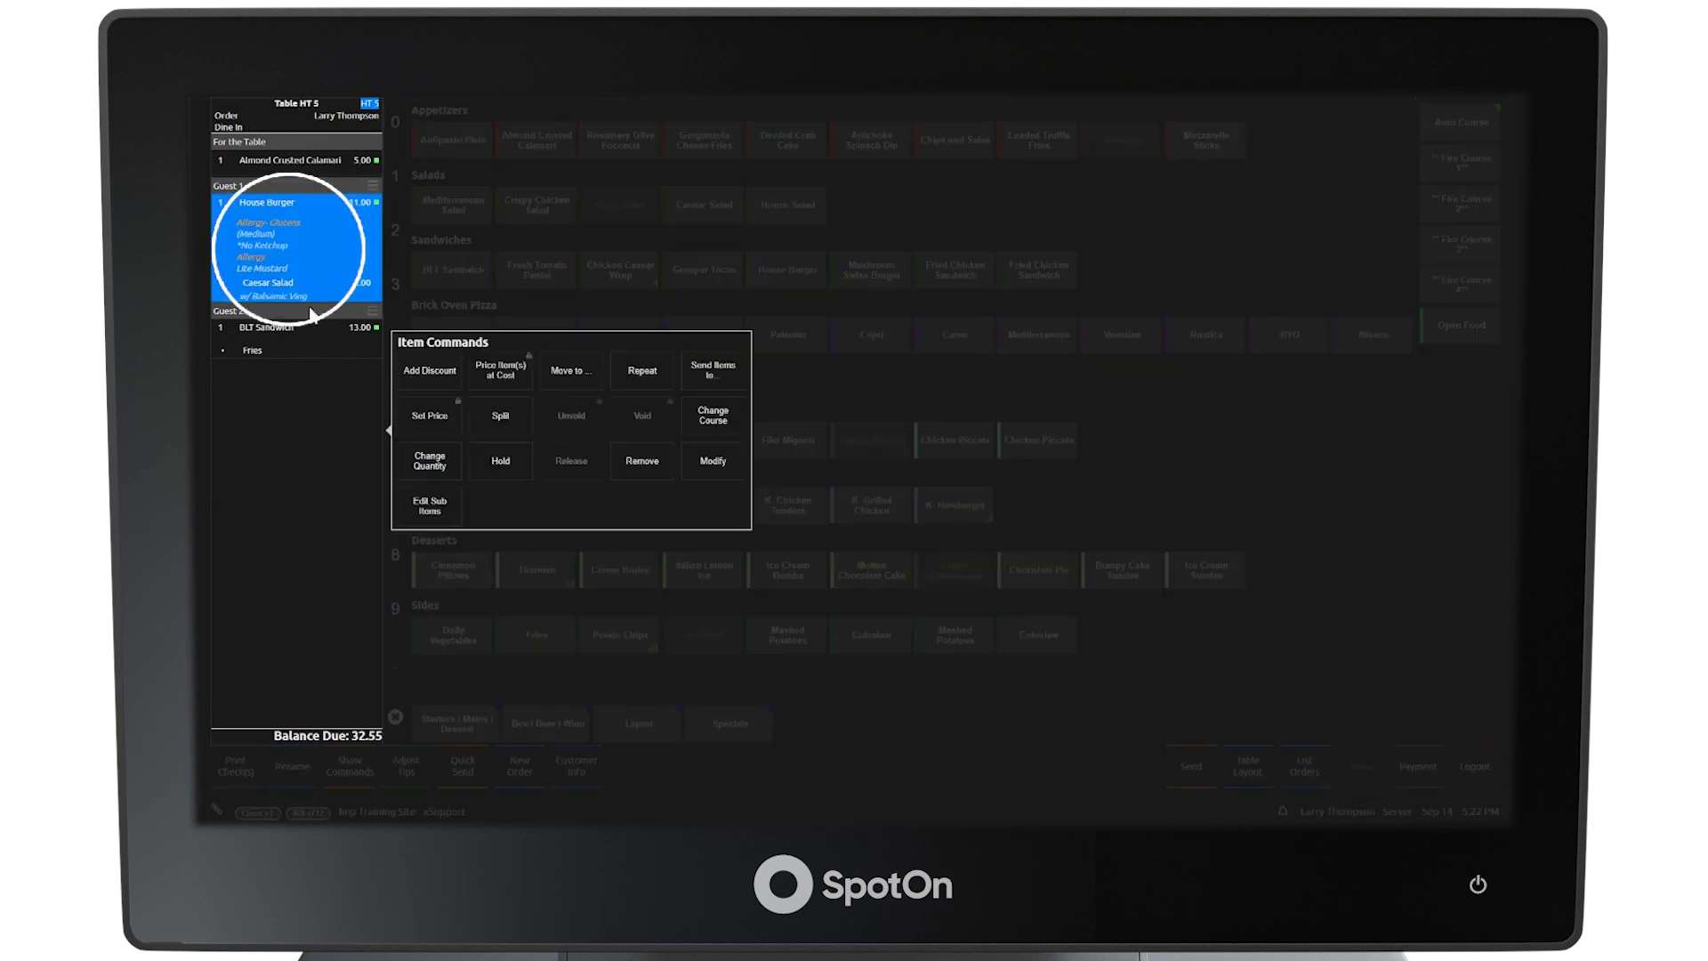
click(307, 338)
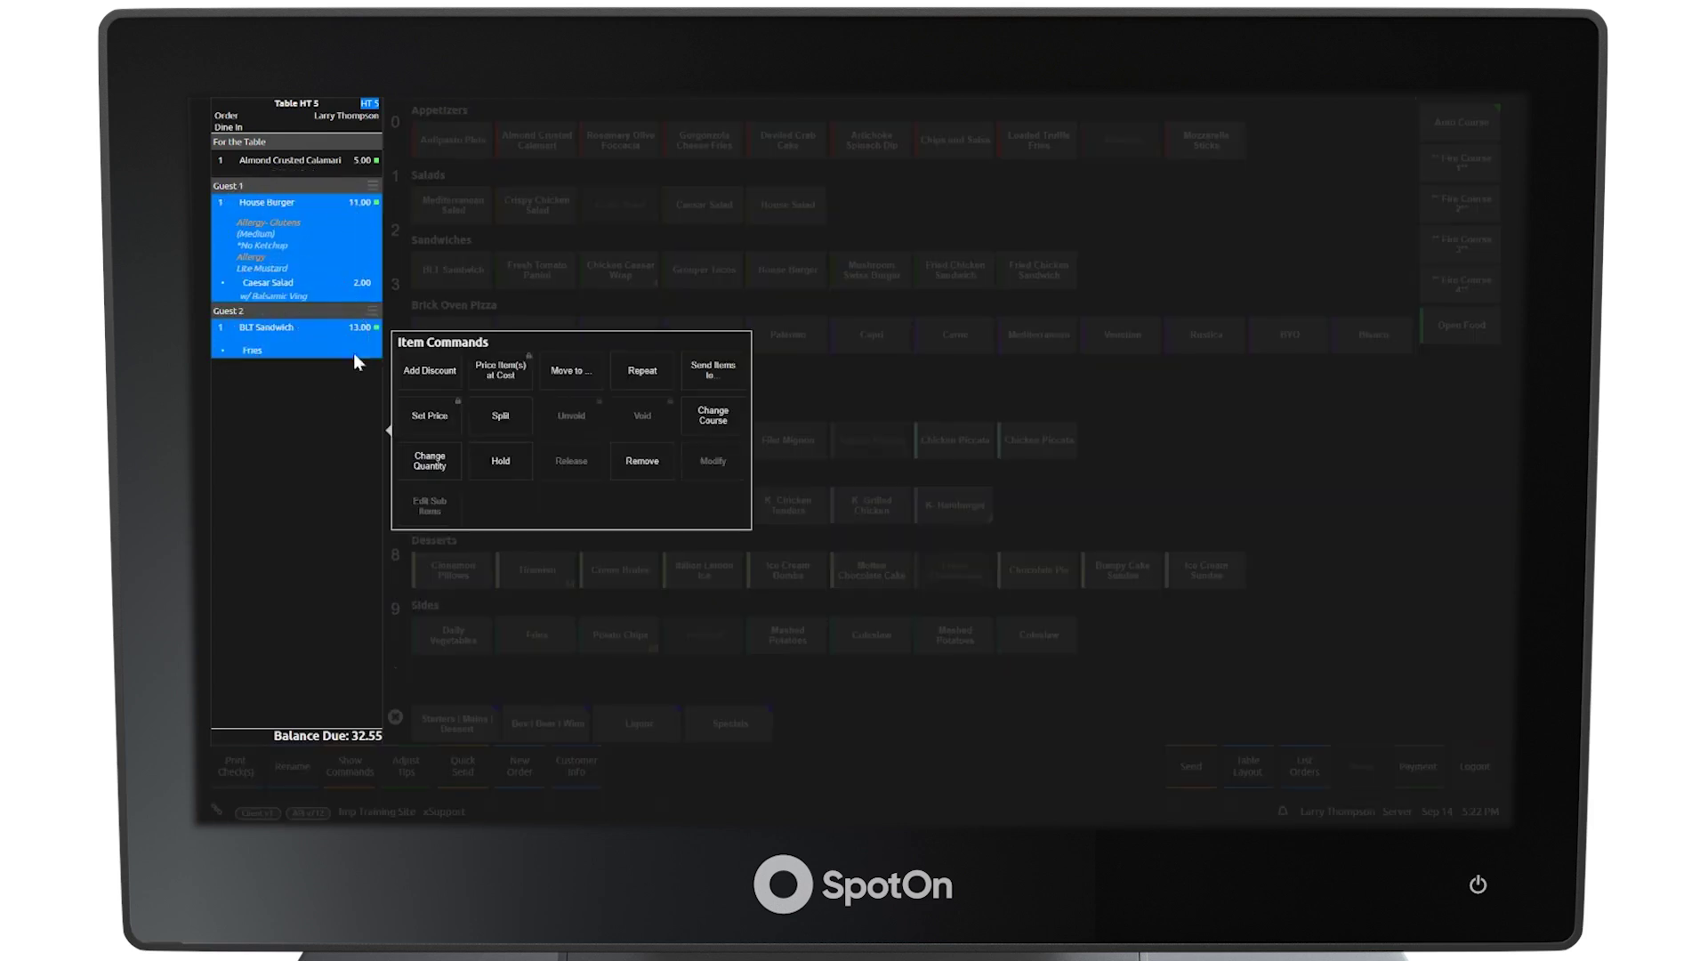
click(504, 472)
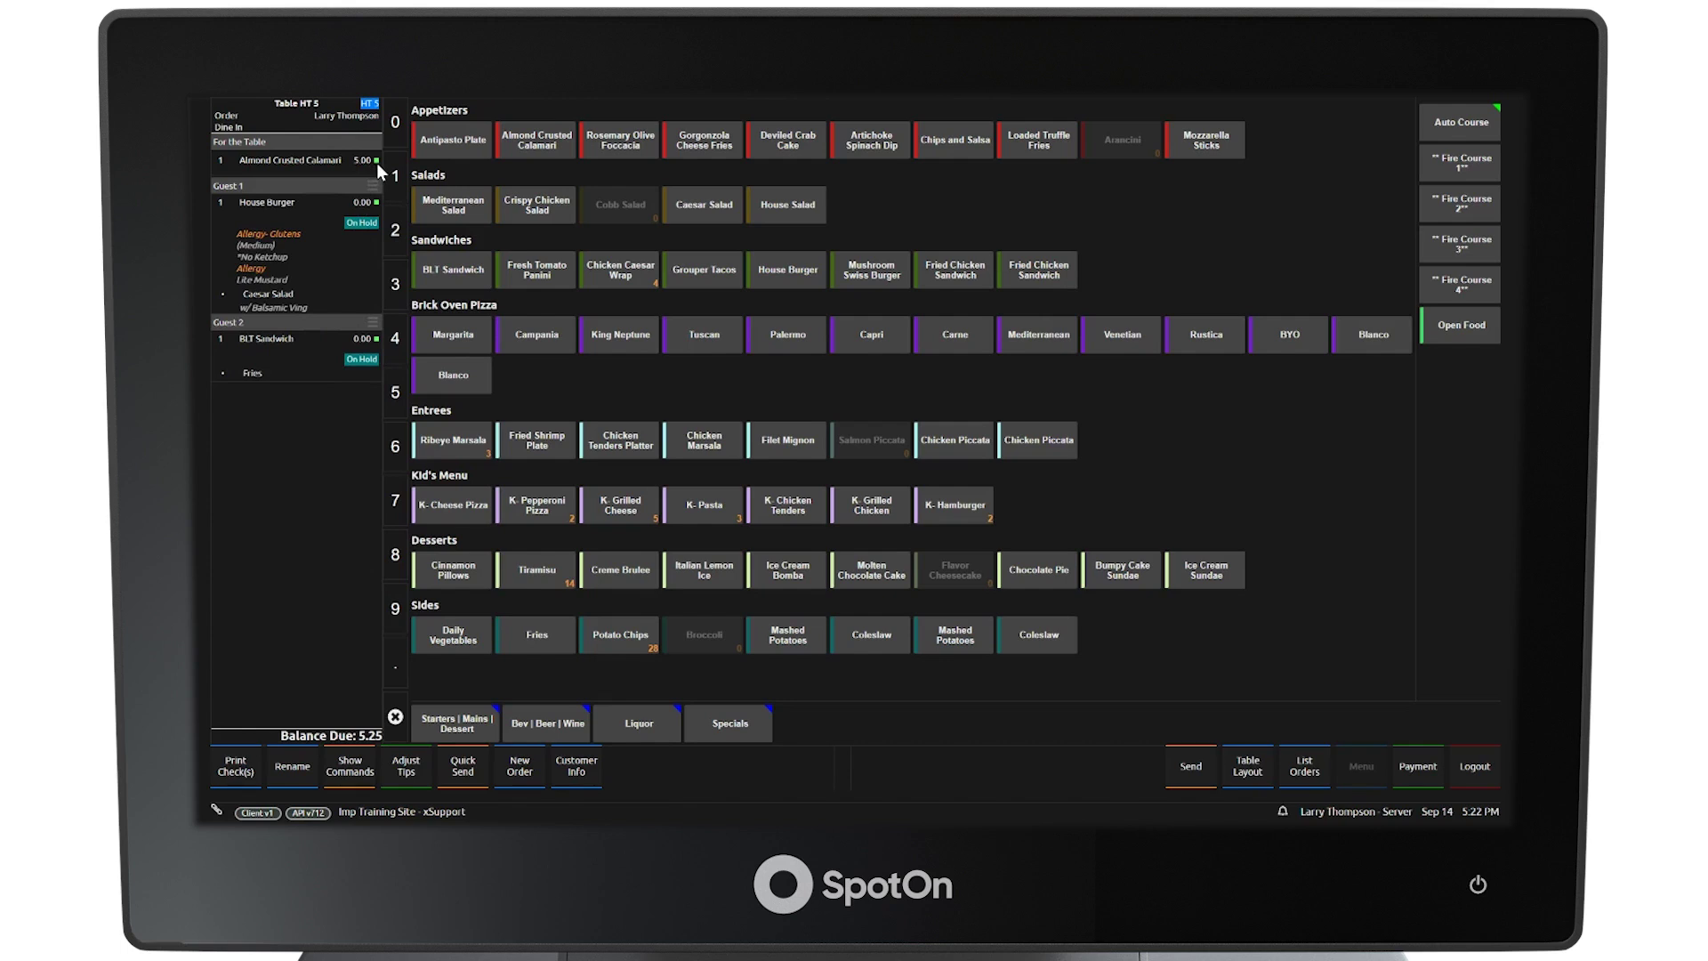
Step: Send the order and reopen table HT 5
click(1186, 767)
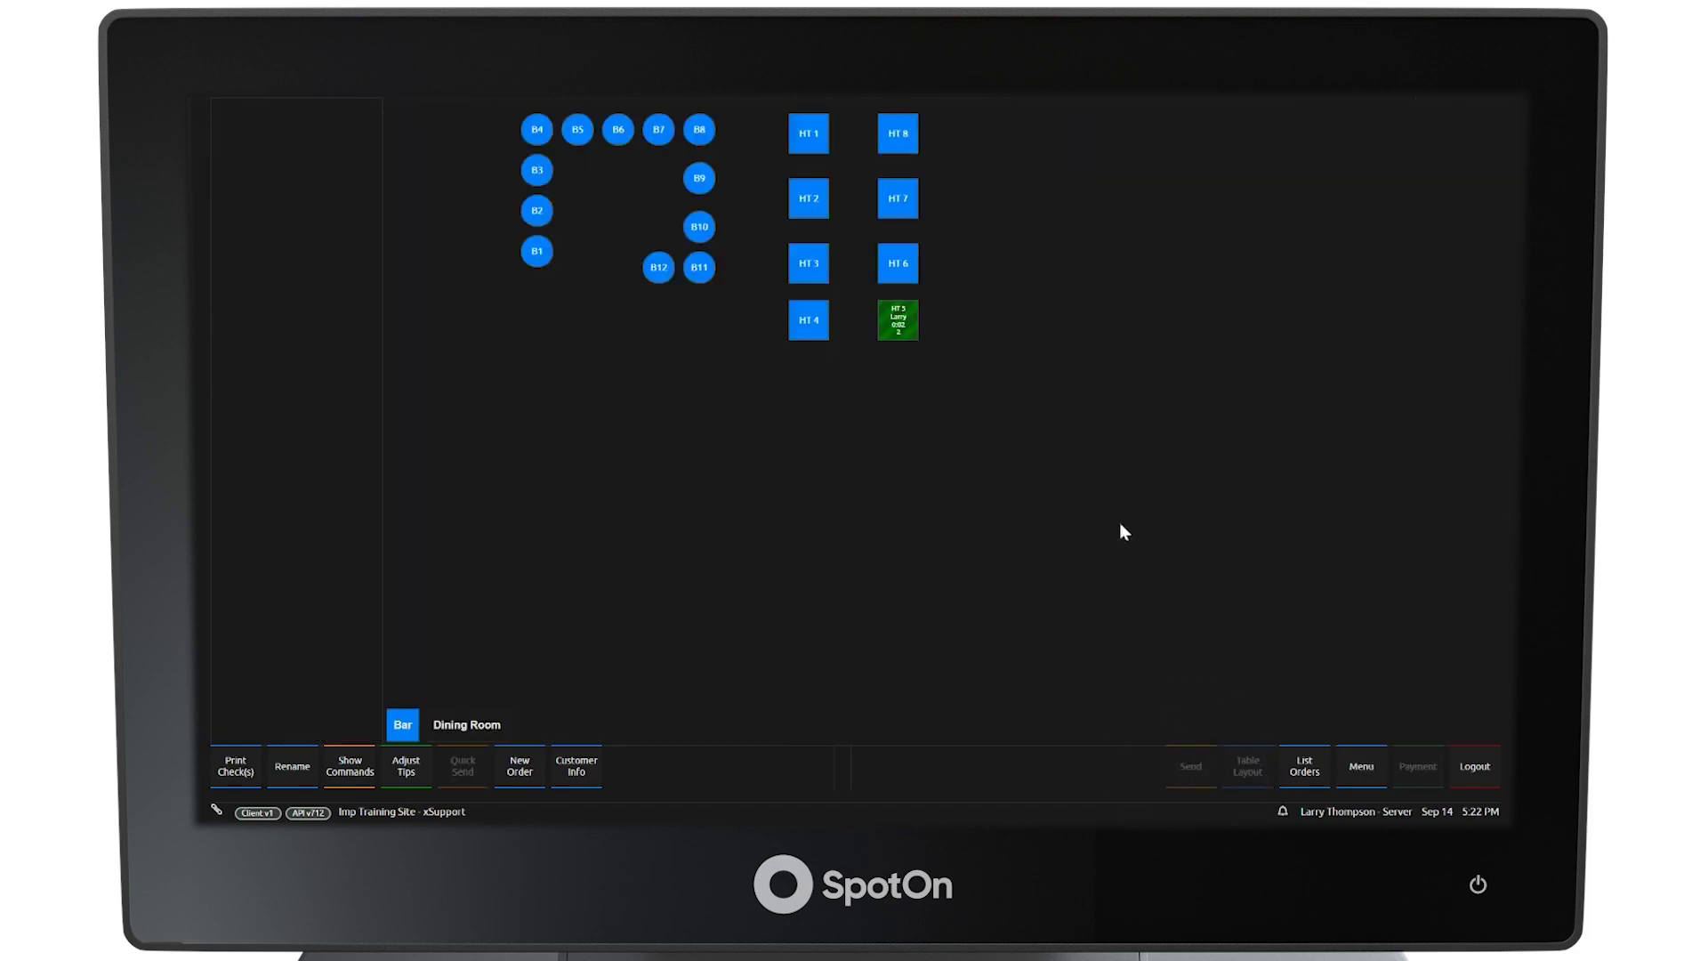
click(909, 324)
click(900, 330)
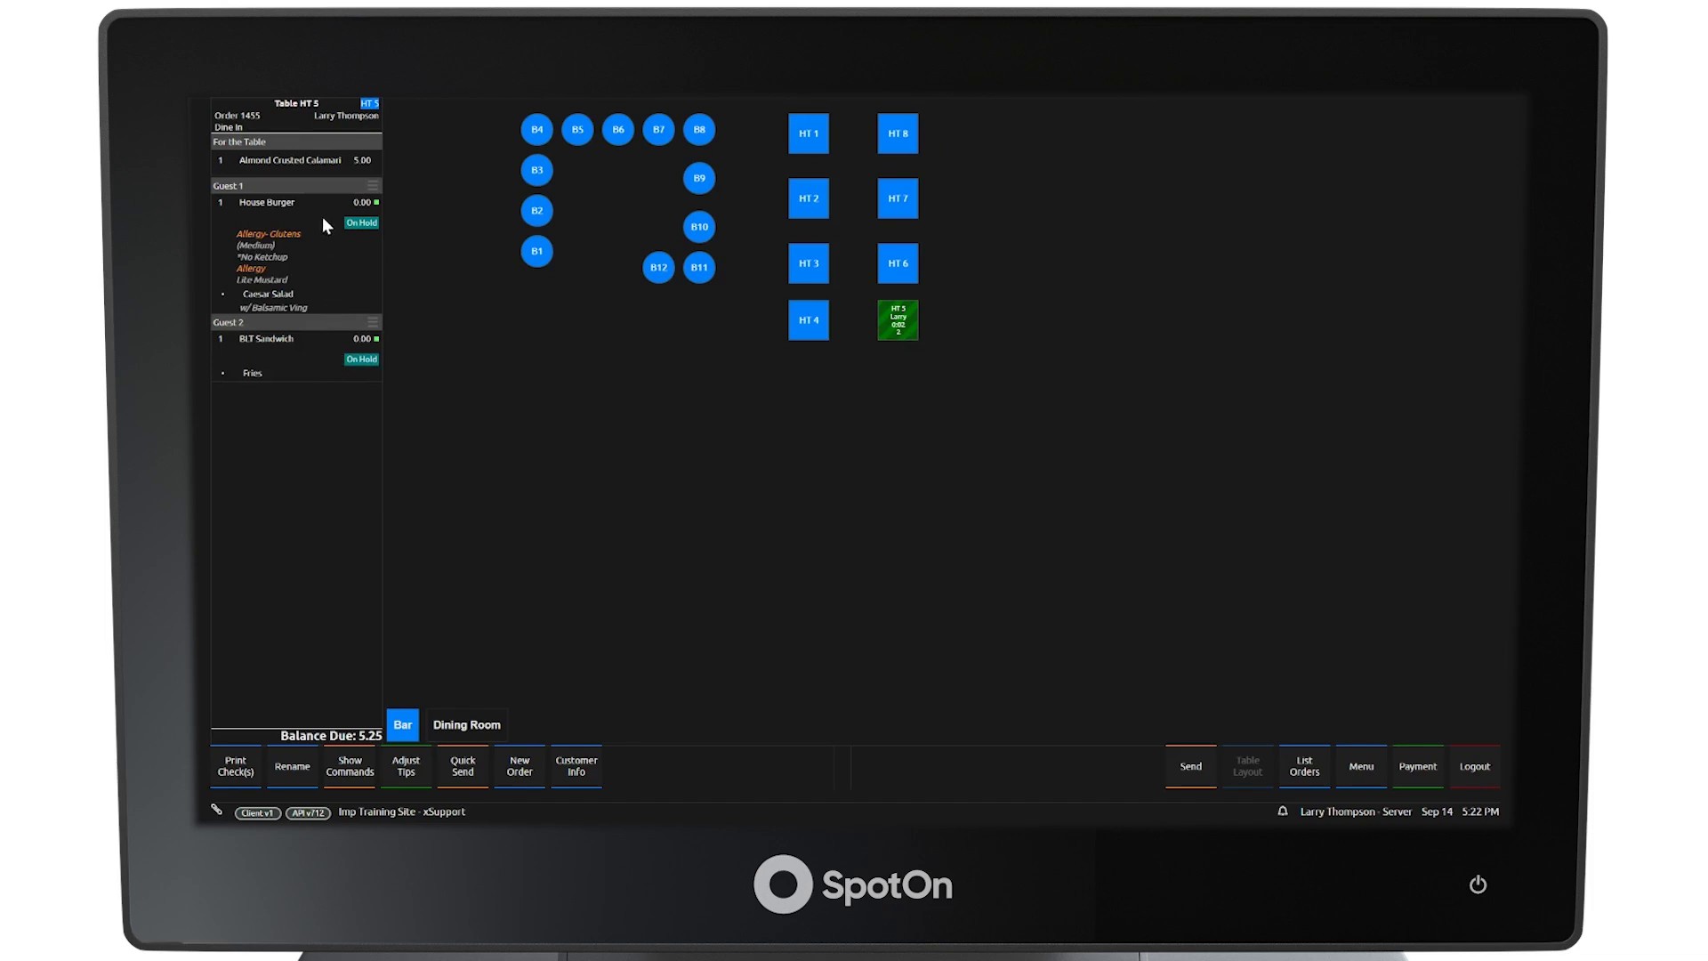
Step: Release the held House Burger and BLT Sandwich and send them to the kitchen
click(322, 217)
click(322, 354)
click(571, 463)
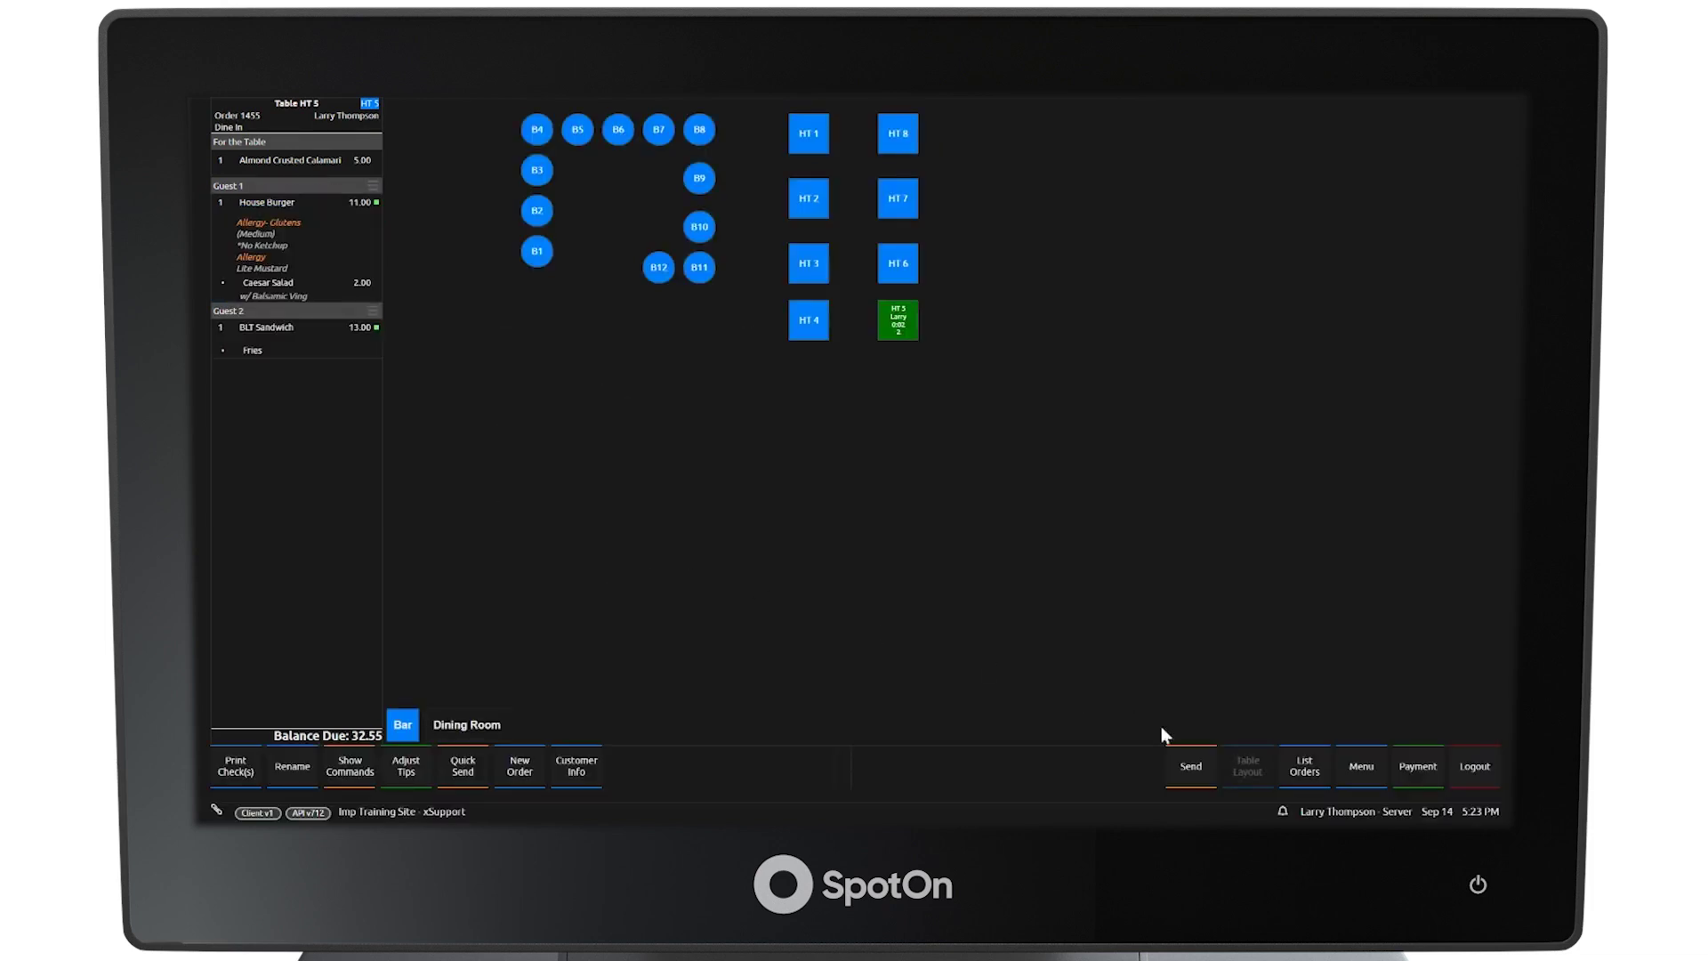
click(1197, 767)
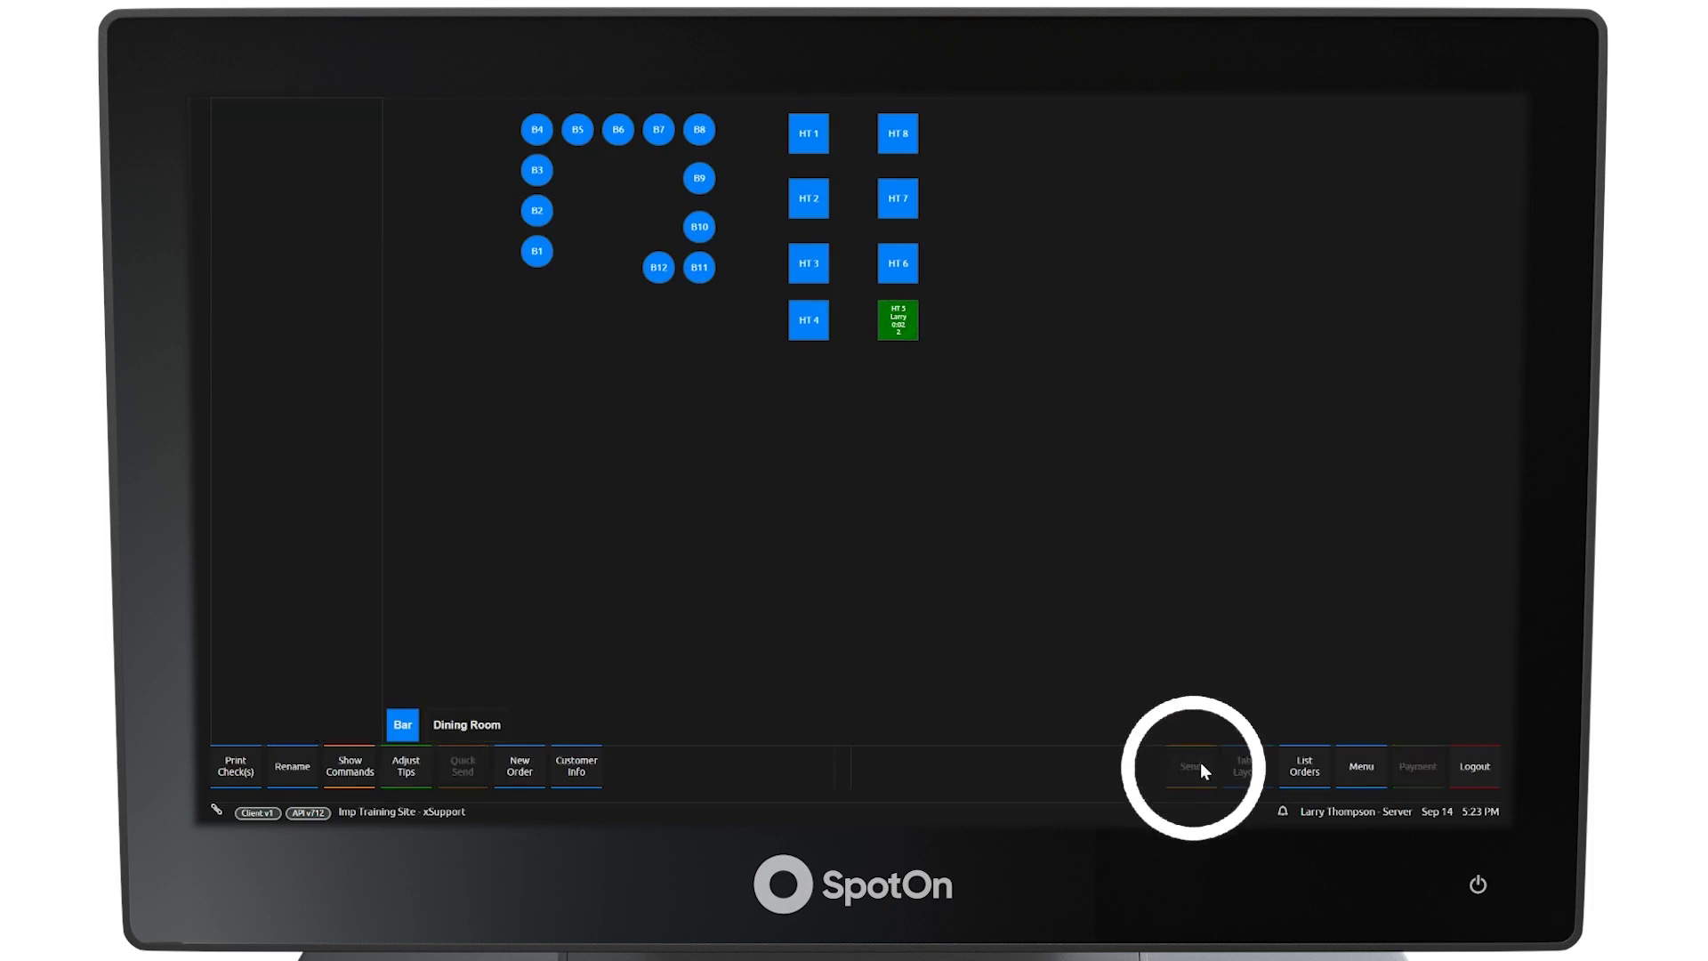
Step: Split the calamari between Guest 1 and Guest 2, then bring up payment (32.56 due)
click(900, 328)
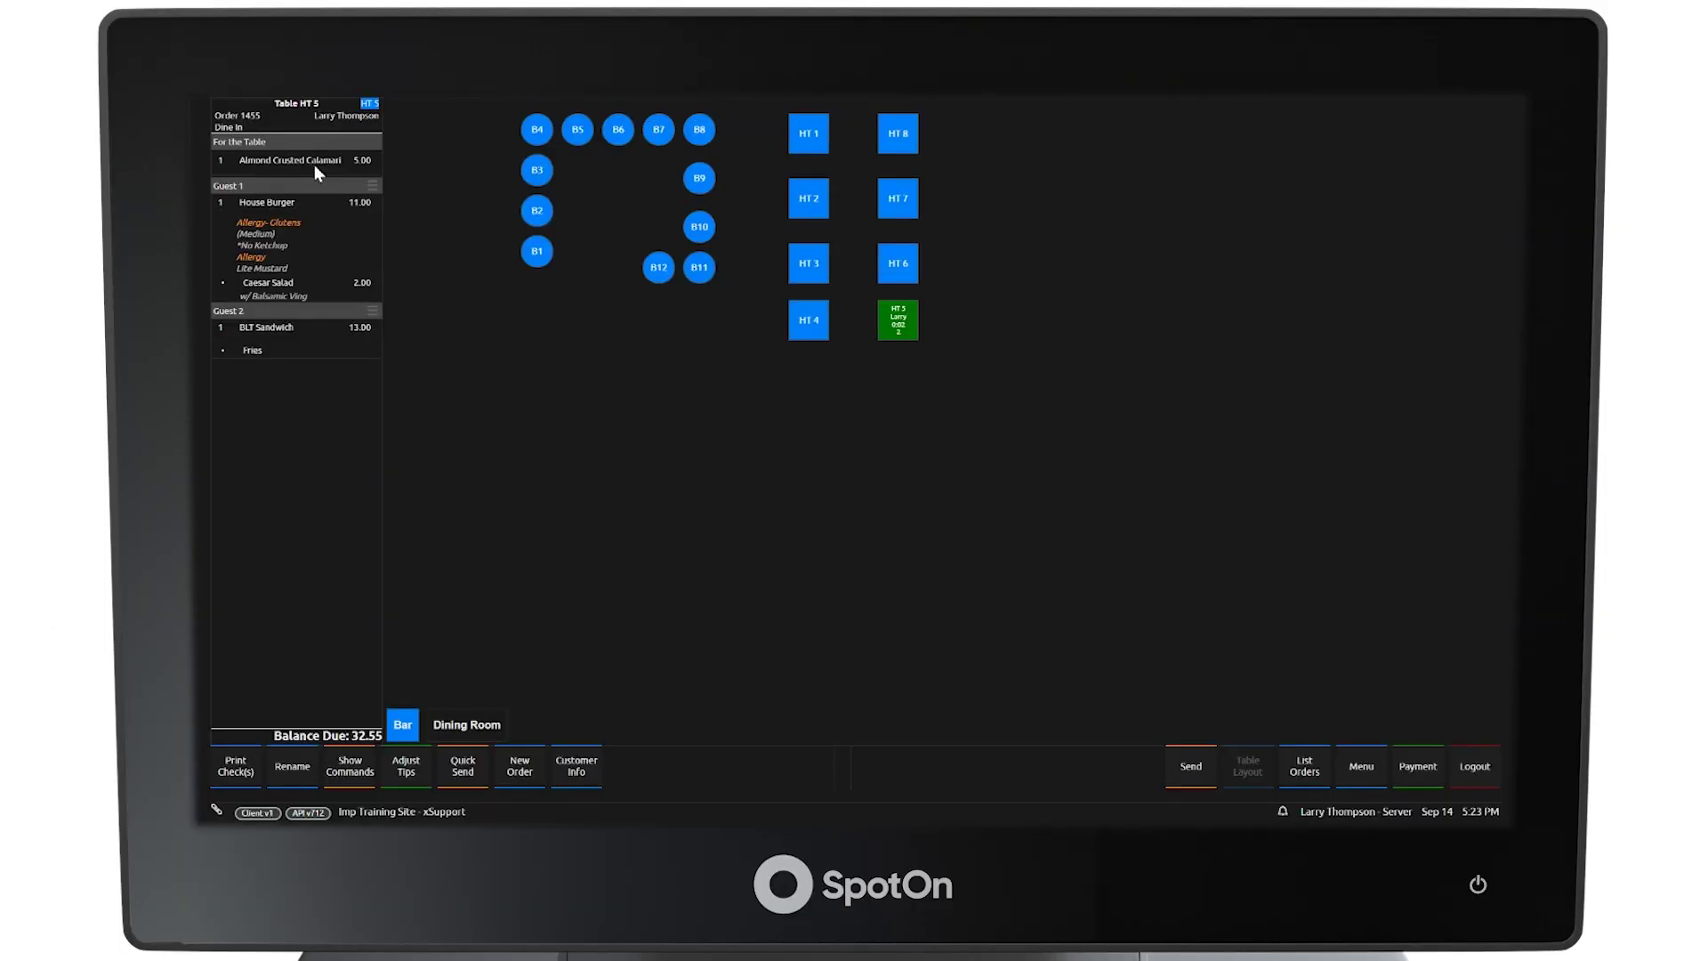
click(314, 164)
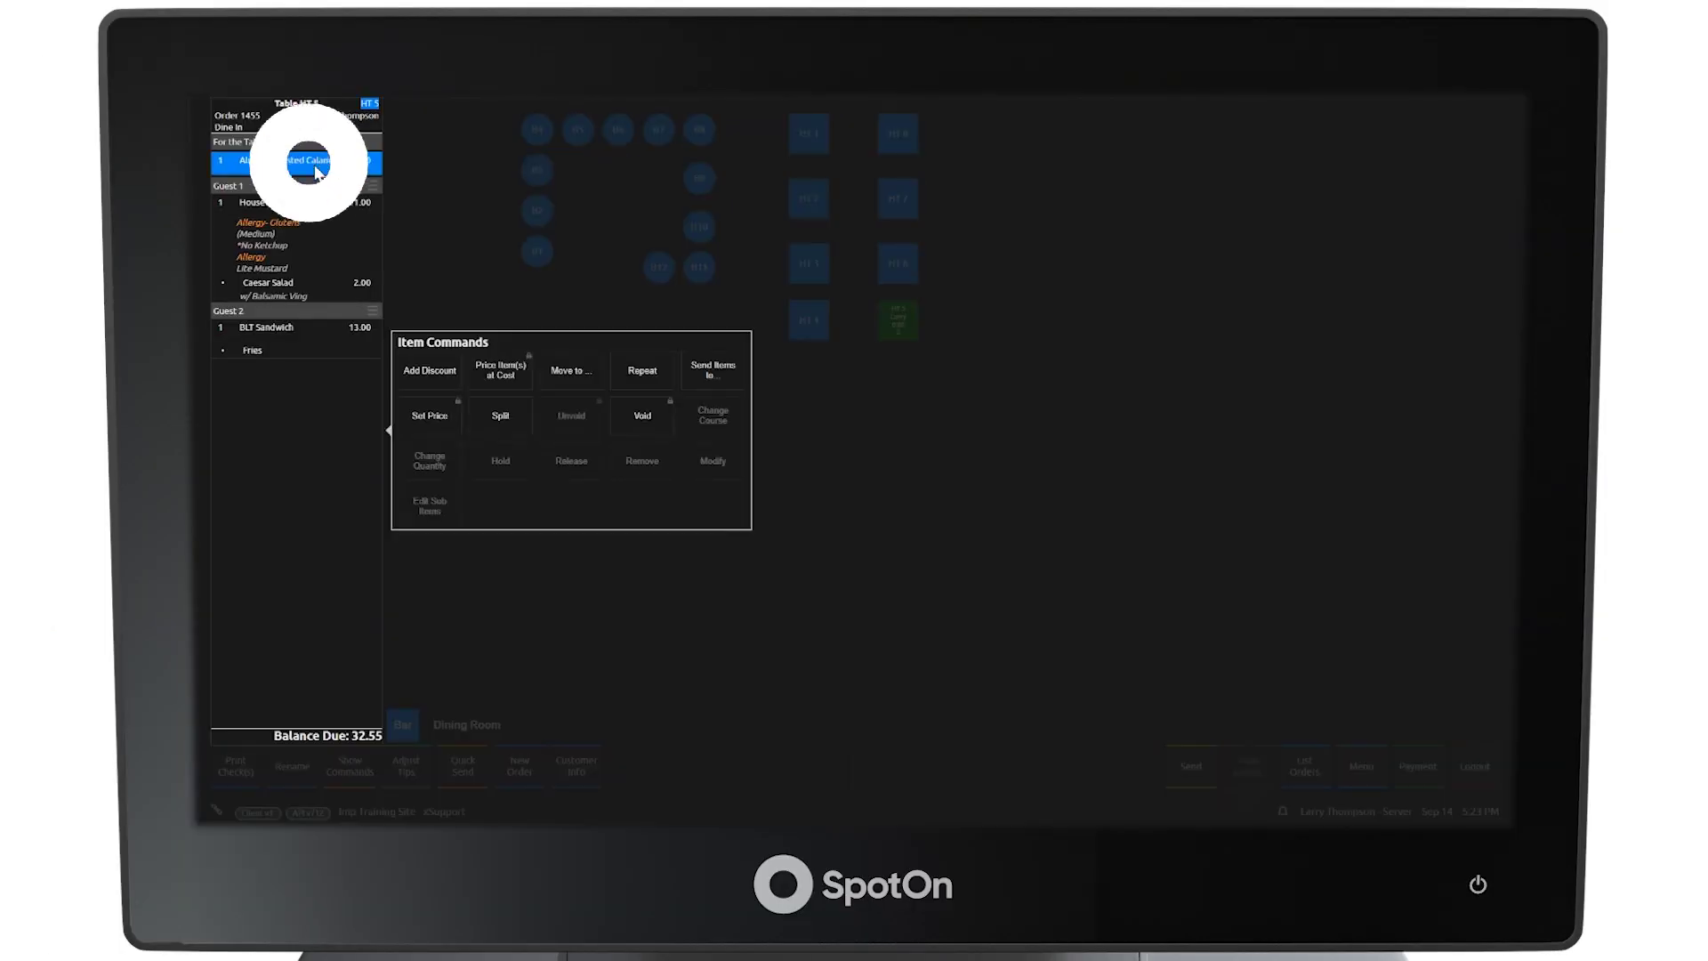
click(505, 425)
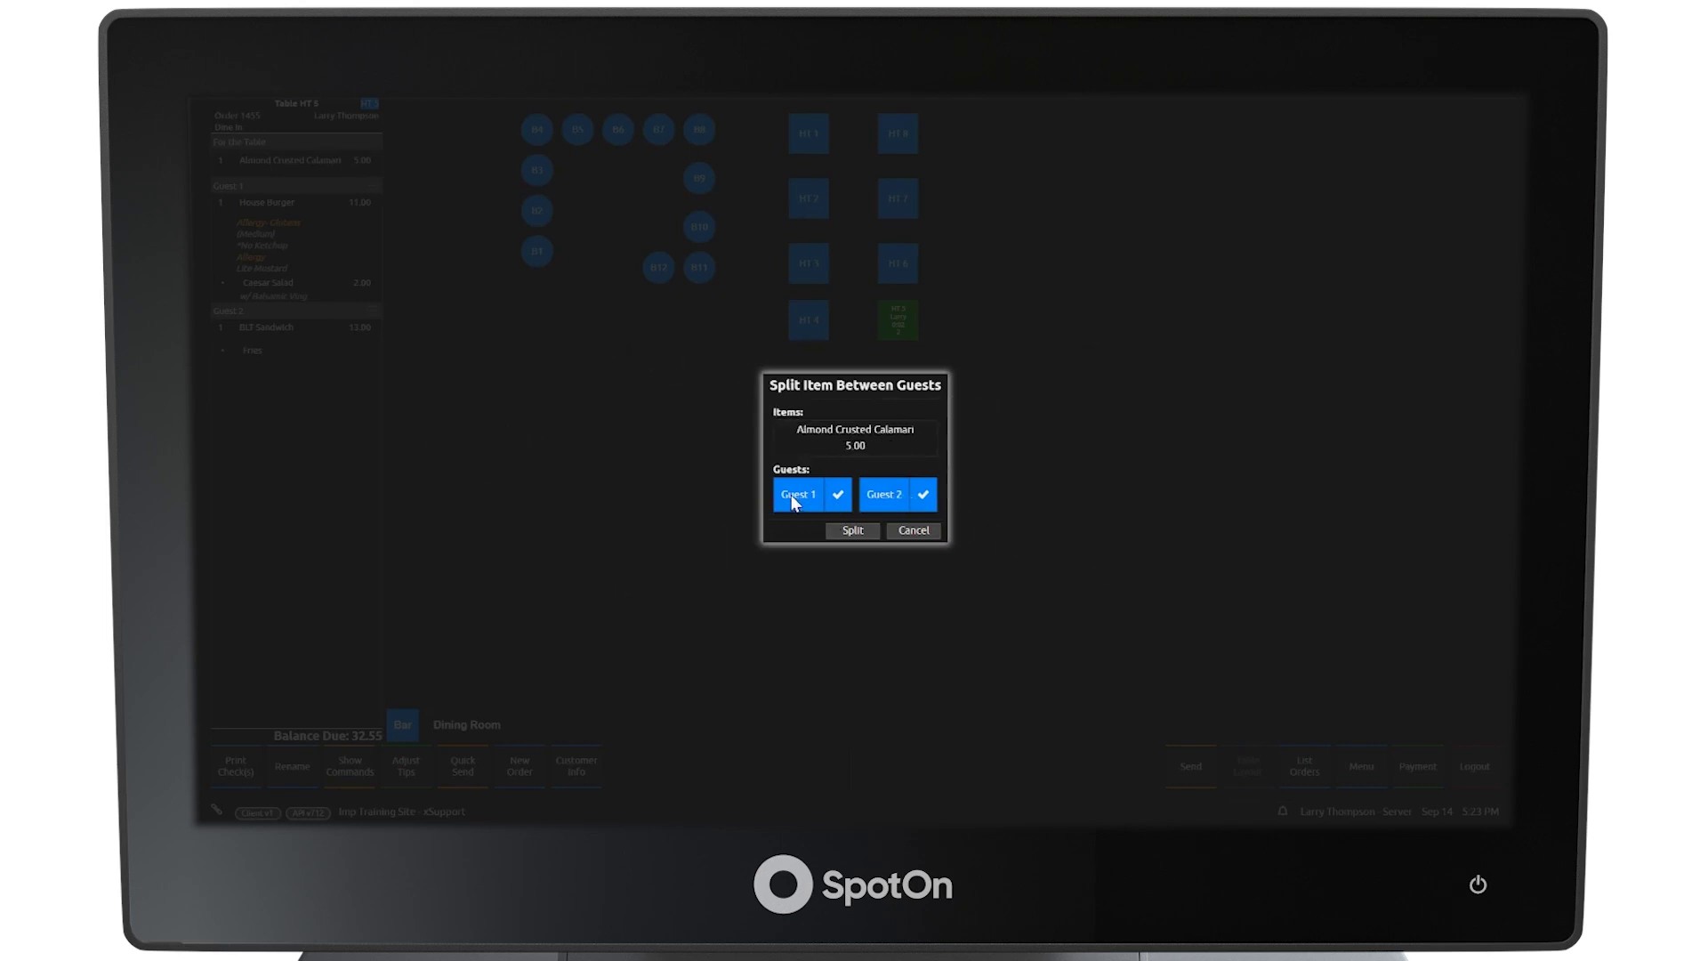
click(860, 530)
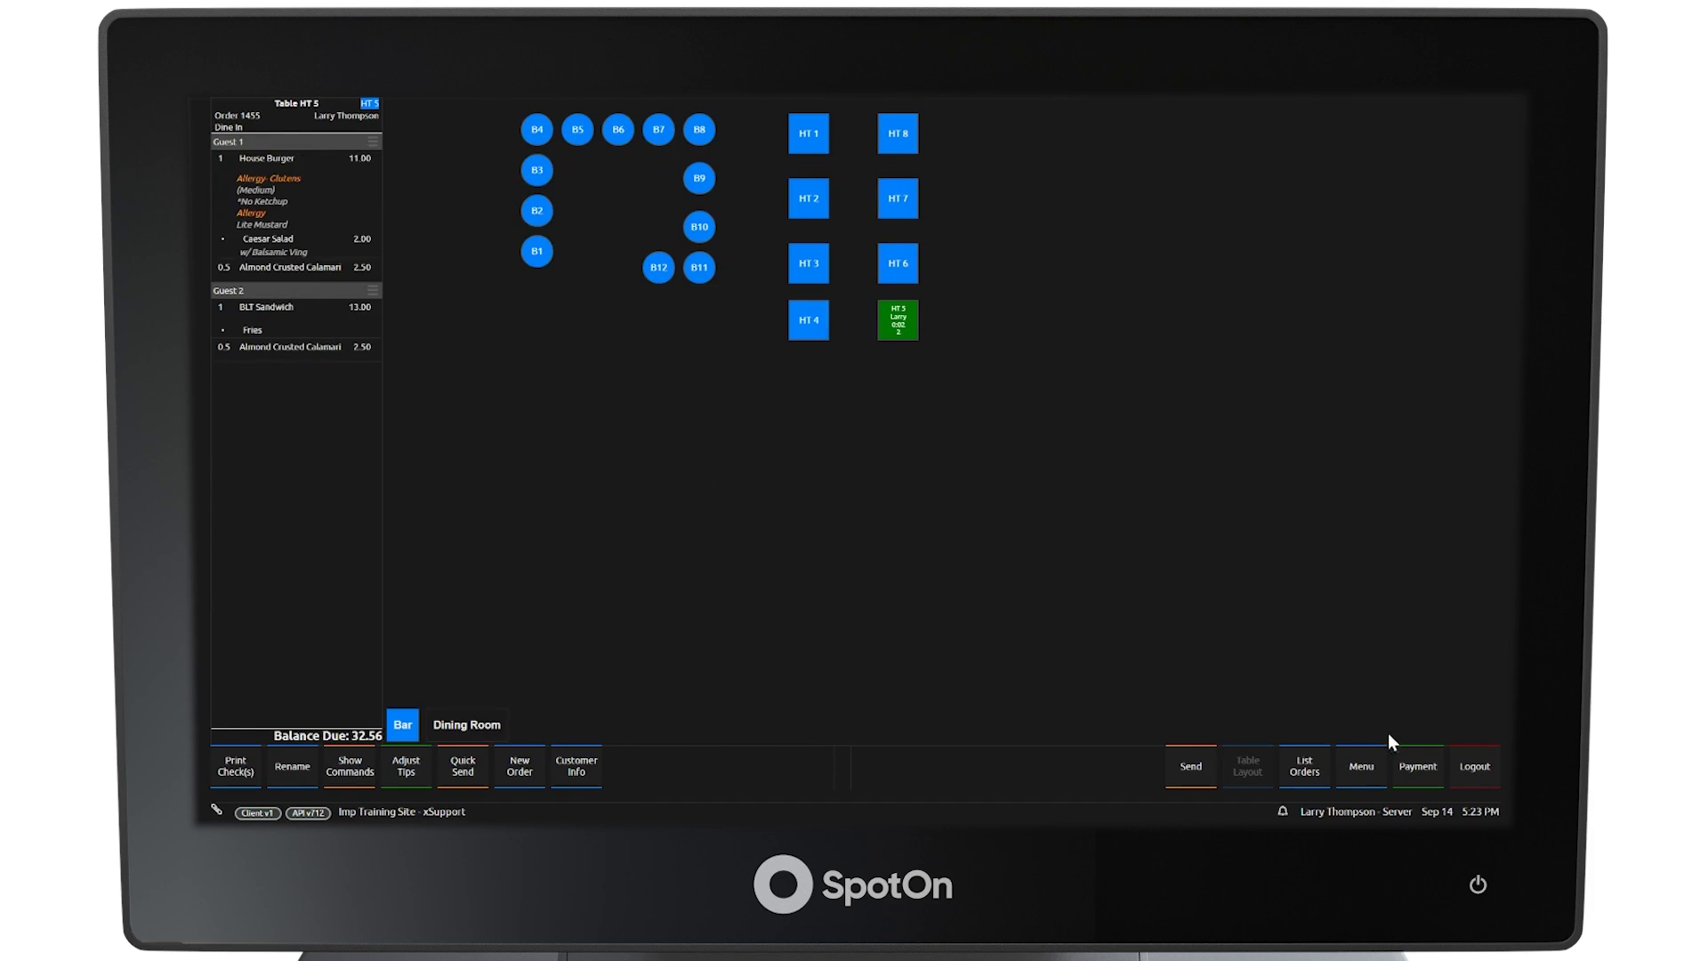
click(1414, 766)
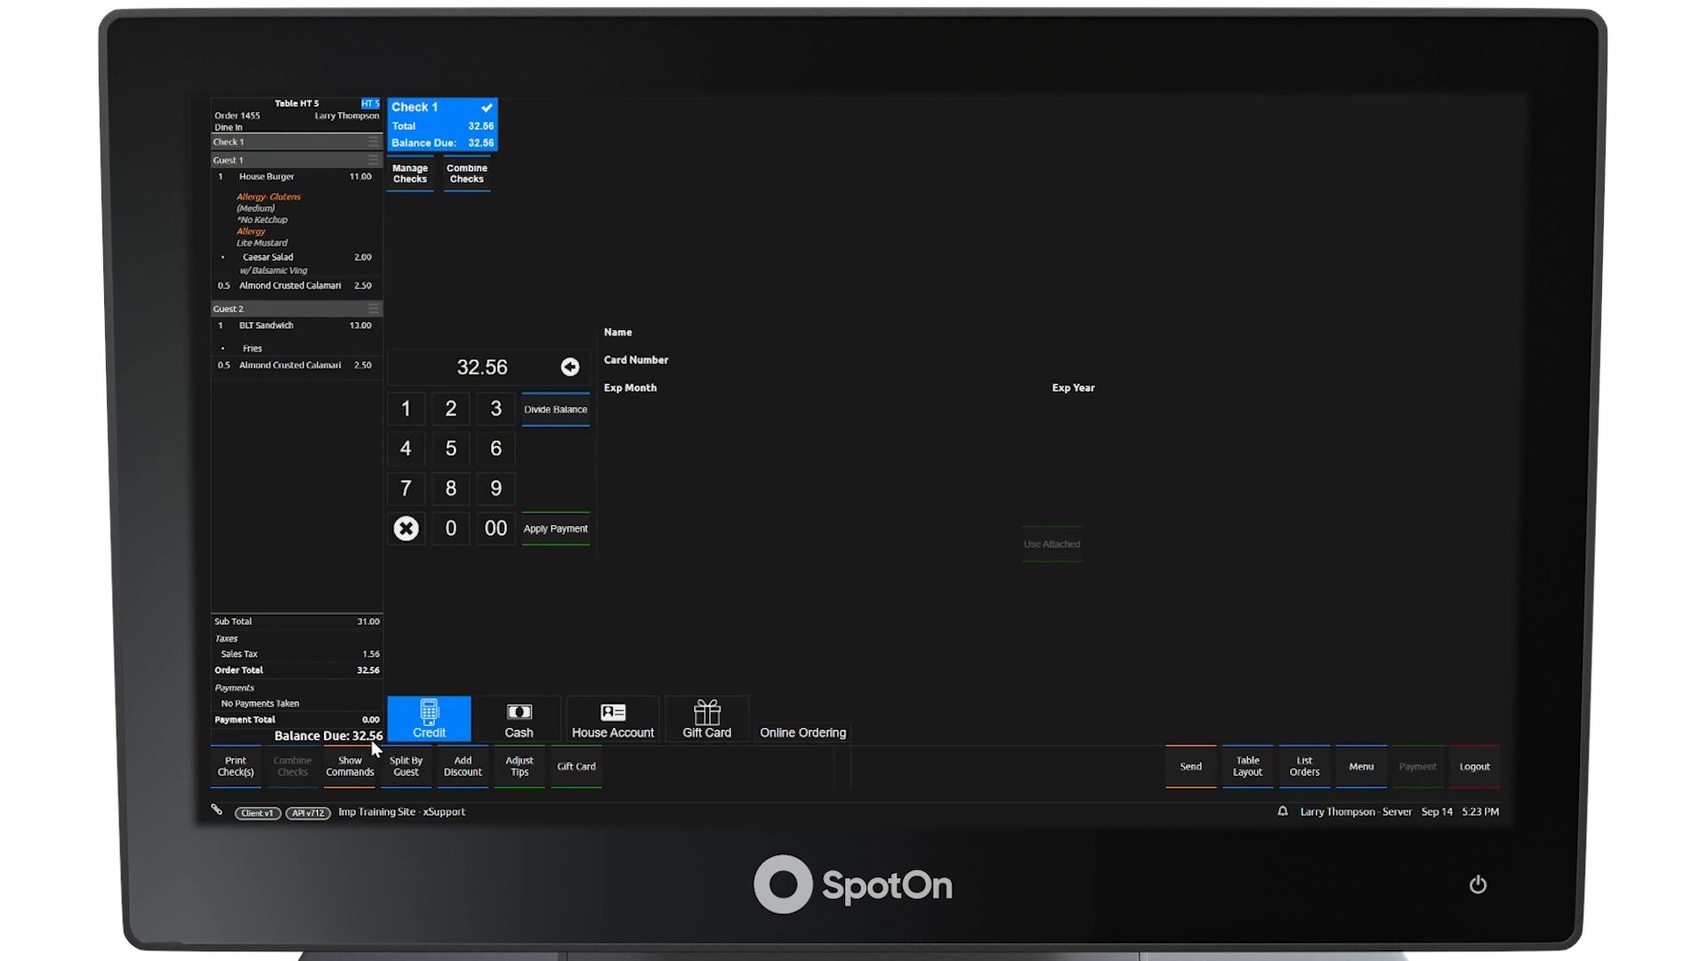
Step: Split the order by guest into two 16.28 checks and select Check 1
click(408, 770)
click(511, 142)
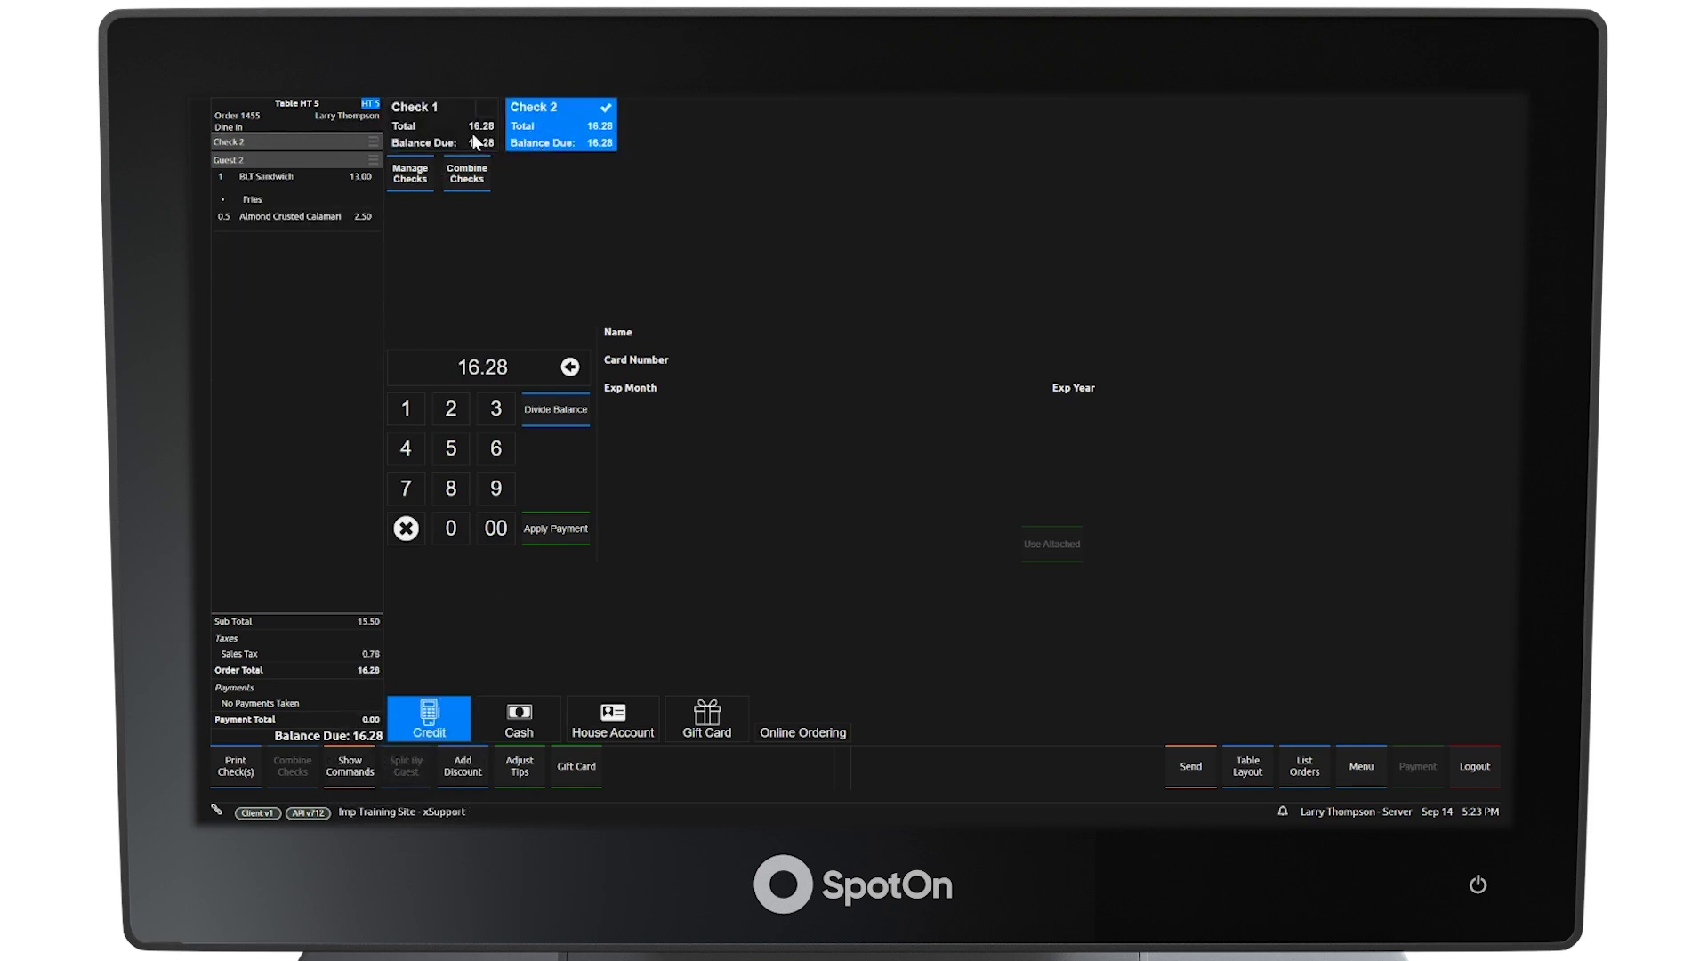
click(476, 143)
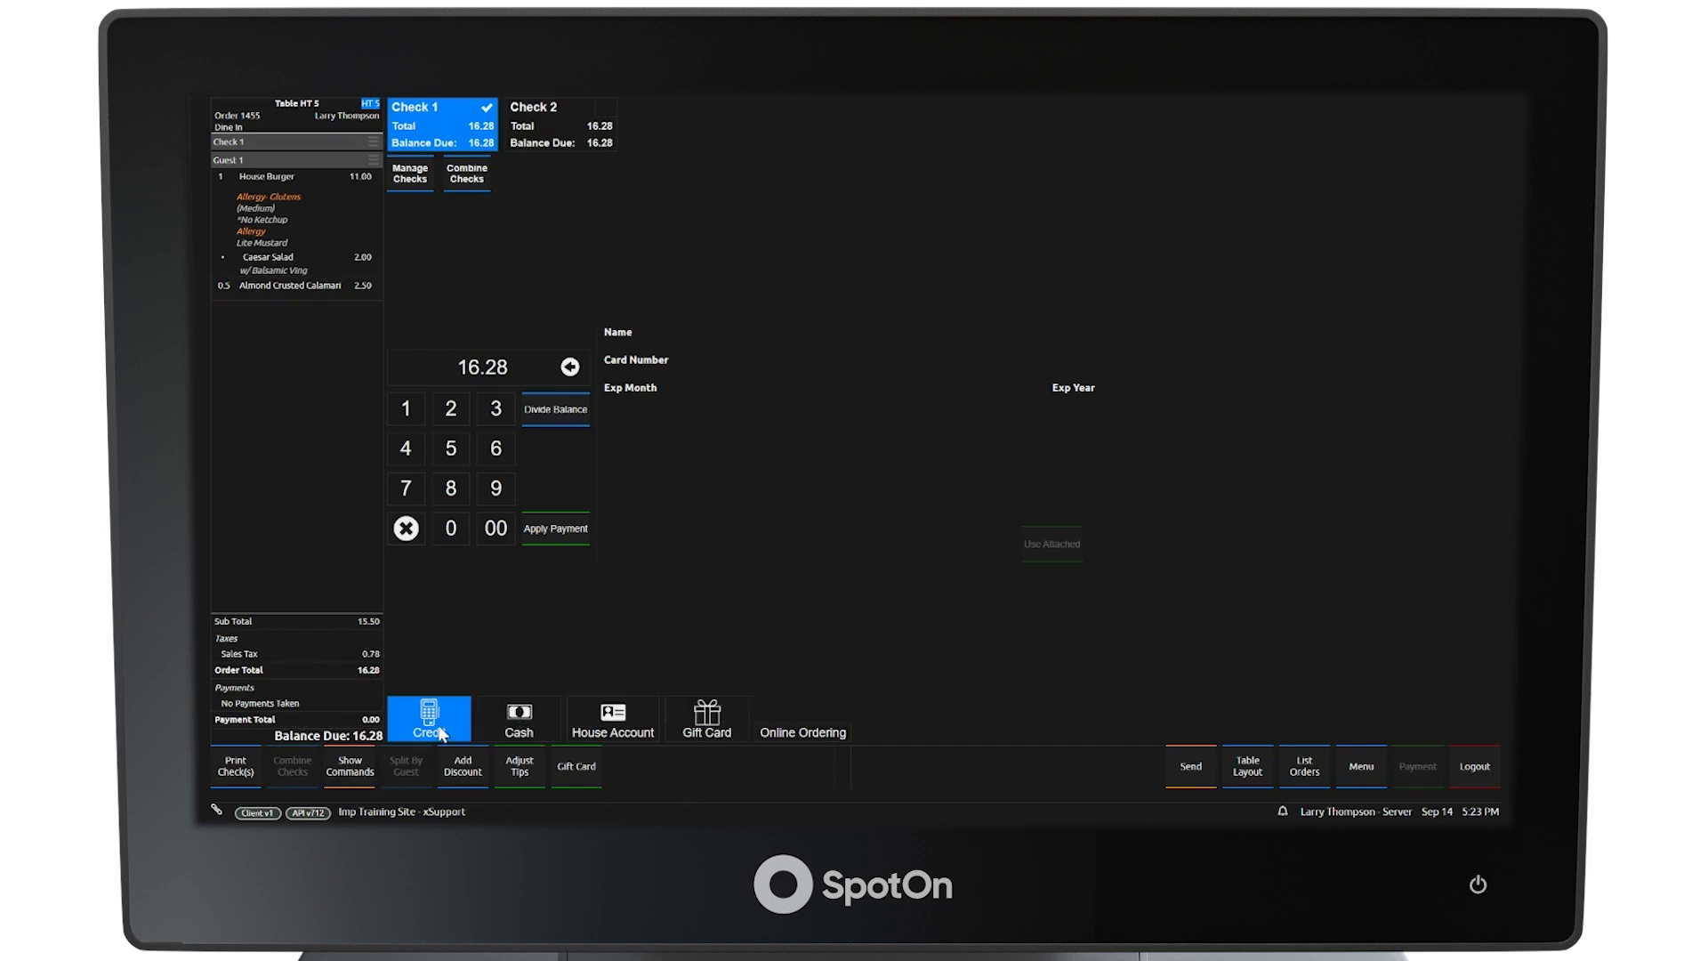
Step: Pay Check 1 with $20 cash, giving $3.72 change
click(529, 726)
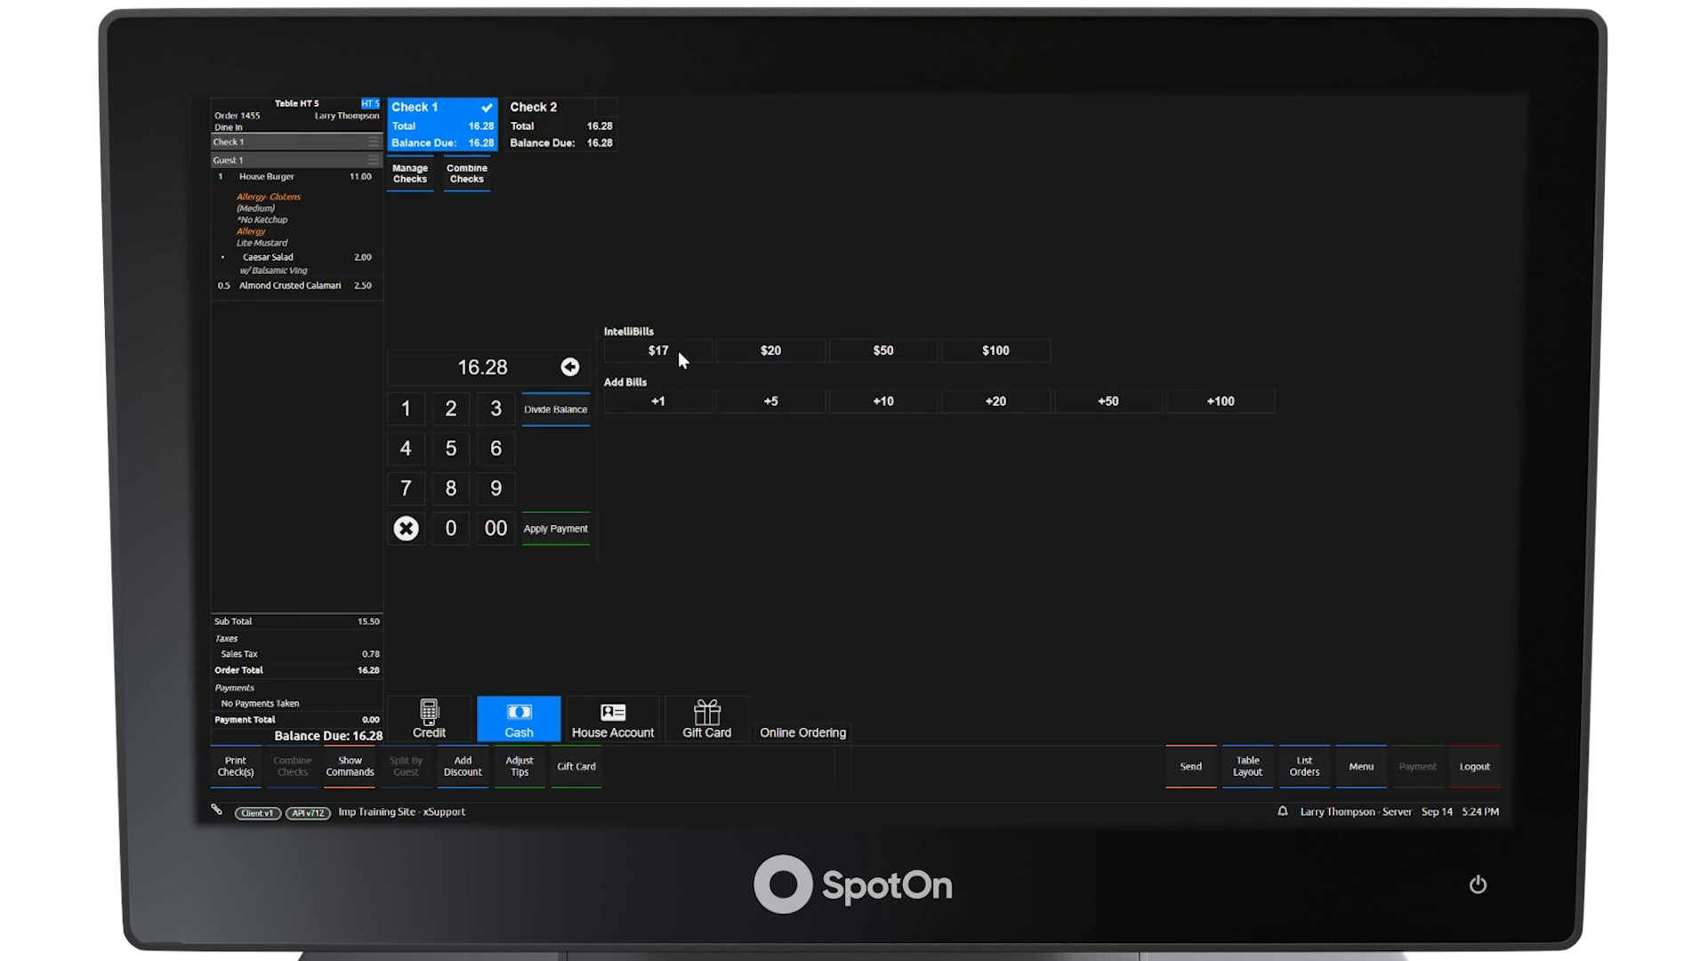
click(782, 350)
click(562, 527)
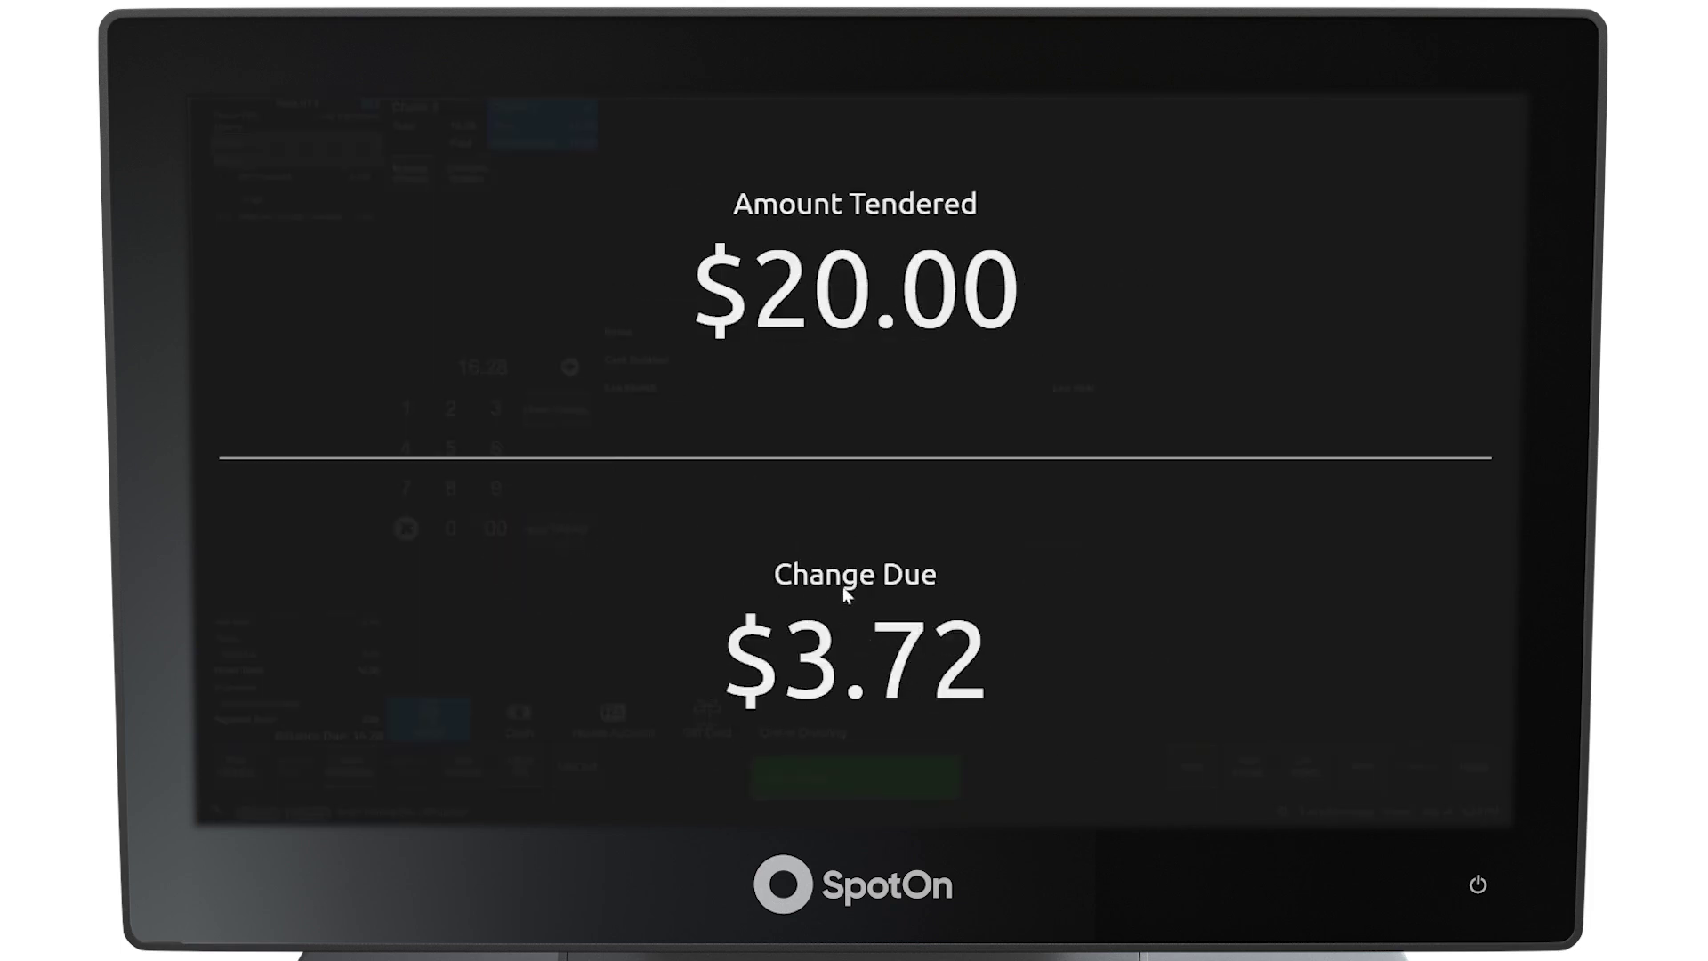
click(858, 421)
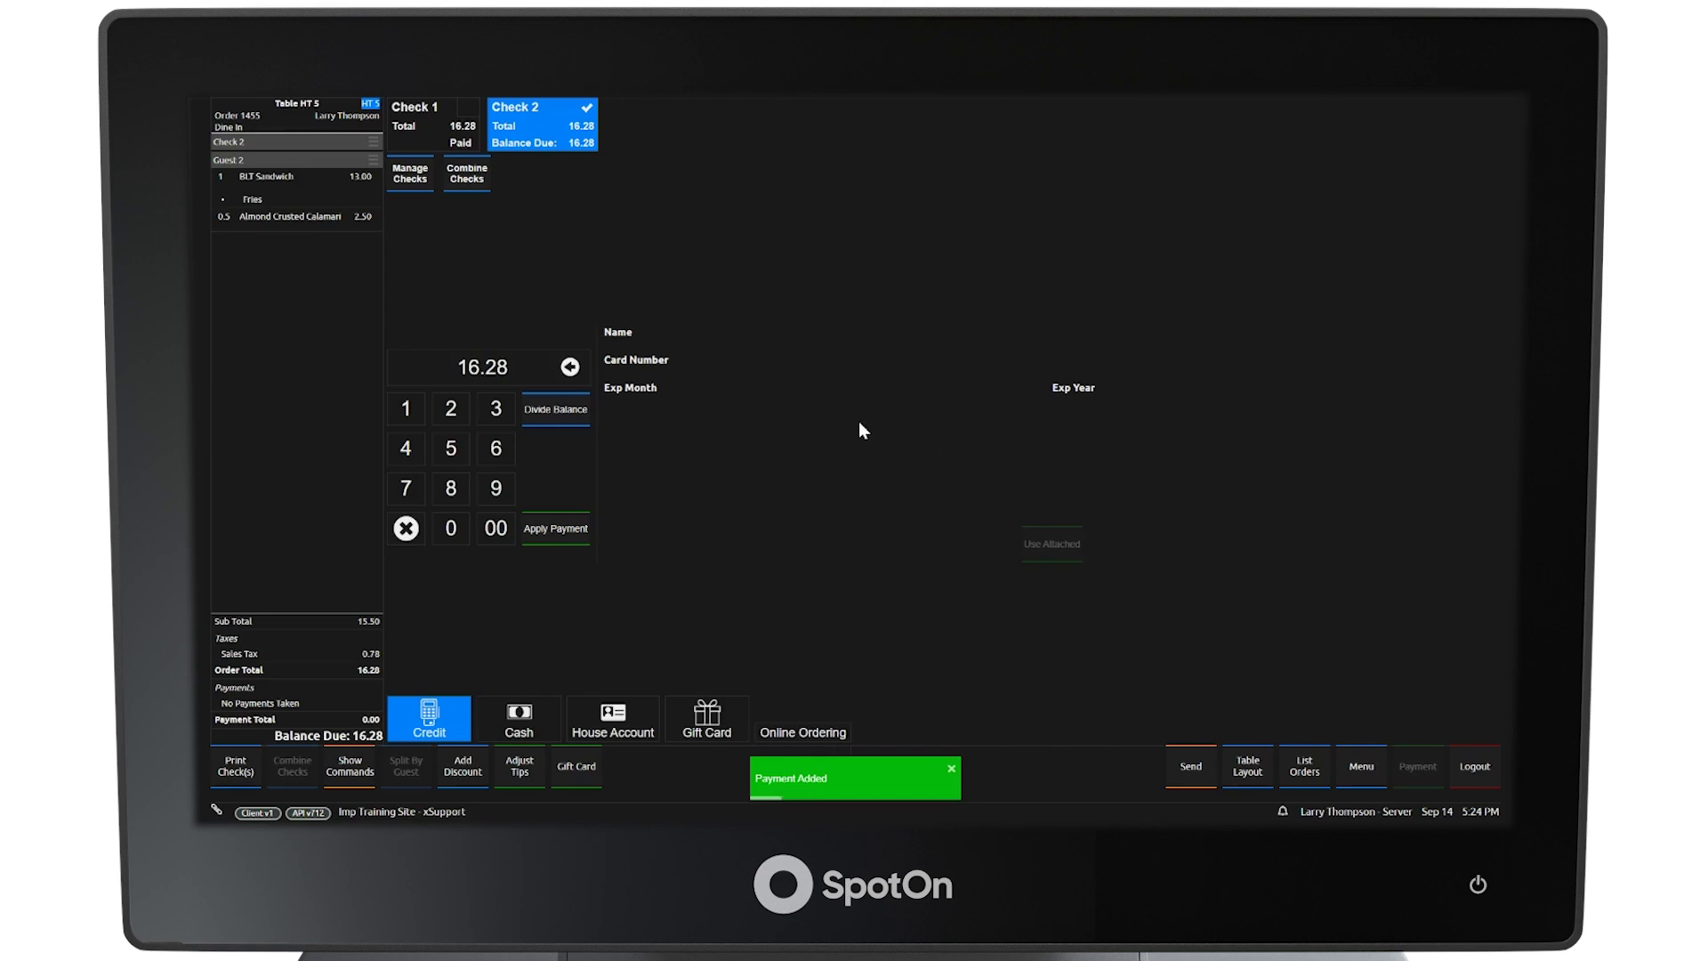
Step: Pay Check 2 with exact $16.28 cash, then open the menu for a new order
click(534, 123)
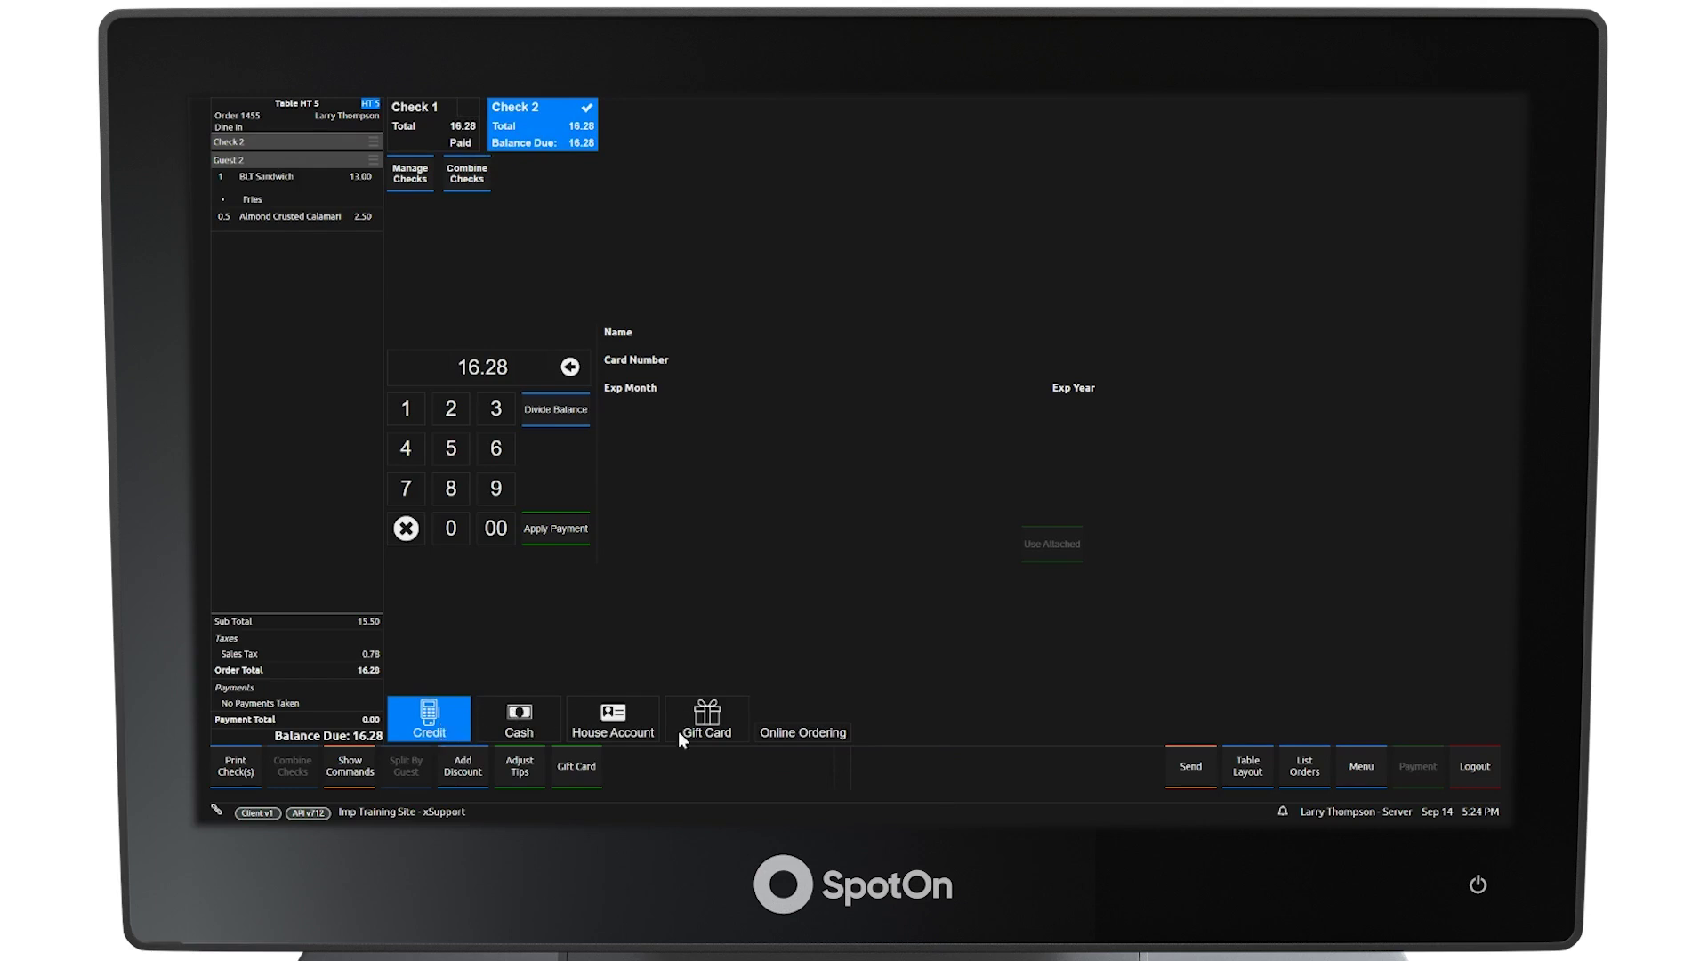
click(512, 735)
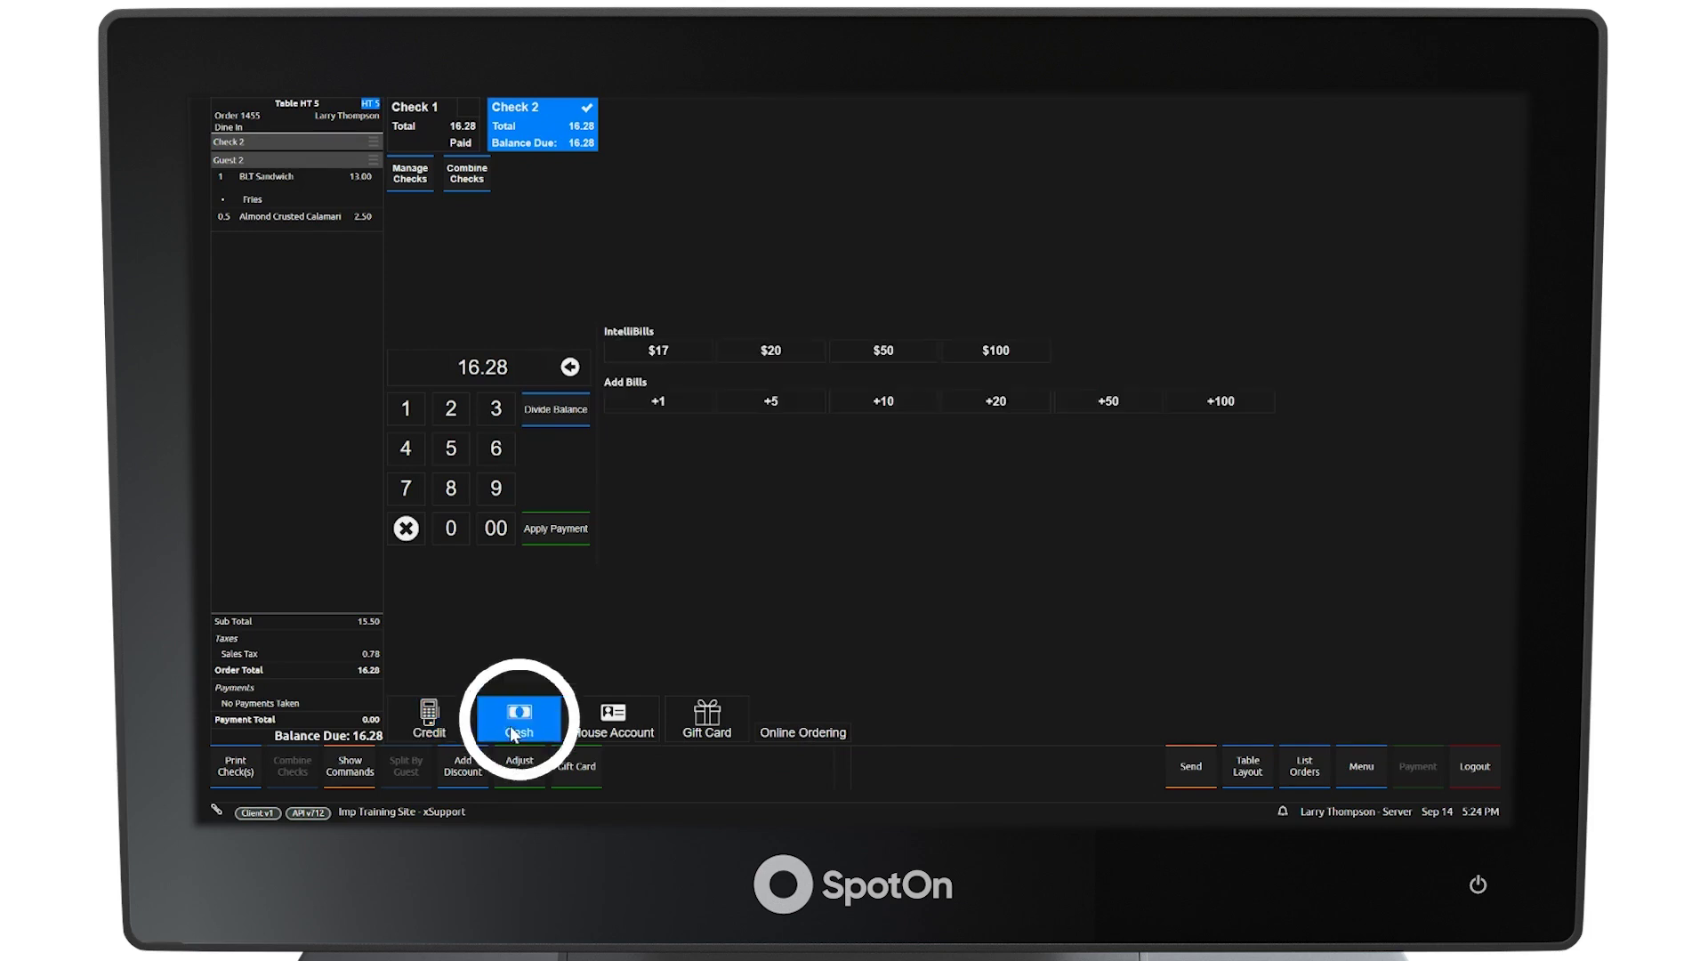
click(563, 534)
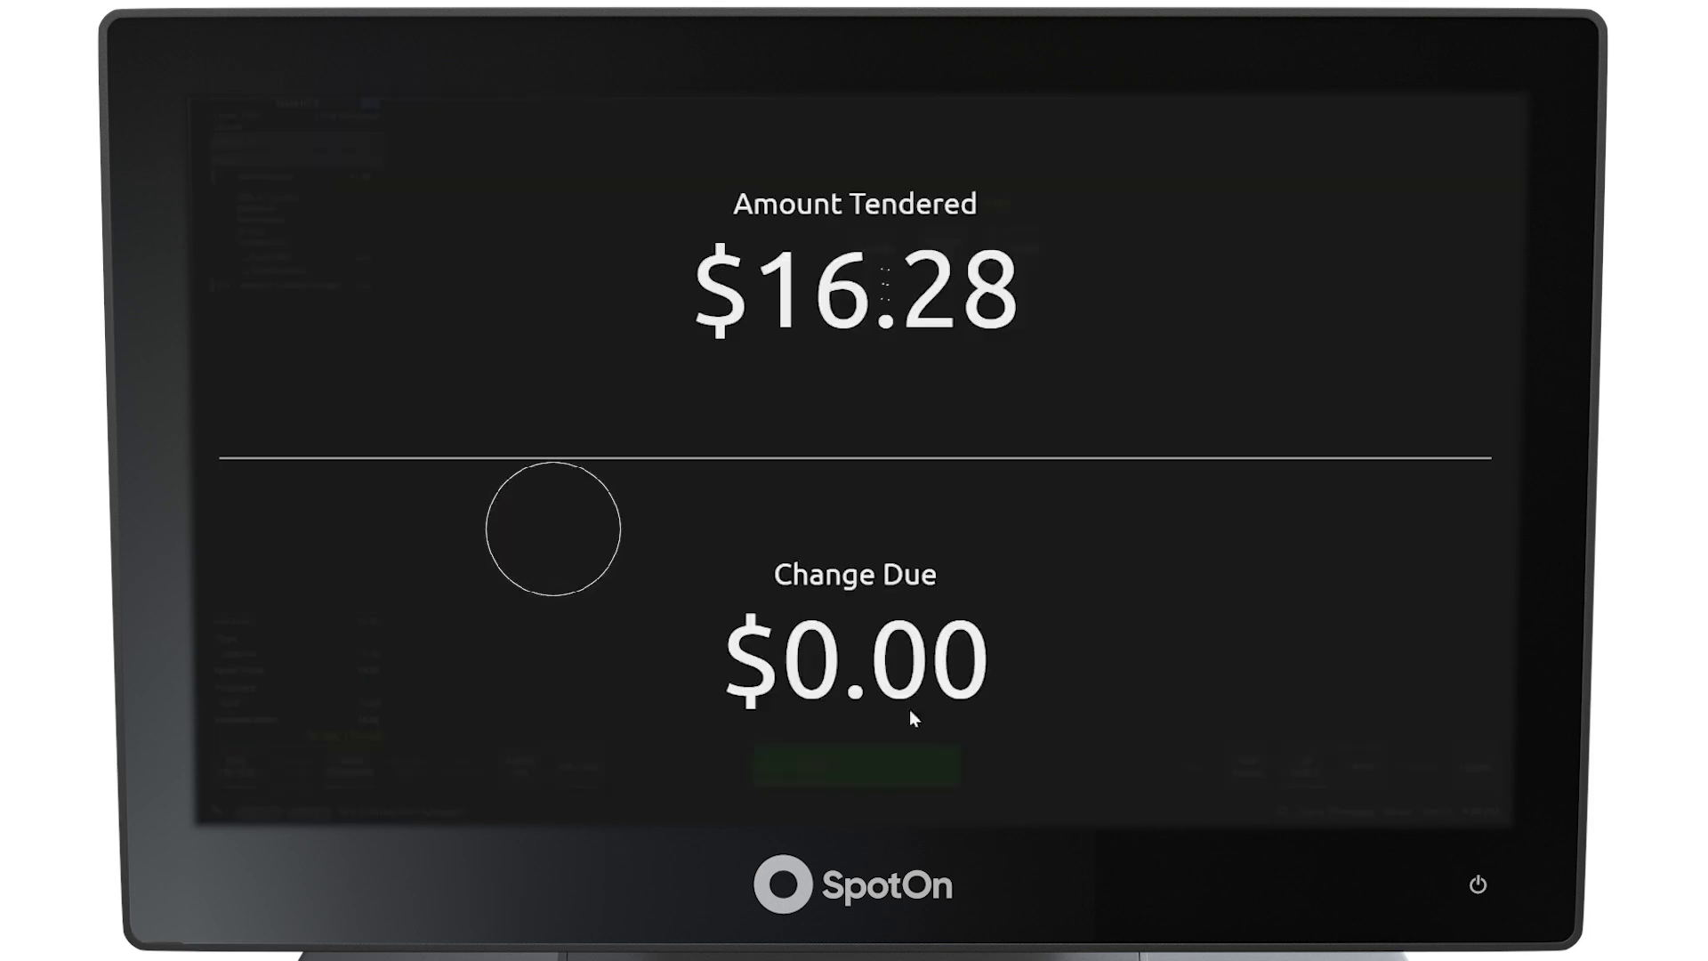
click(869, 535)
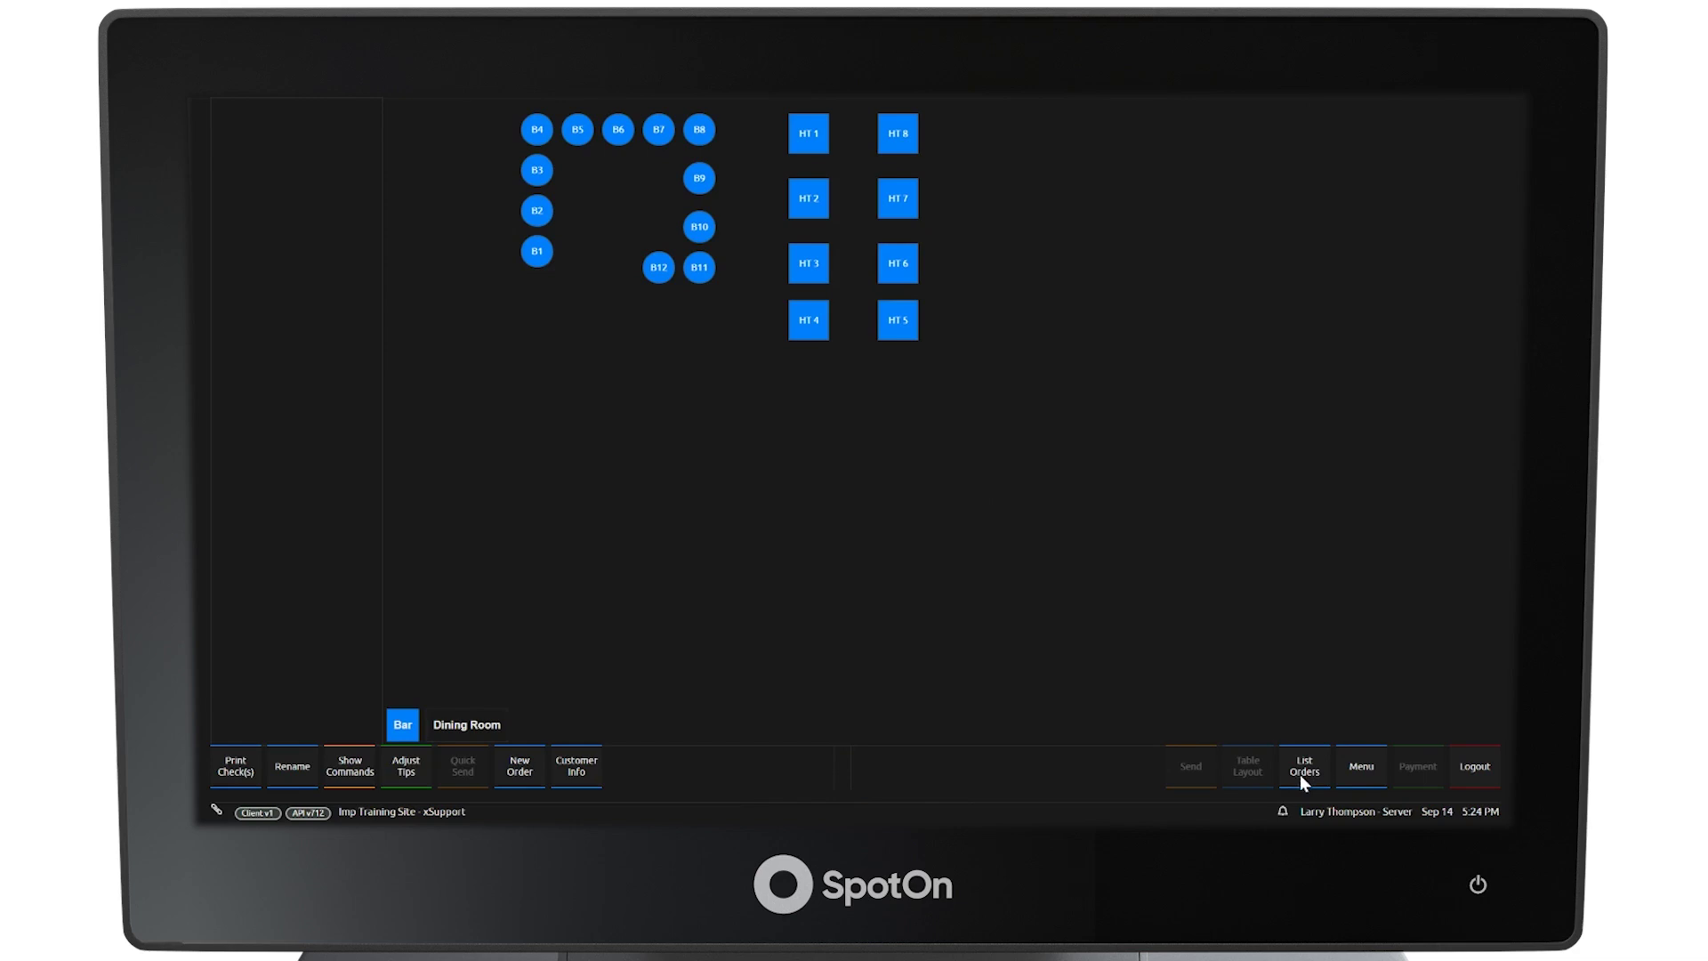
click(1355, 772)
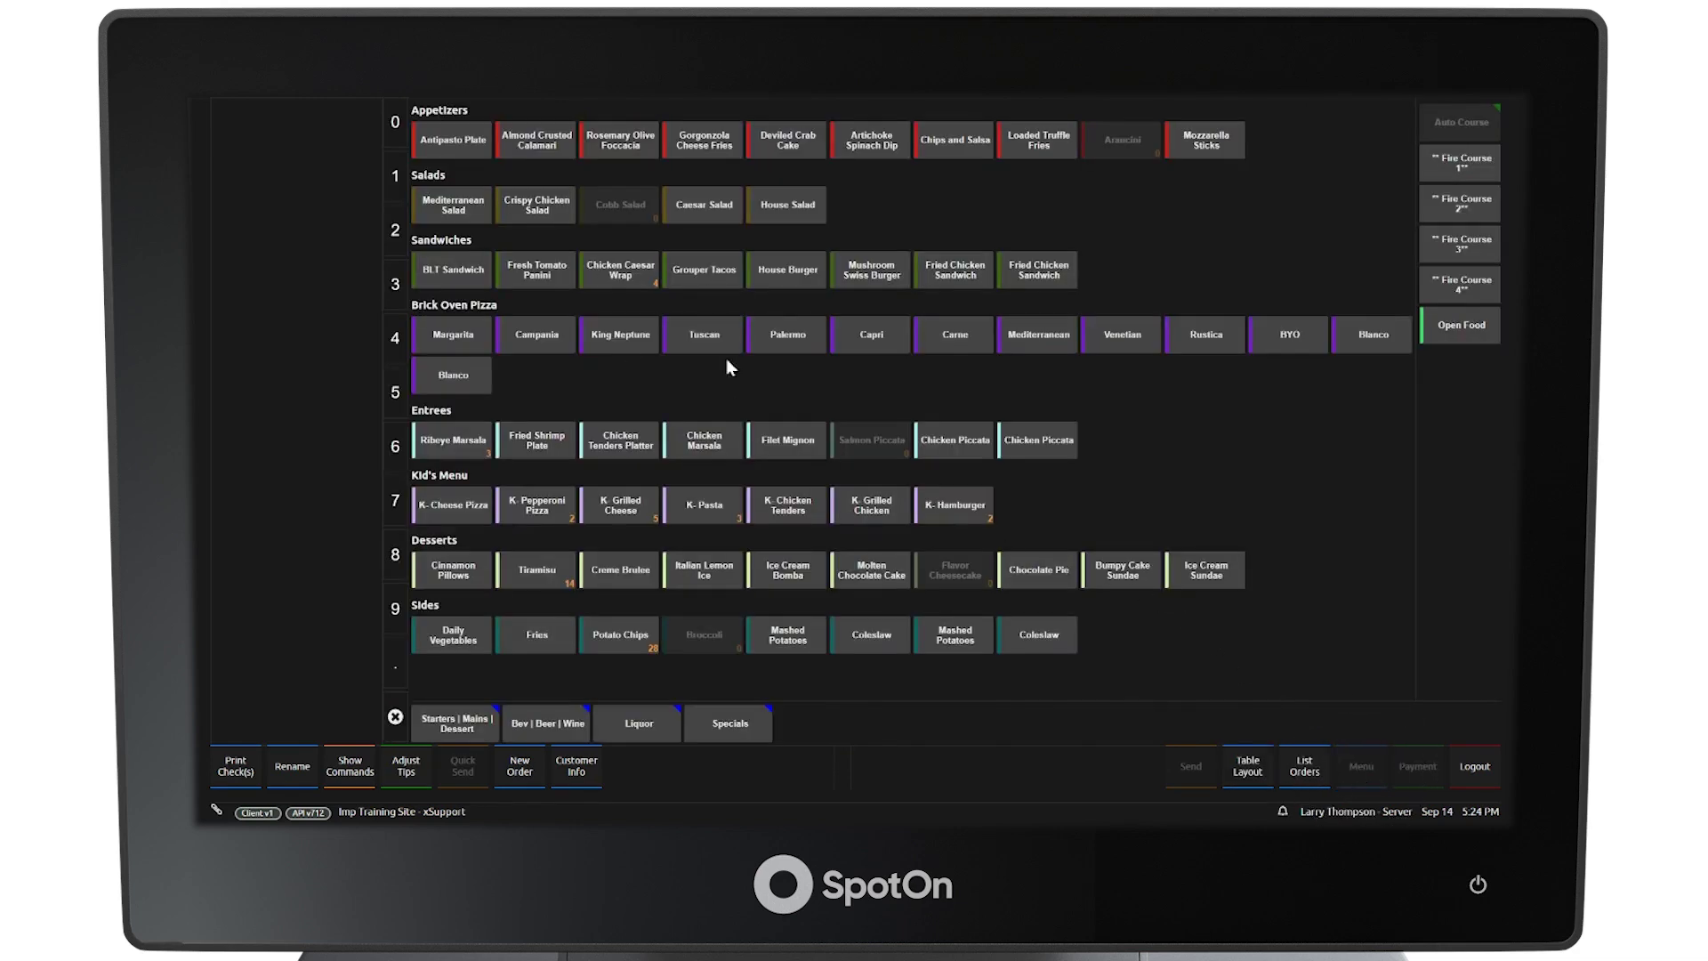
Step: Add three Bud Lights to the Quick Sale order and send them
click(538, 727)
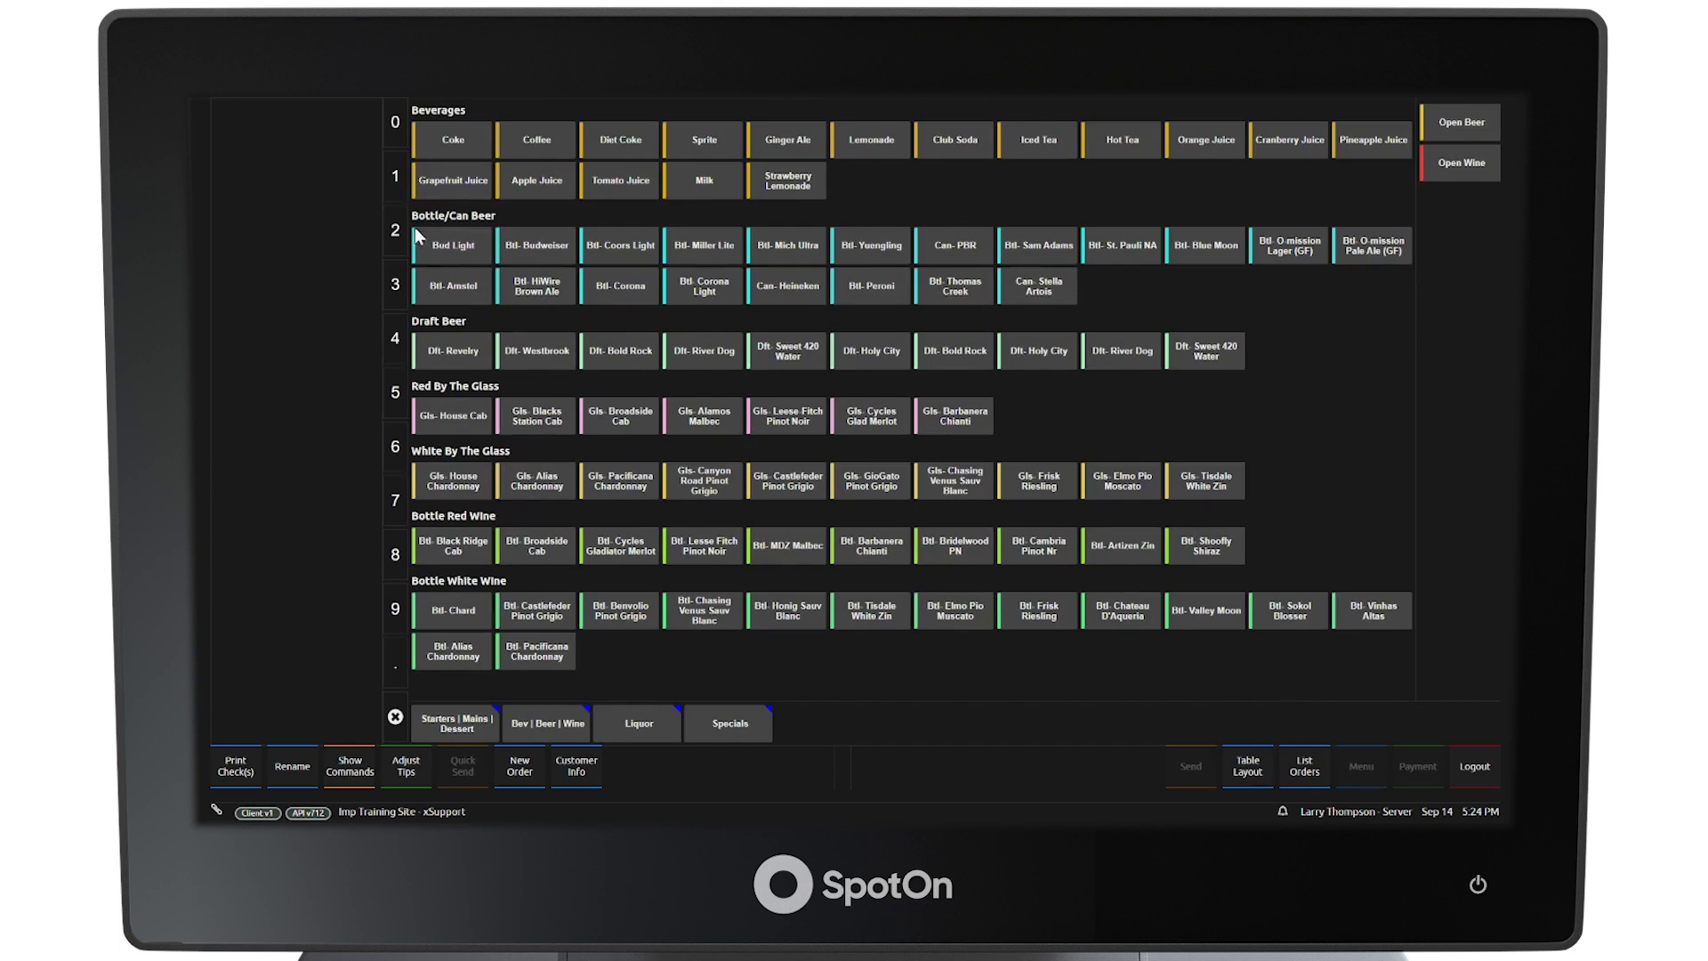
click(397, 287)
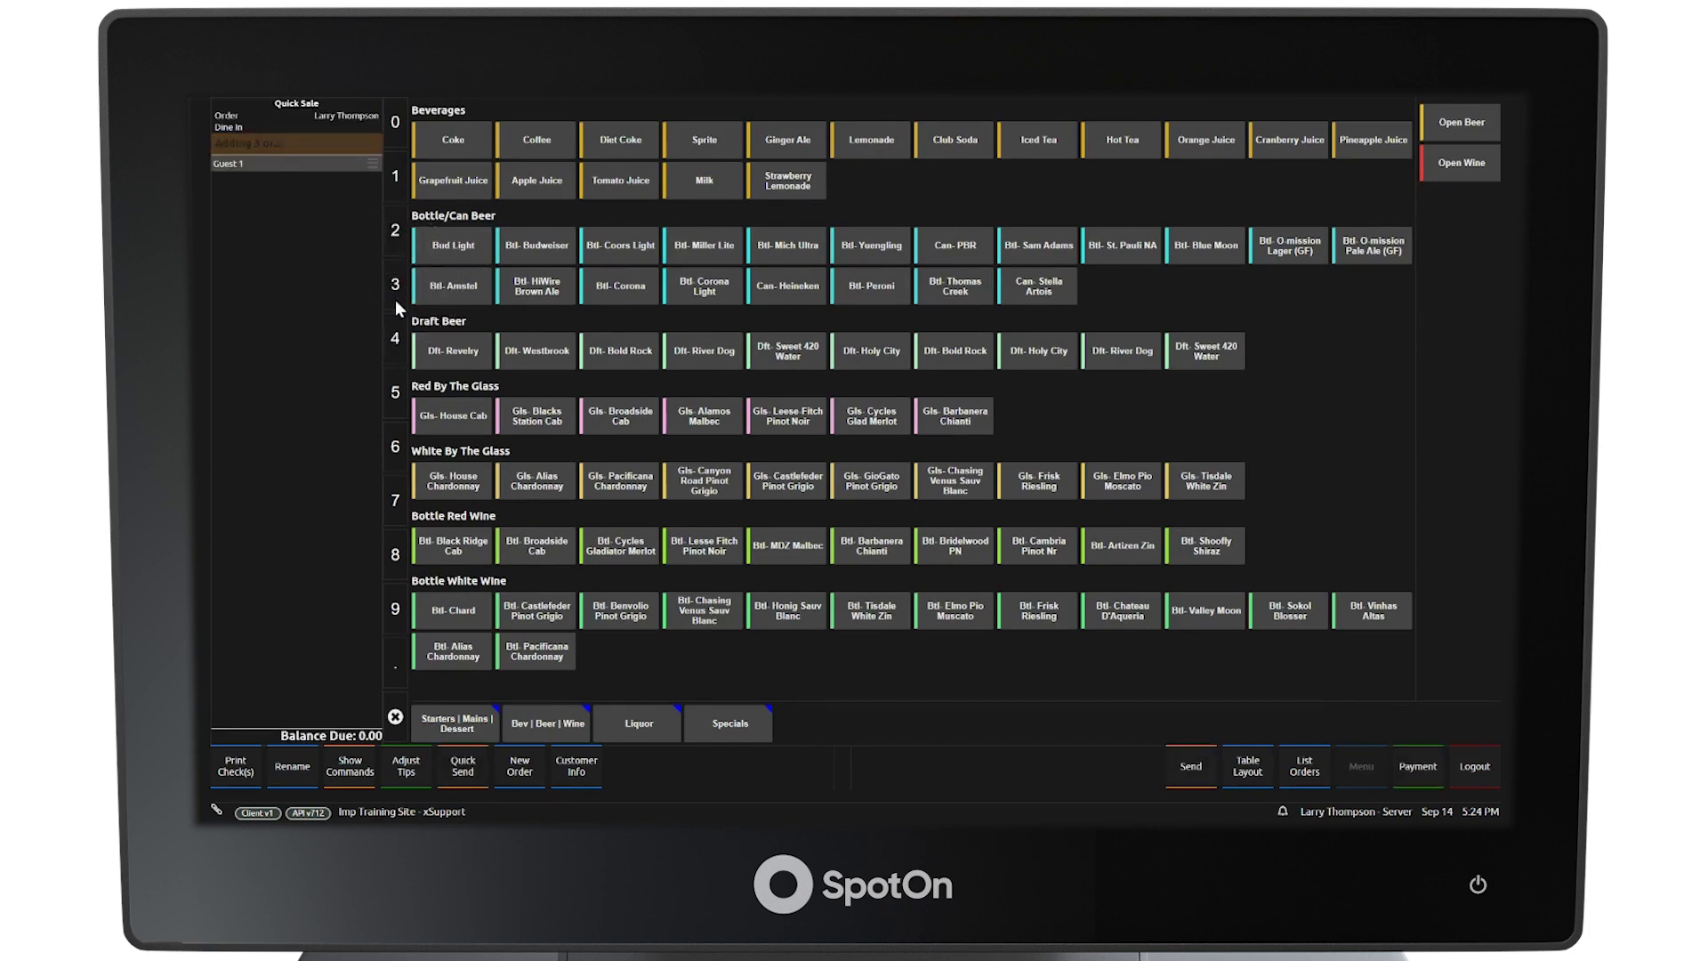
click(477, 242)
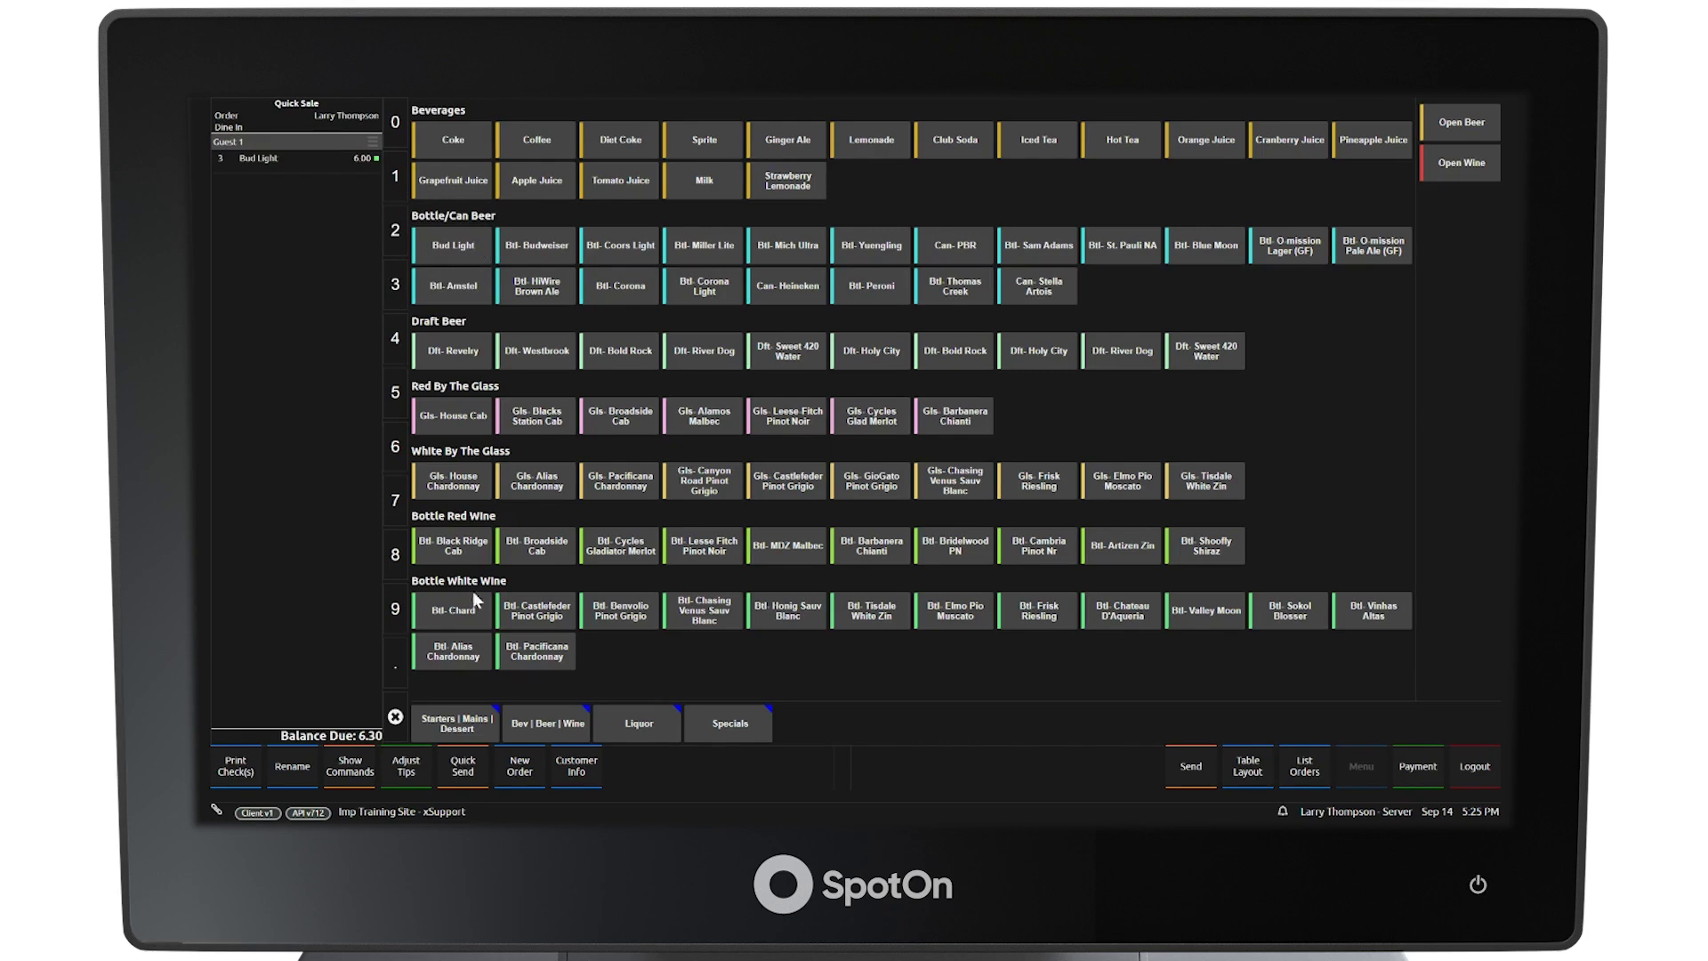
click(464, 770)
Step: Add Artichoke Spinach Dip with Pita and send the 11.55 order
click(458, 728)
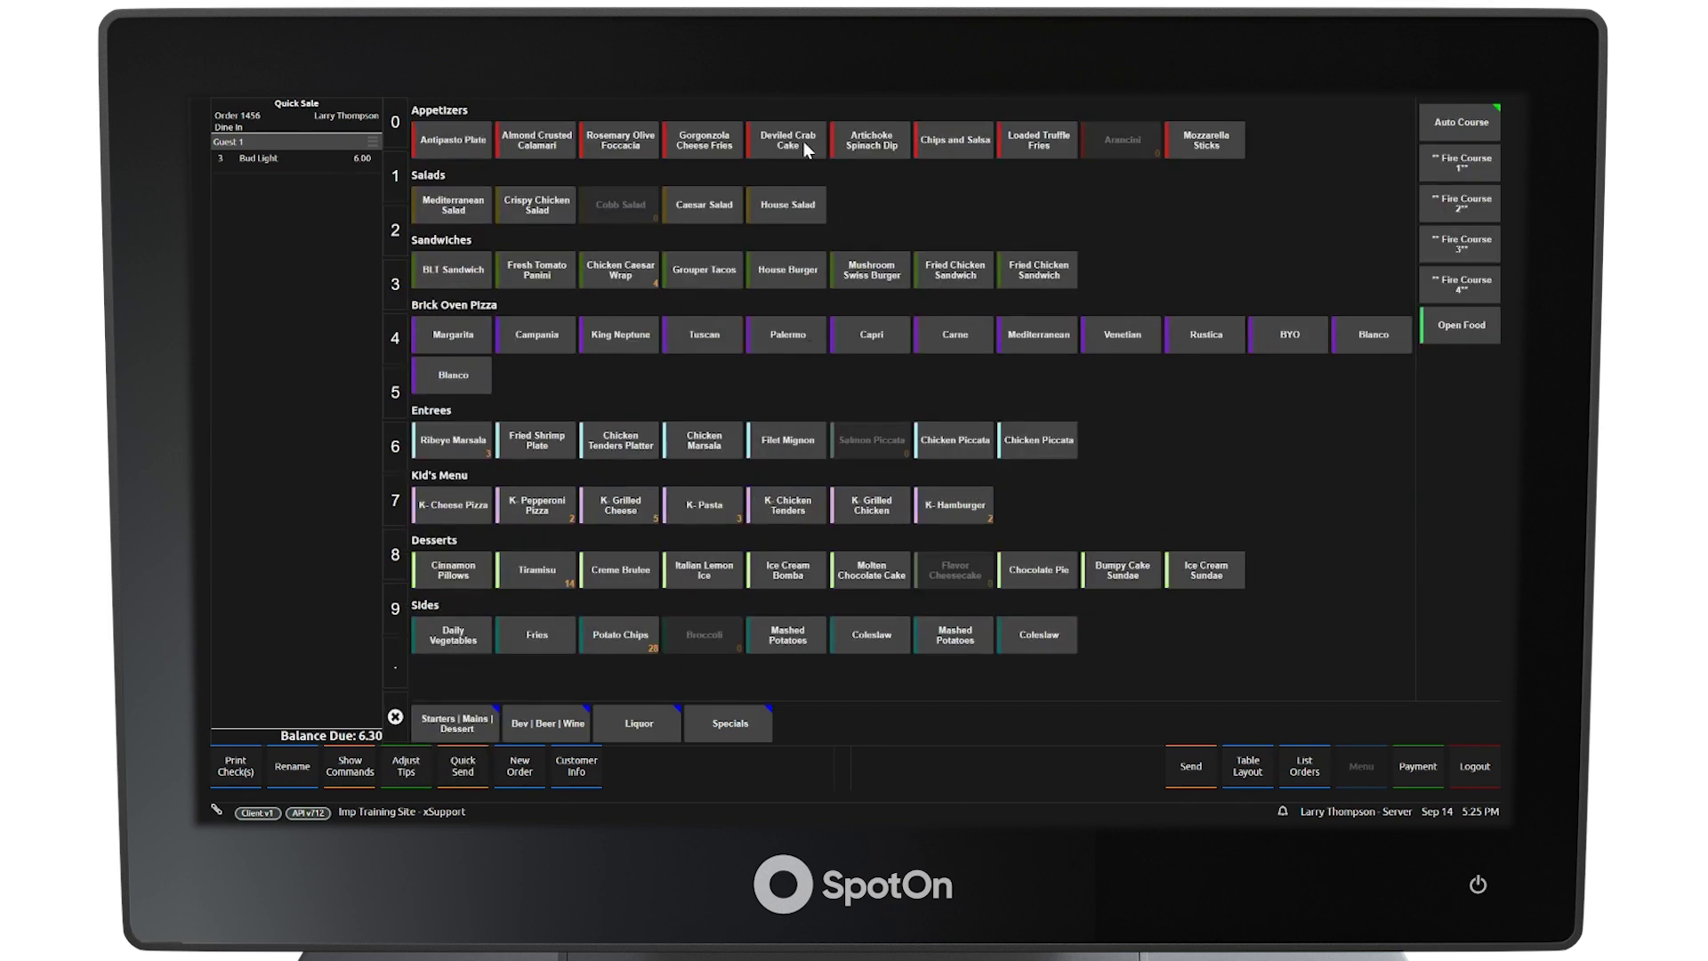
click(872, 139)
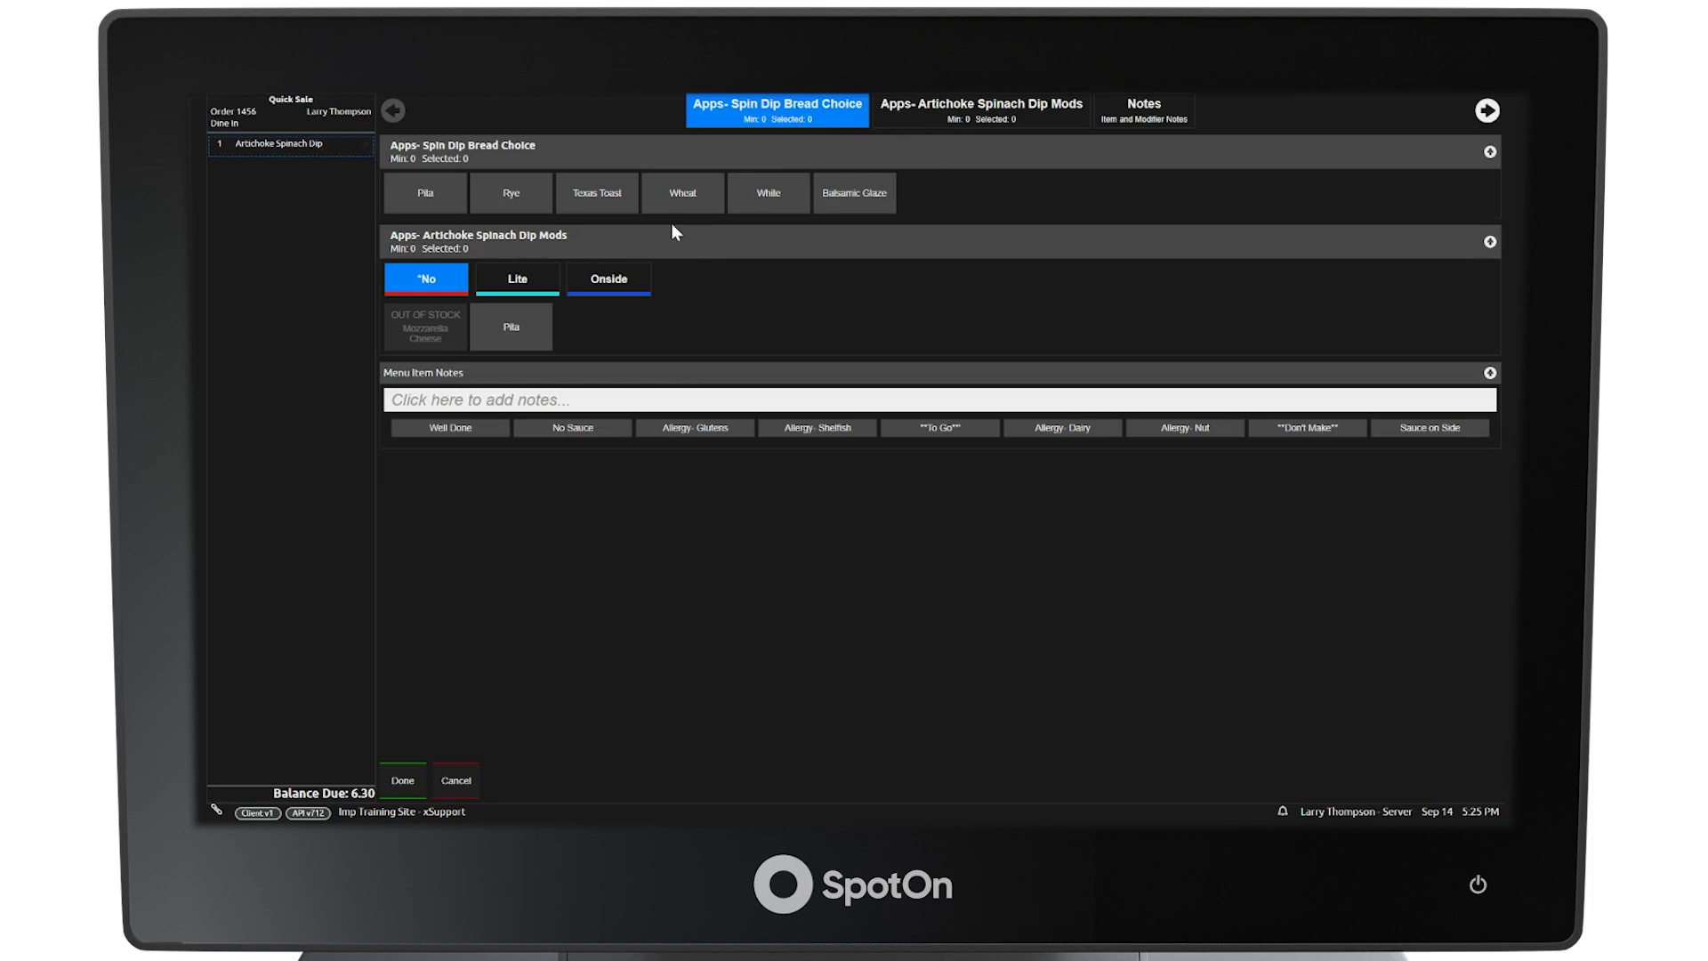
click(436, 195)
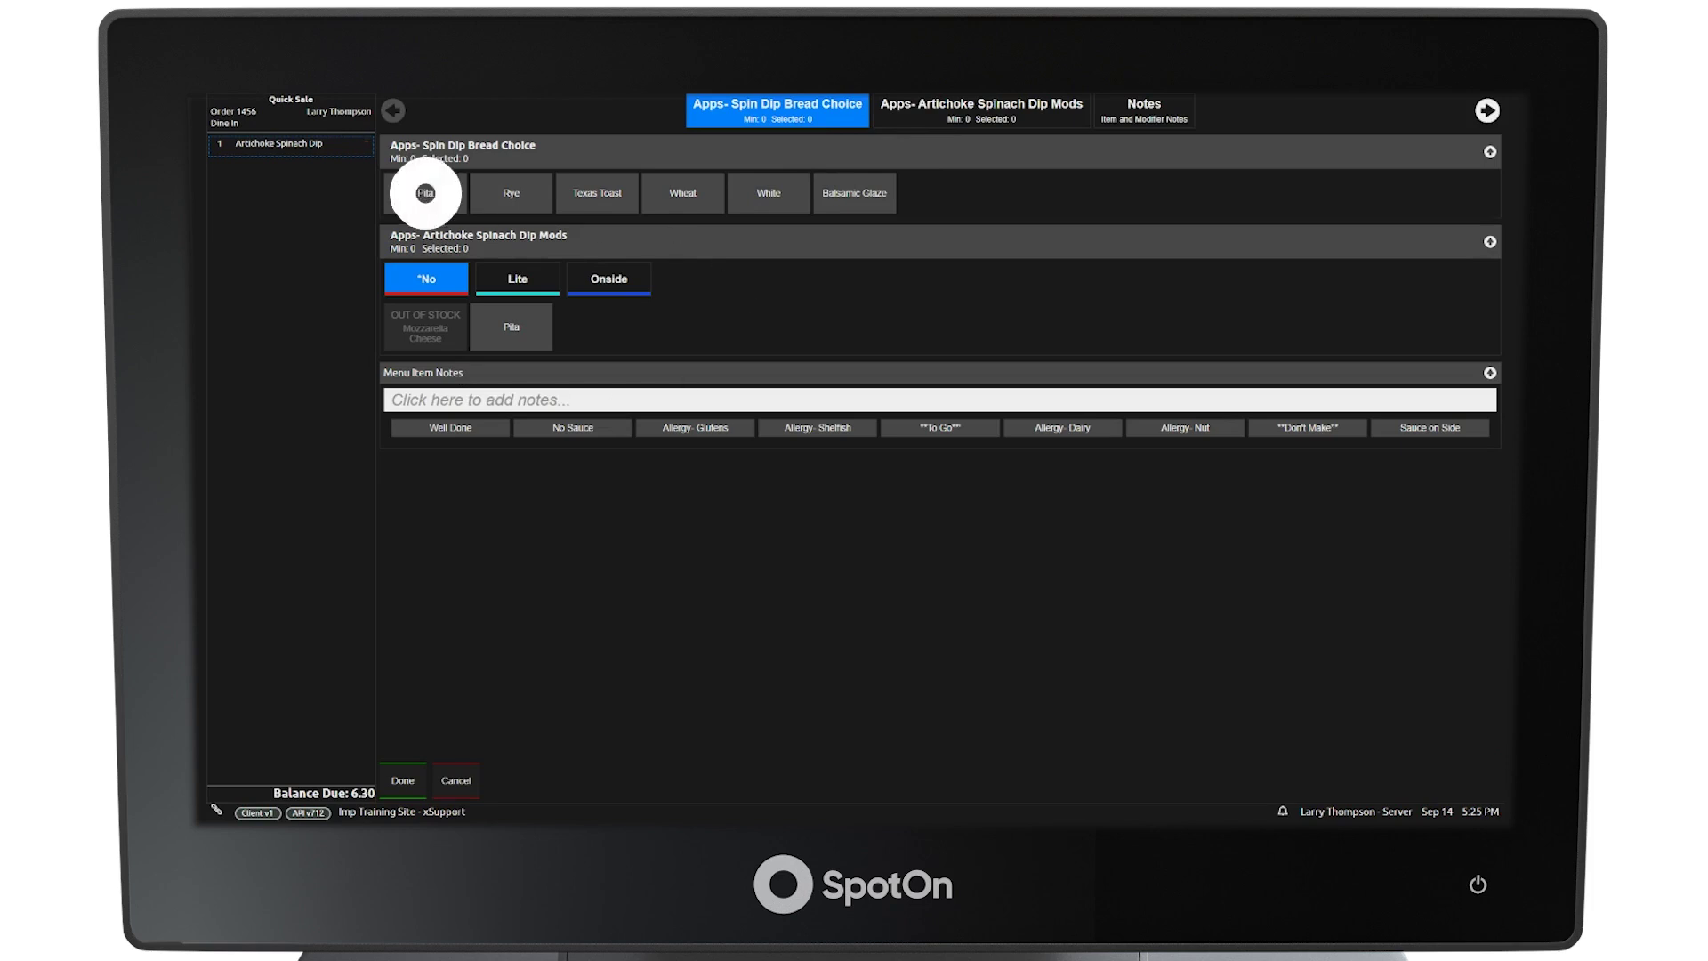
click(403, 781)
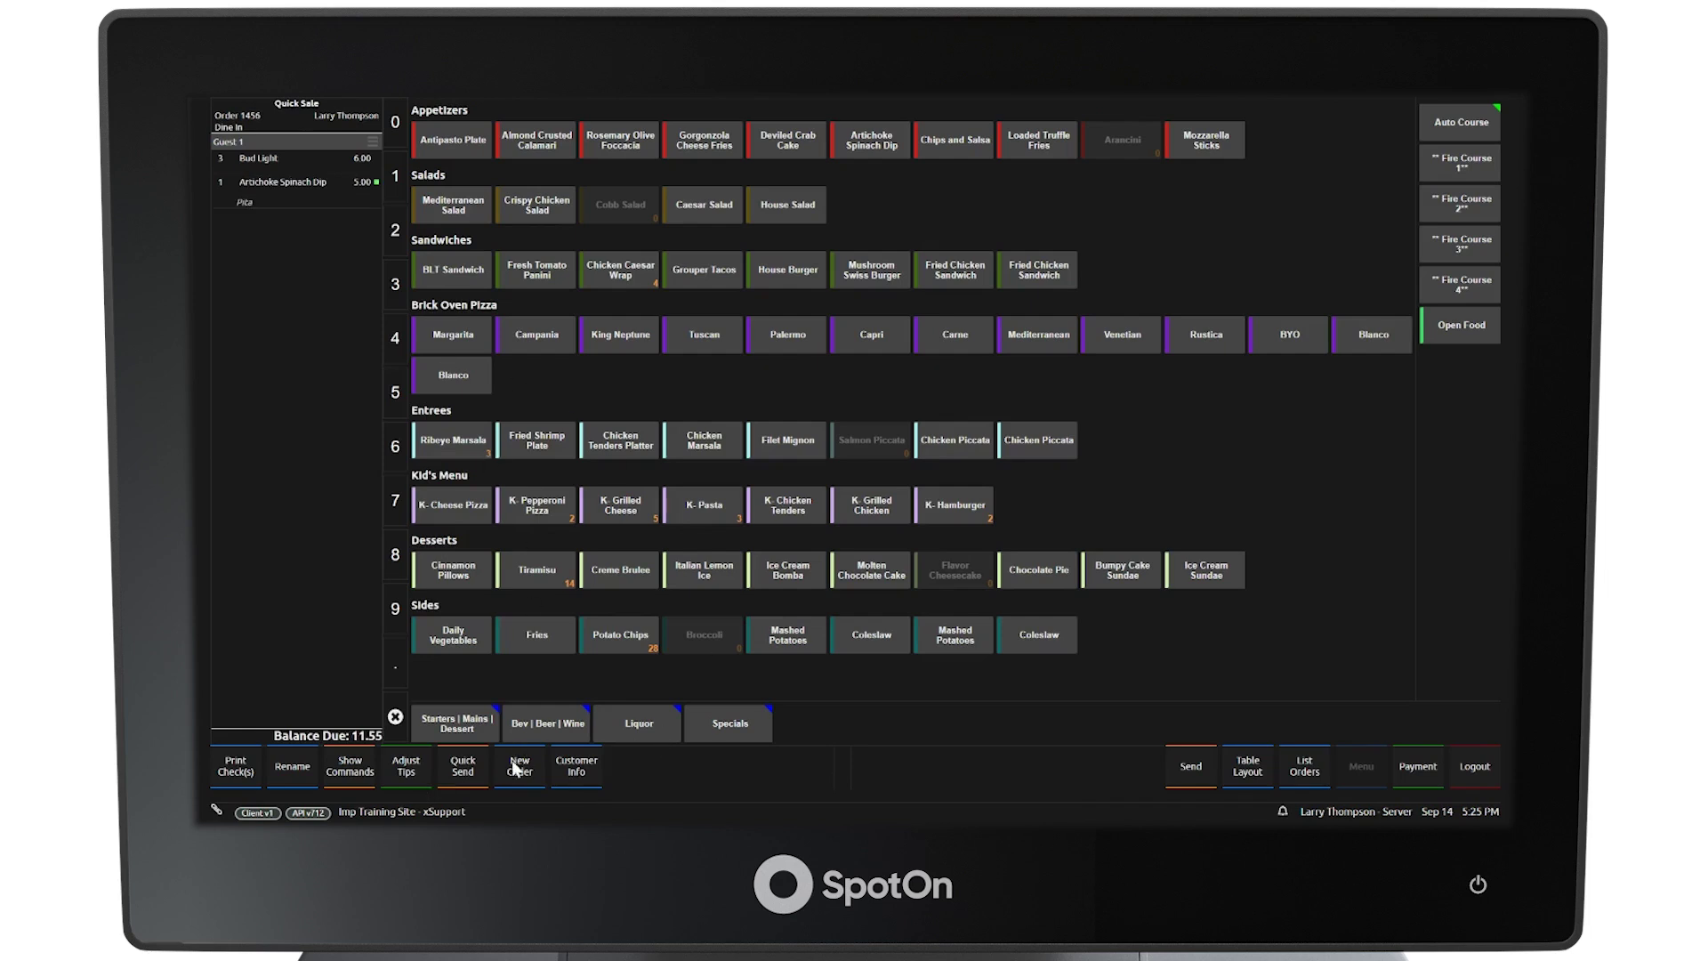
click(1193, 773)
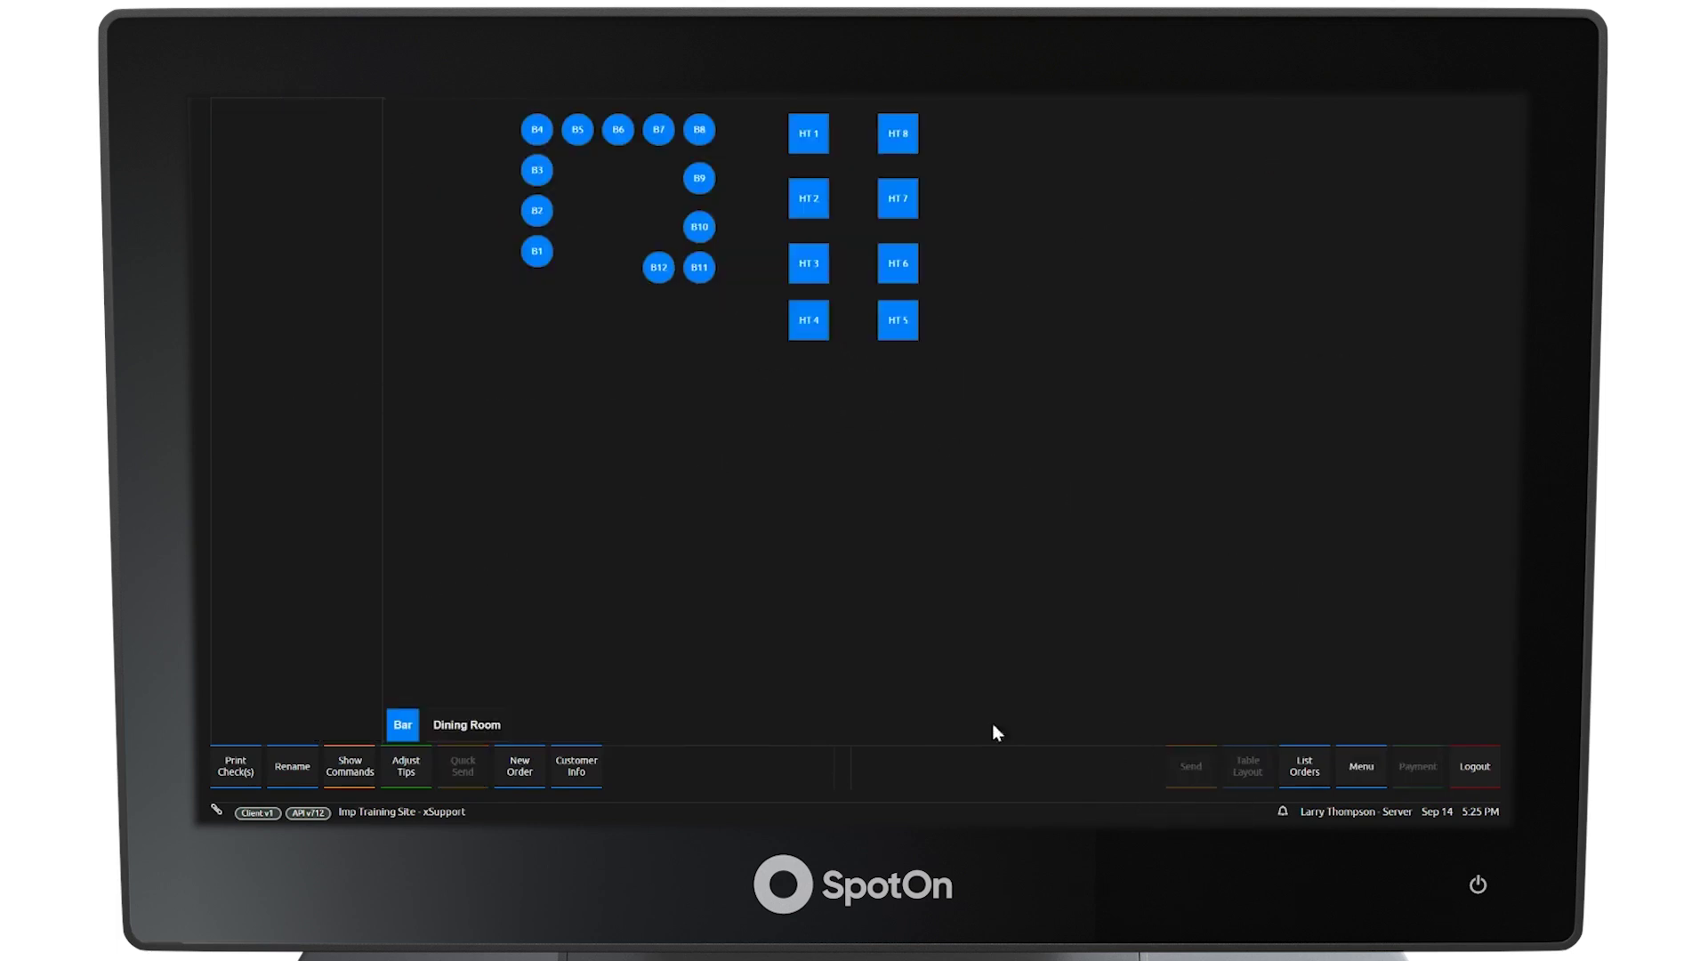
Step: Transfer the Quick Sale order and its tips to the manager, authorized by PIN
click(476, 732)
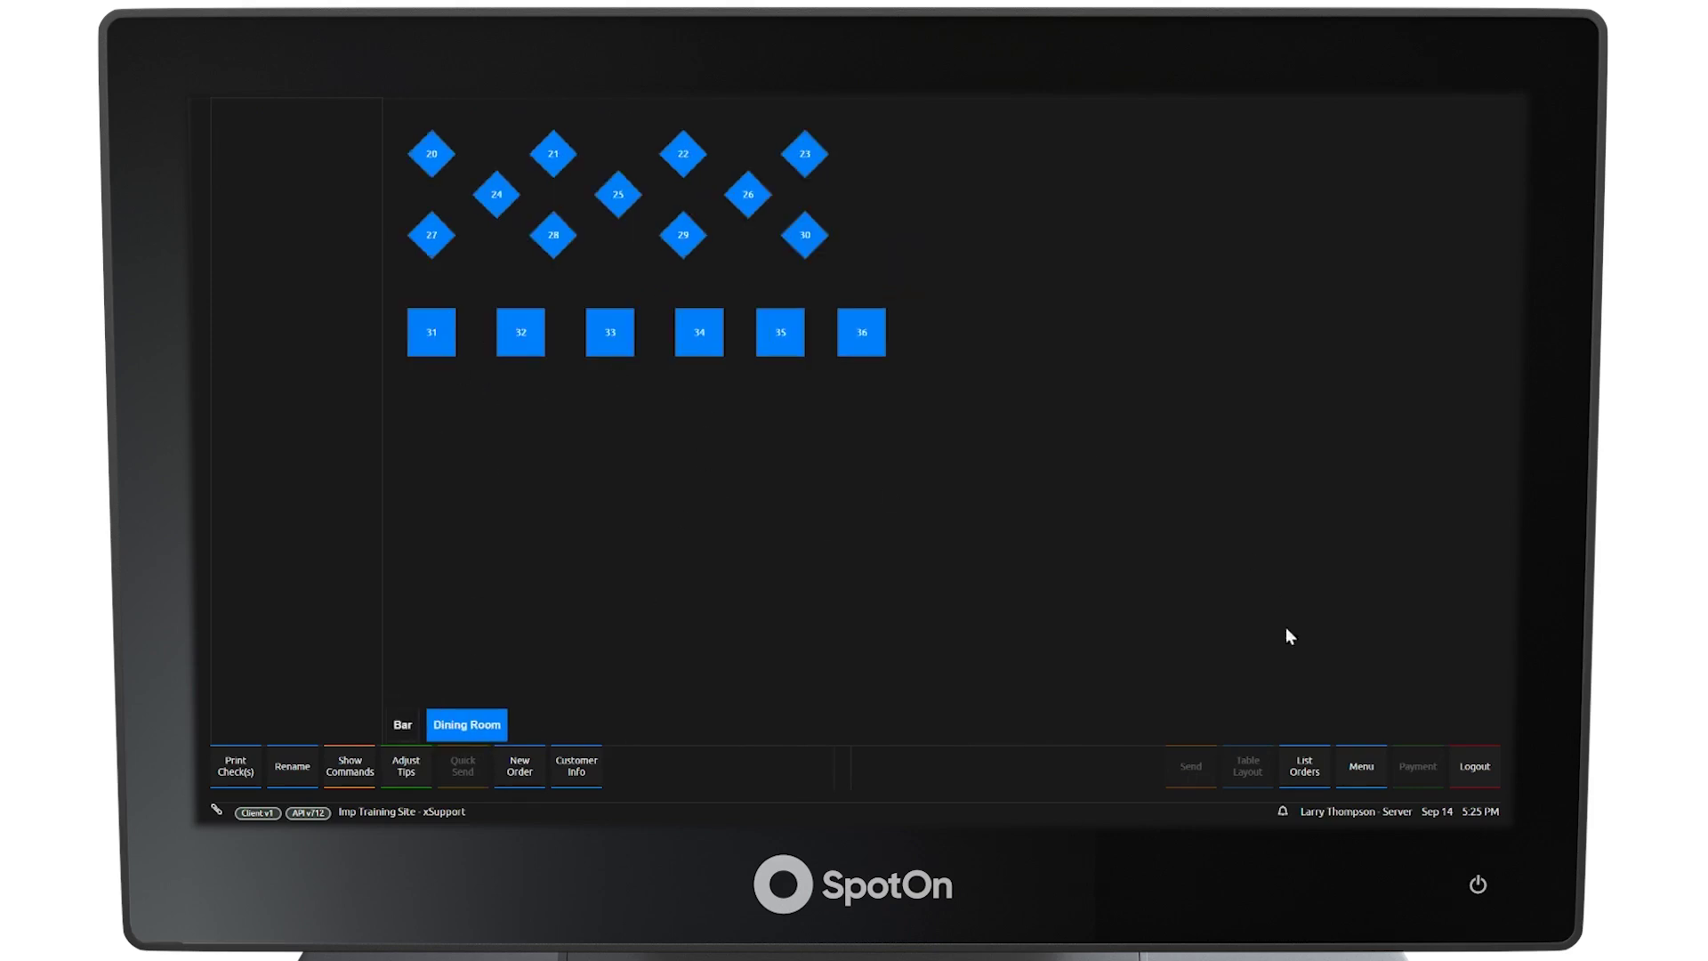
click(1315, 772)
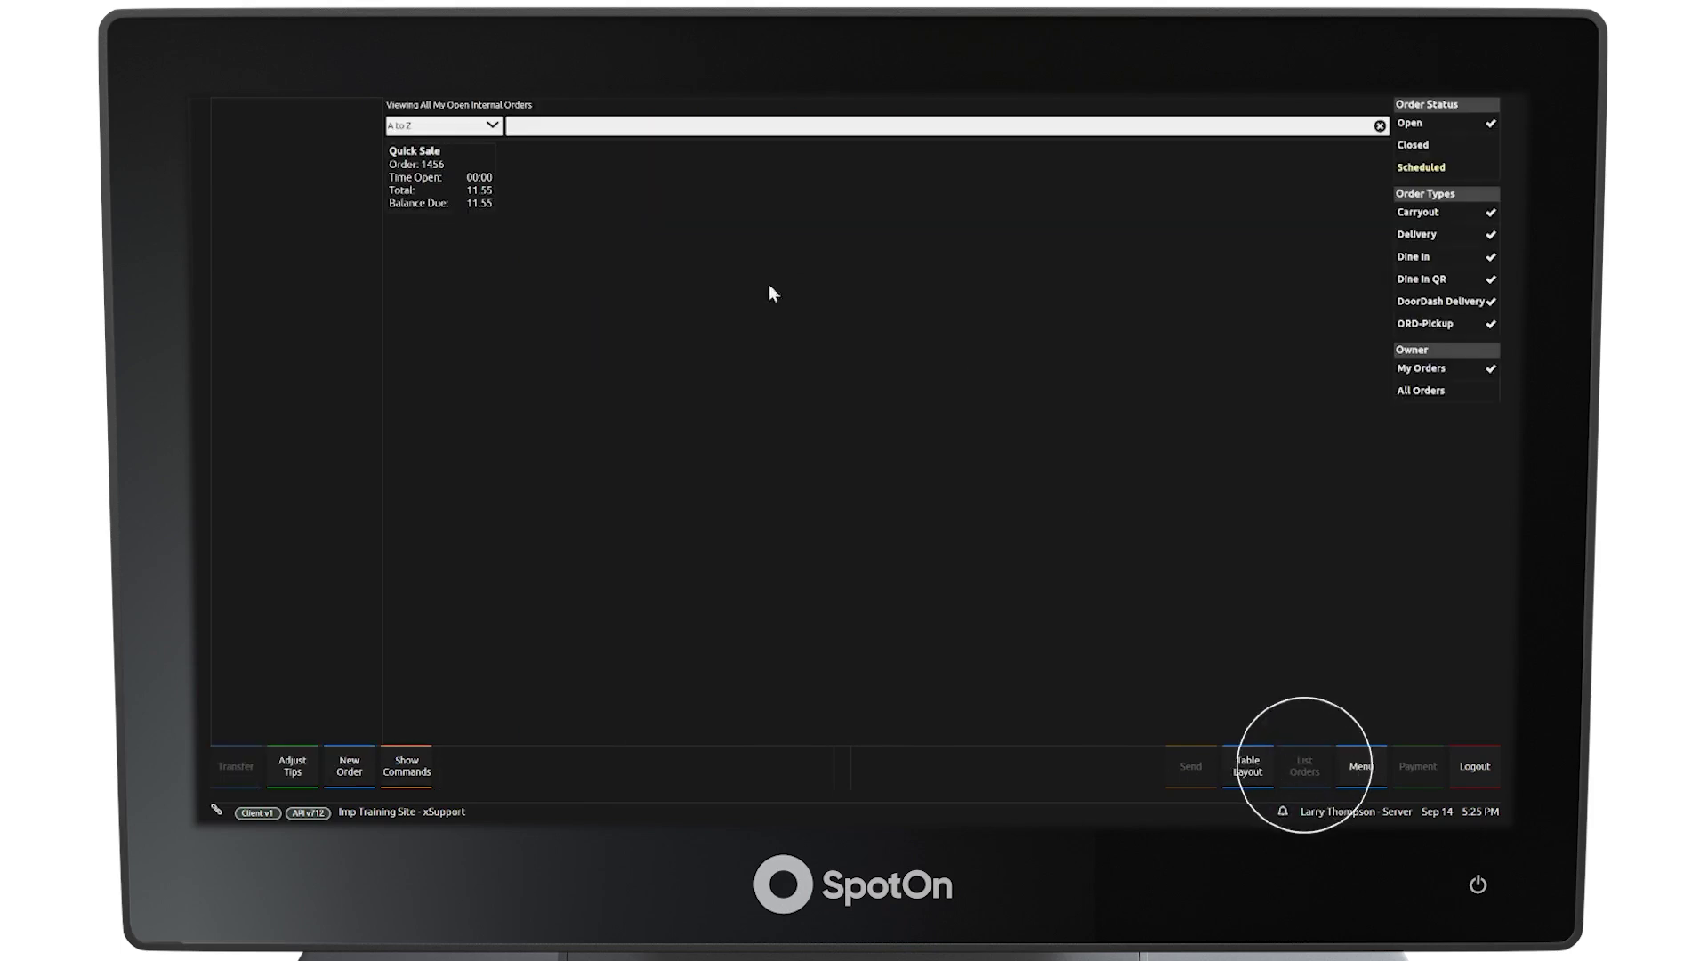
click(466, 192)
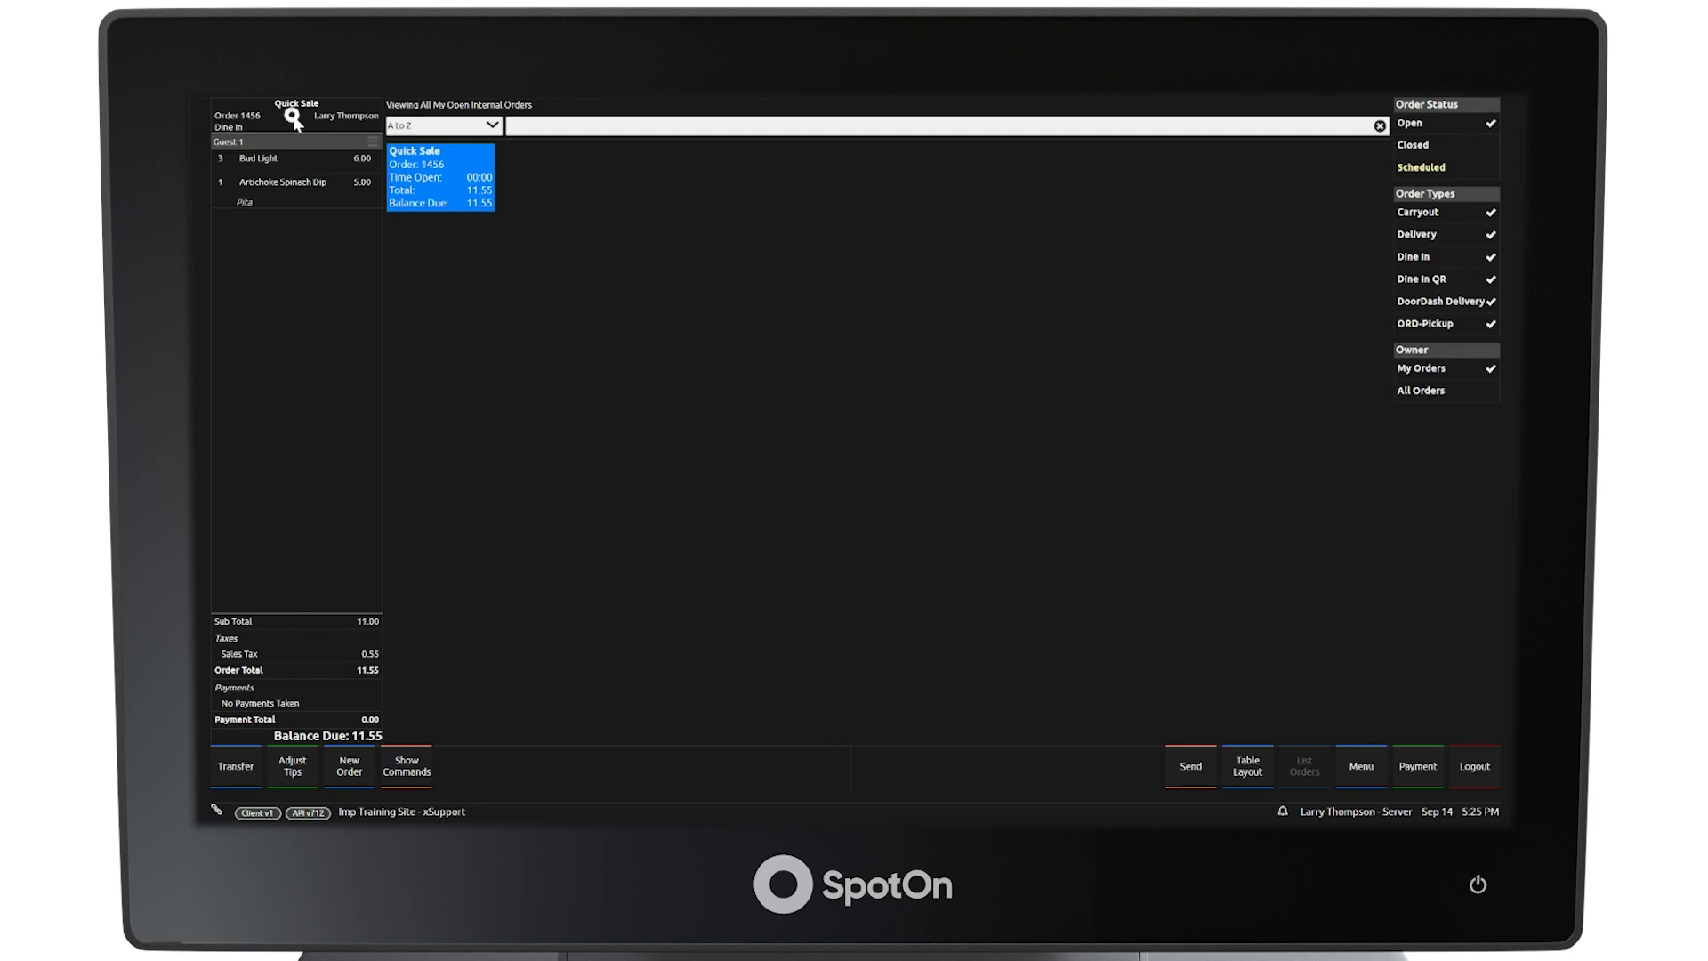
click(612, 119)
click(683, 300)
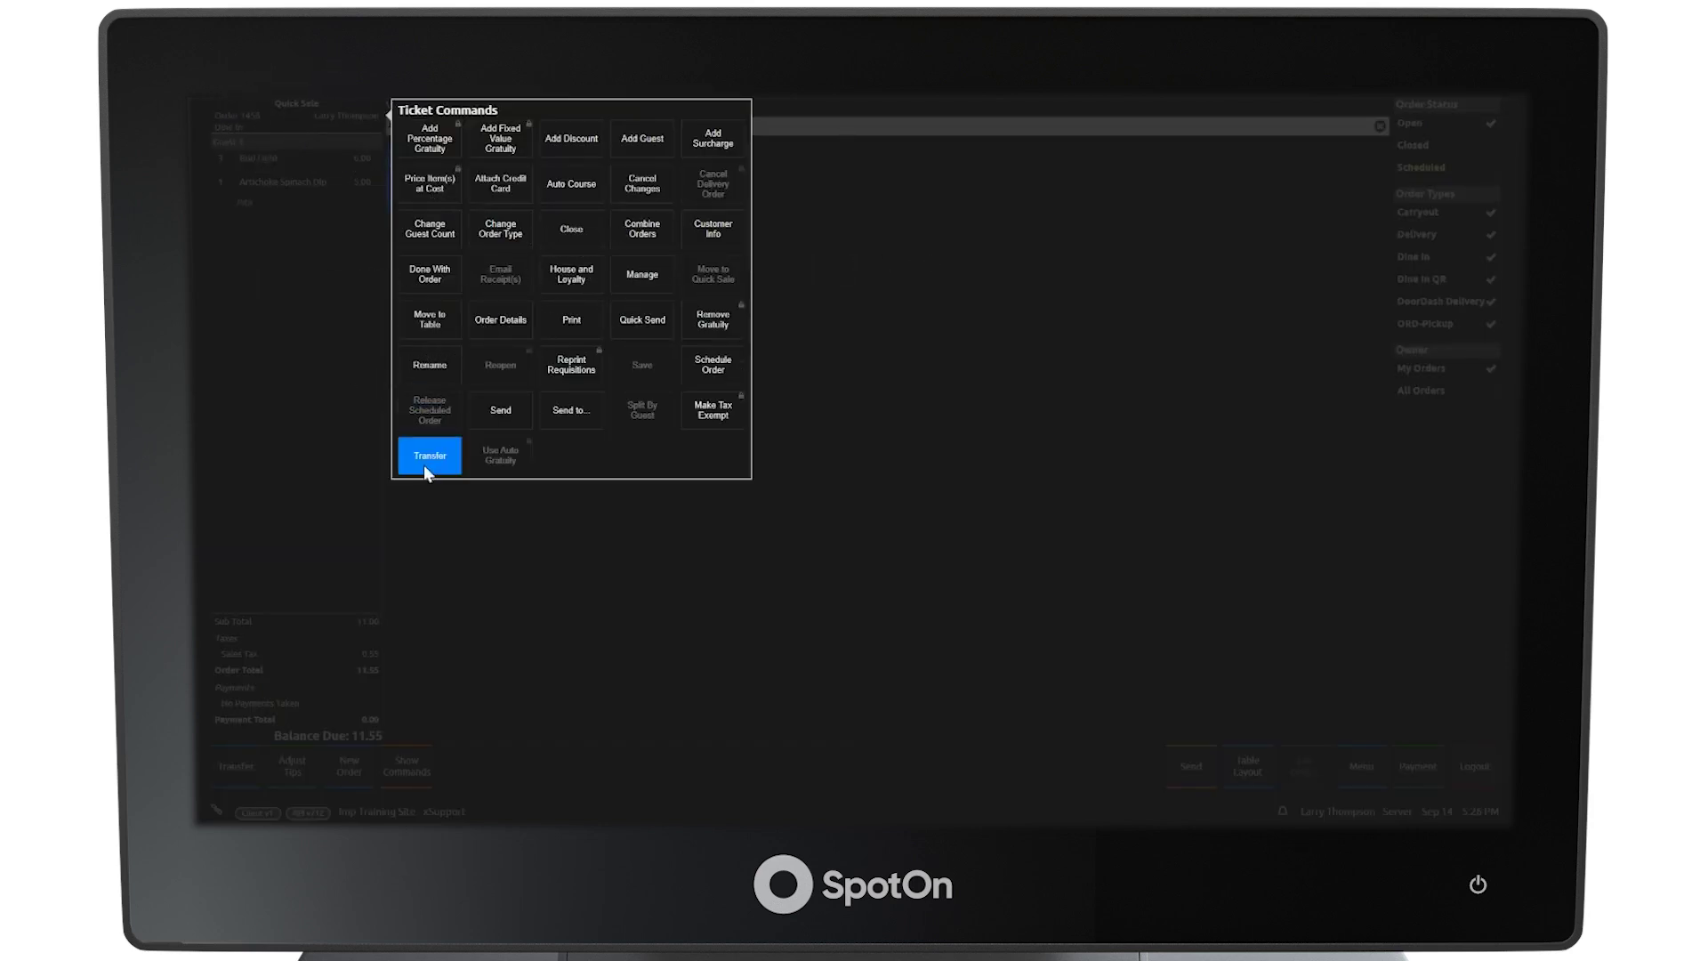
click(426, 457)
click(621, 443)
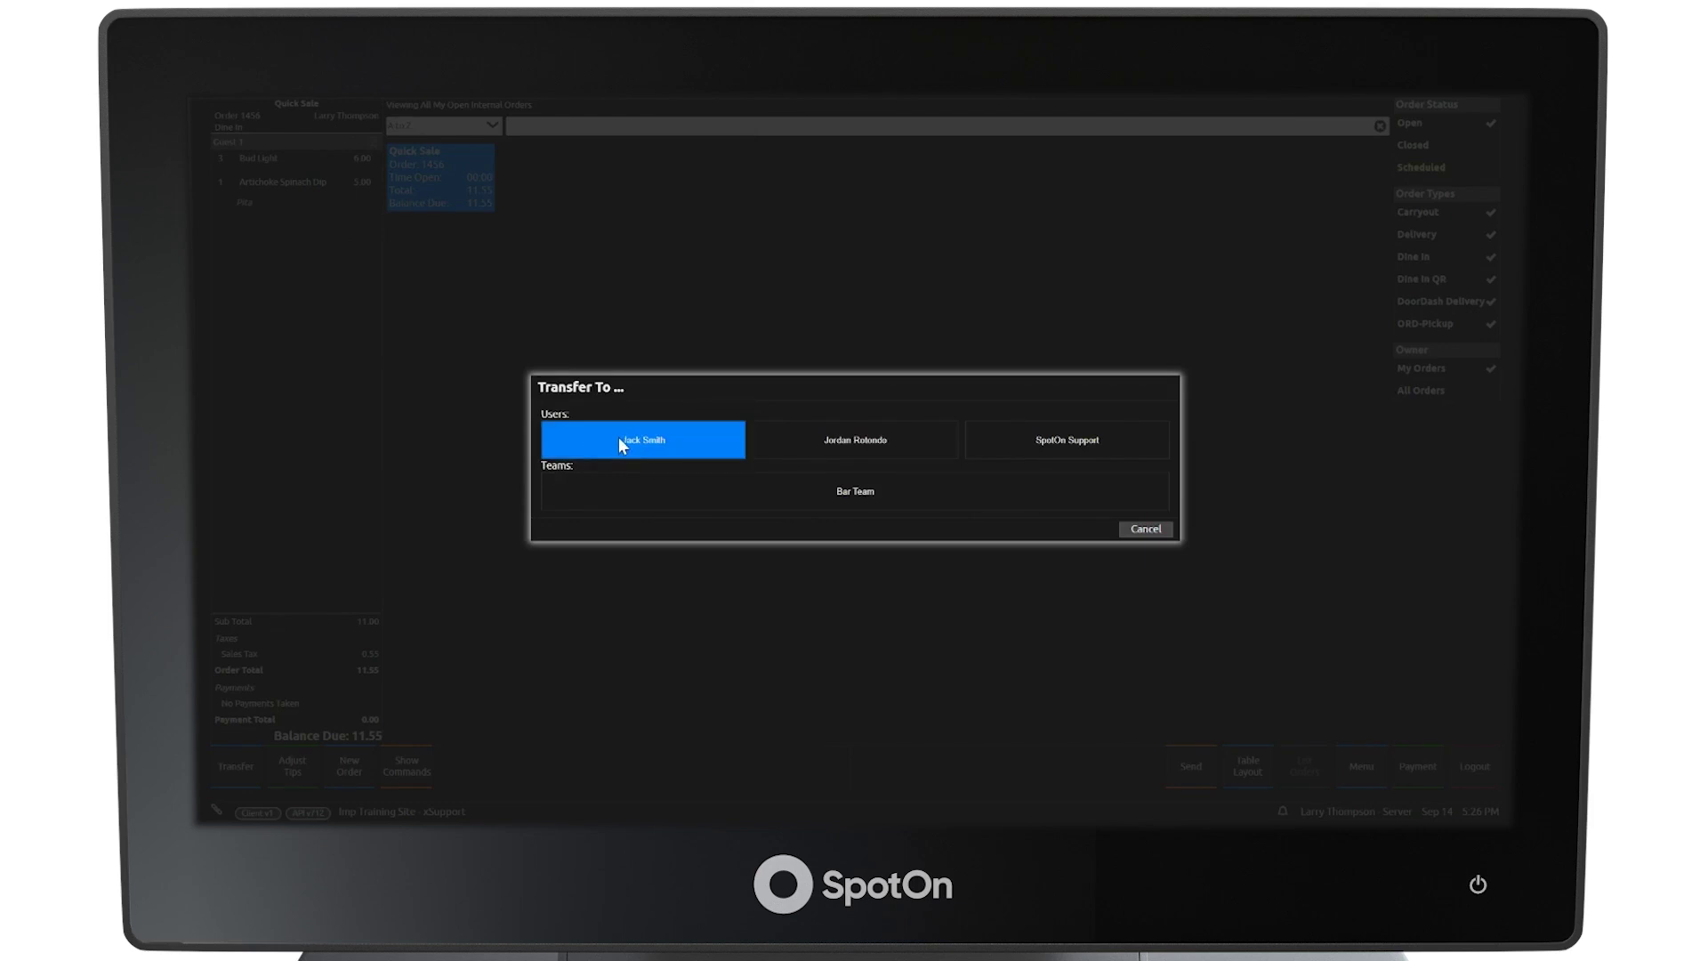
click(635, 446)
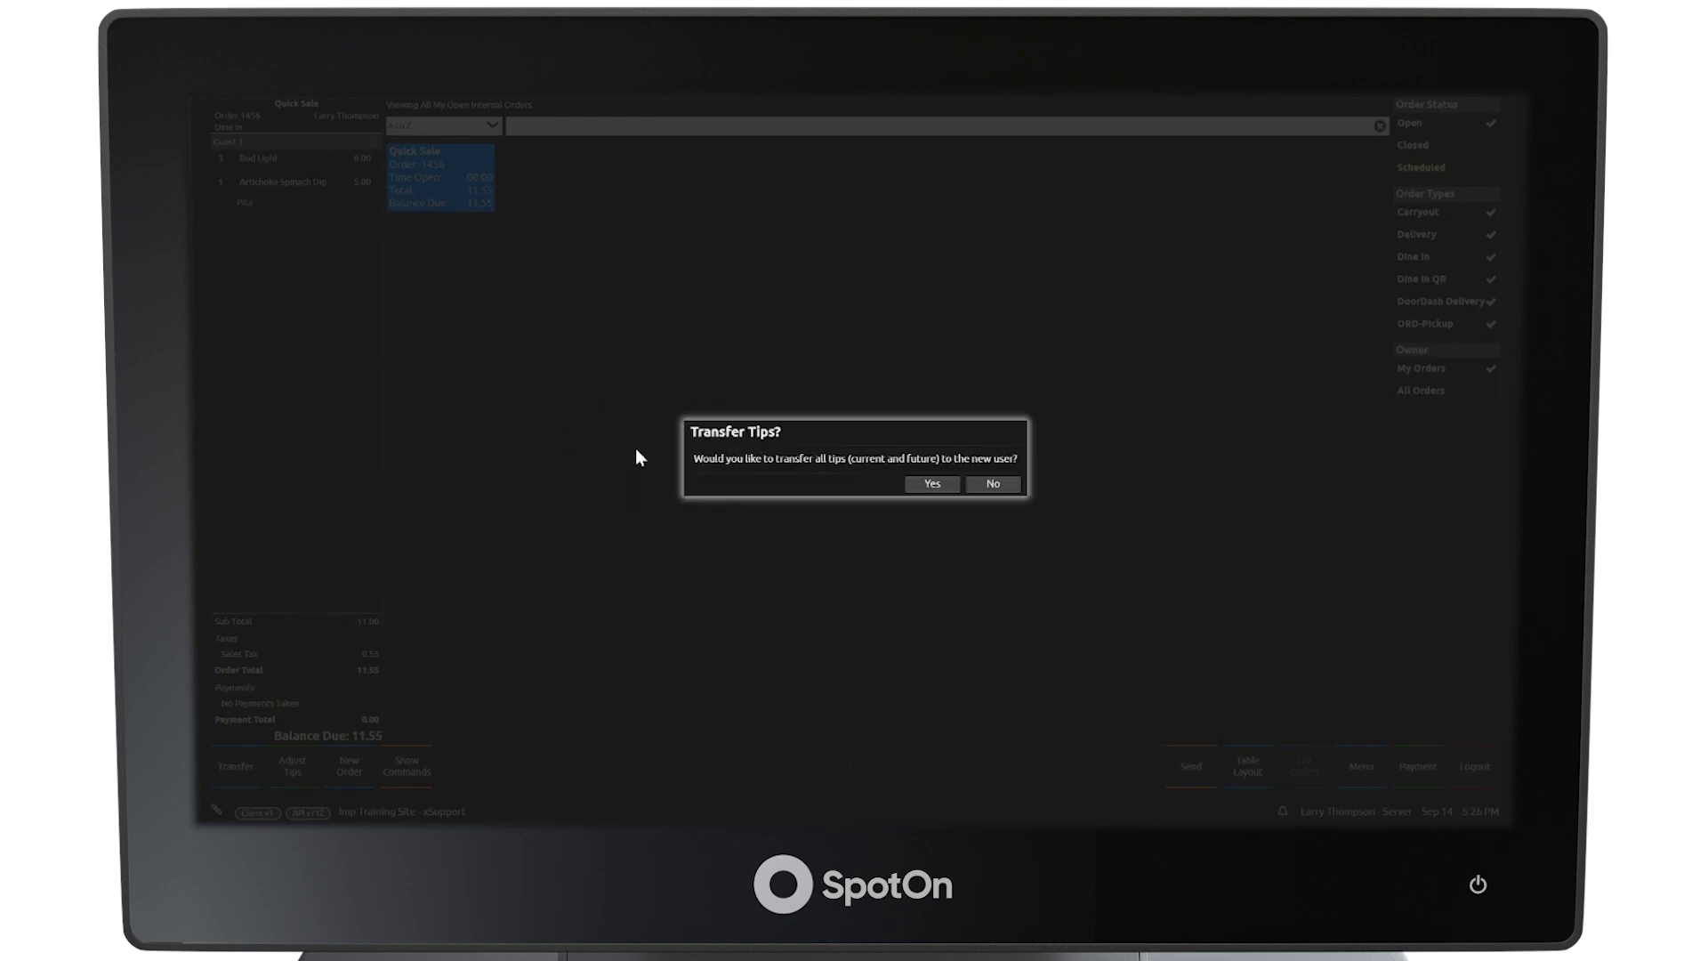
click(933, 485)
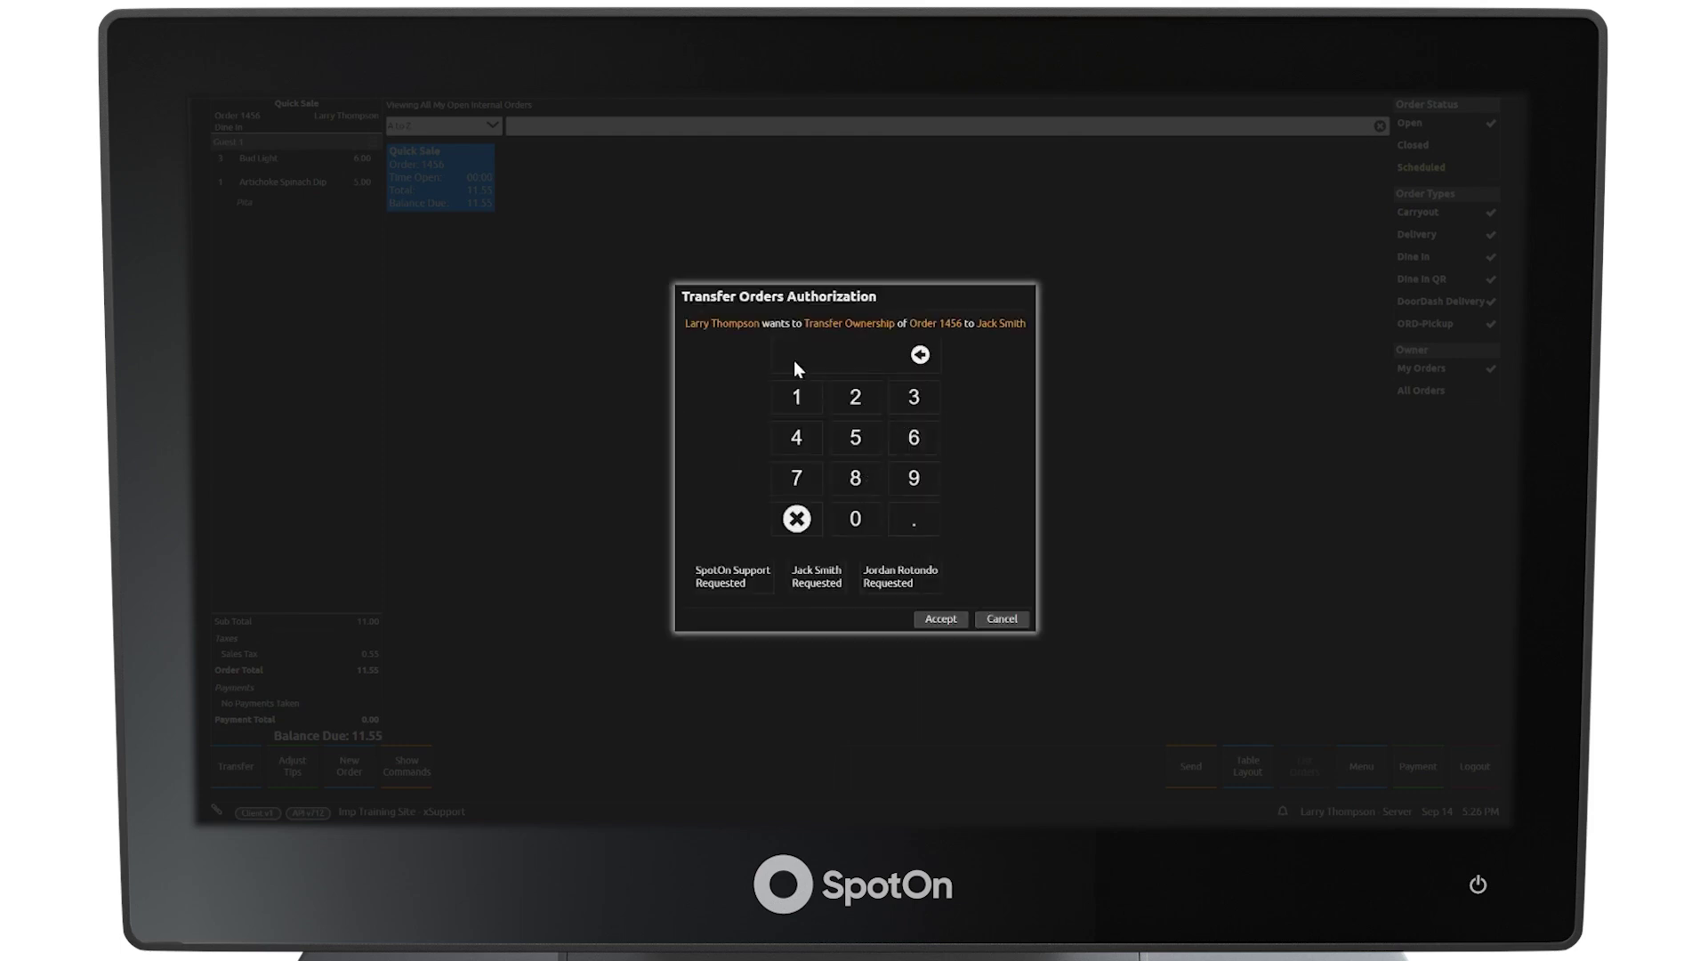
click(856, 438)
click(917, 442)
click(949, 622)
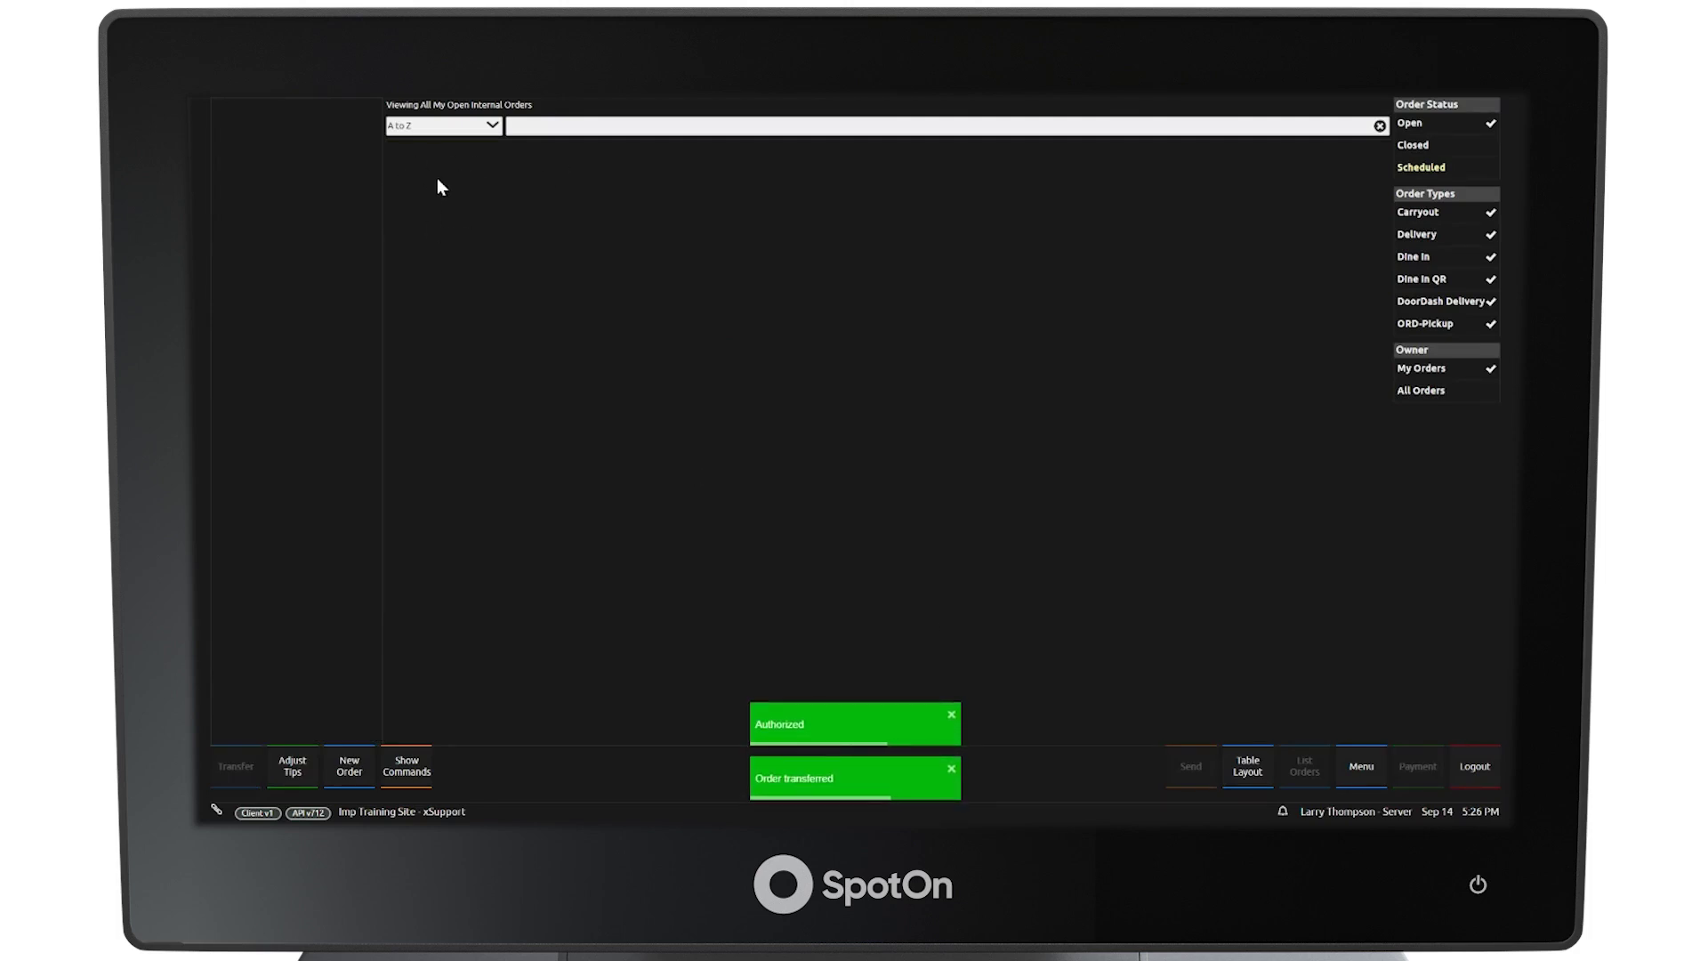
Step: Log out and sign back in with the manager's PIN
click(1429, 393)
click(1494, 779)
click(820, 264)
click(855, 303)
click(886, 304)
click(900, 386)
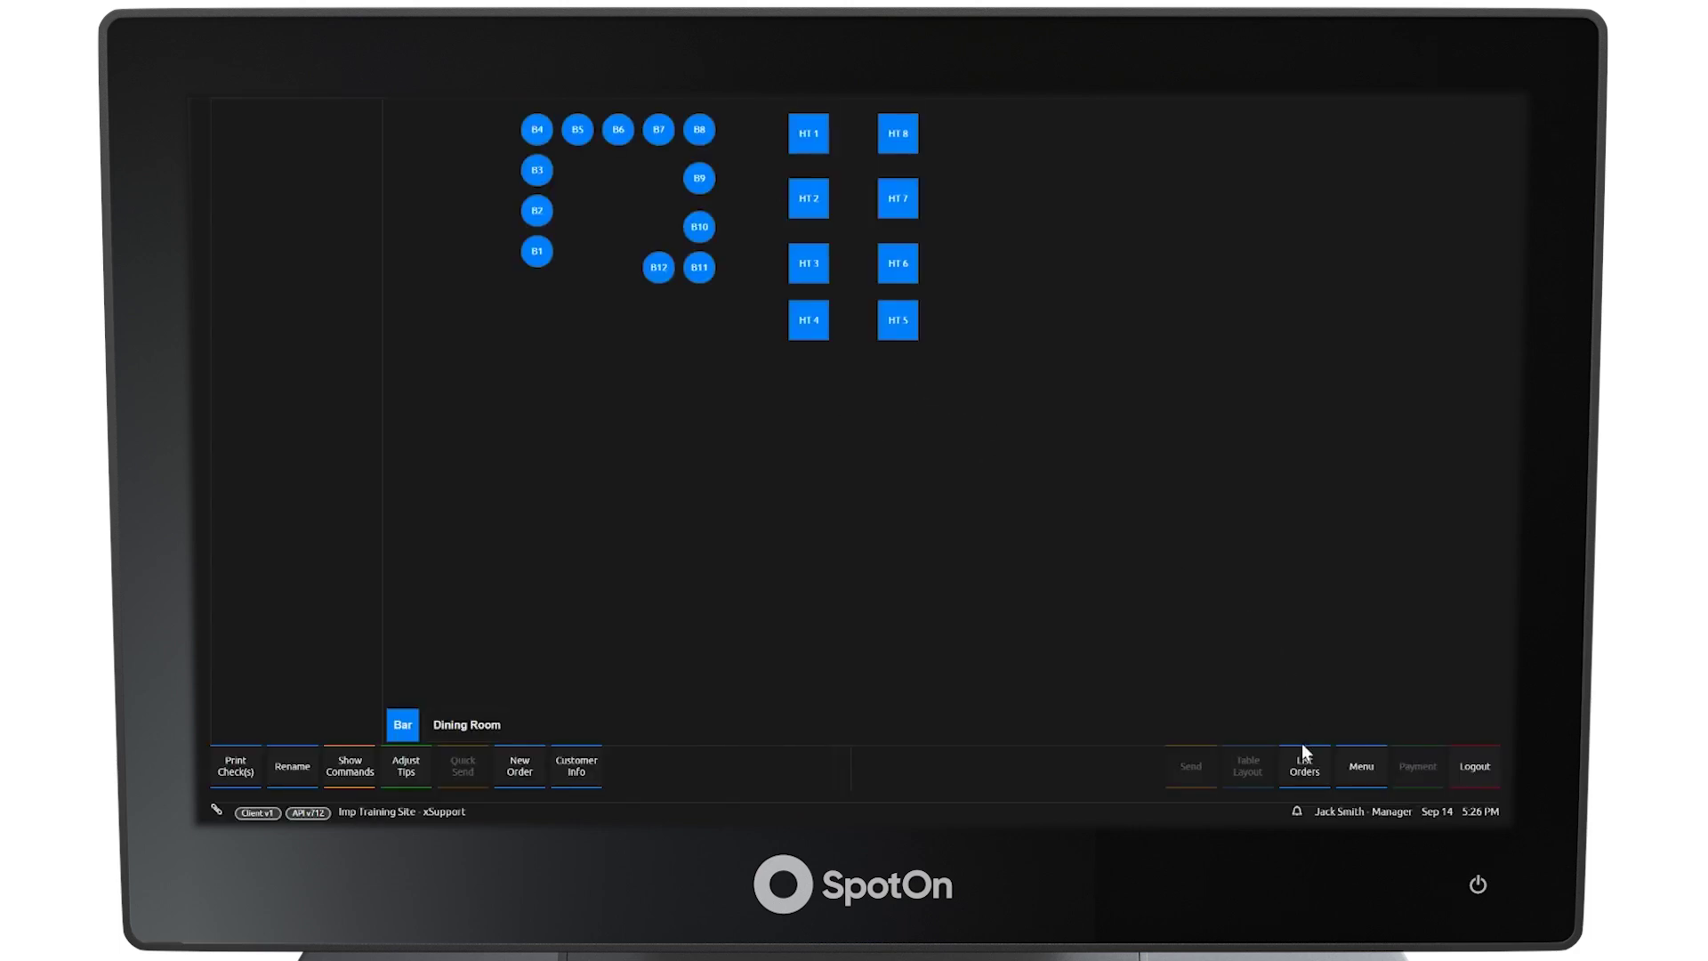
Step: Move Quick Sale order 1456 to Table 24 as Dine In
click(1308, 763)
click(443, 174)
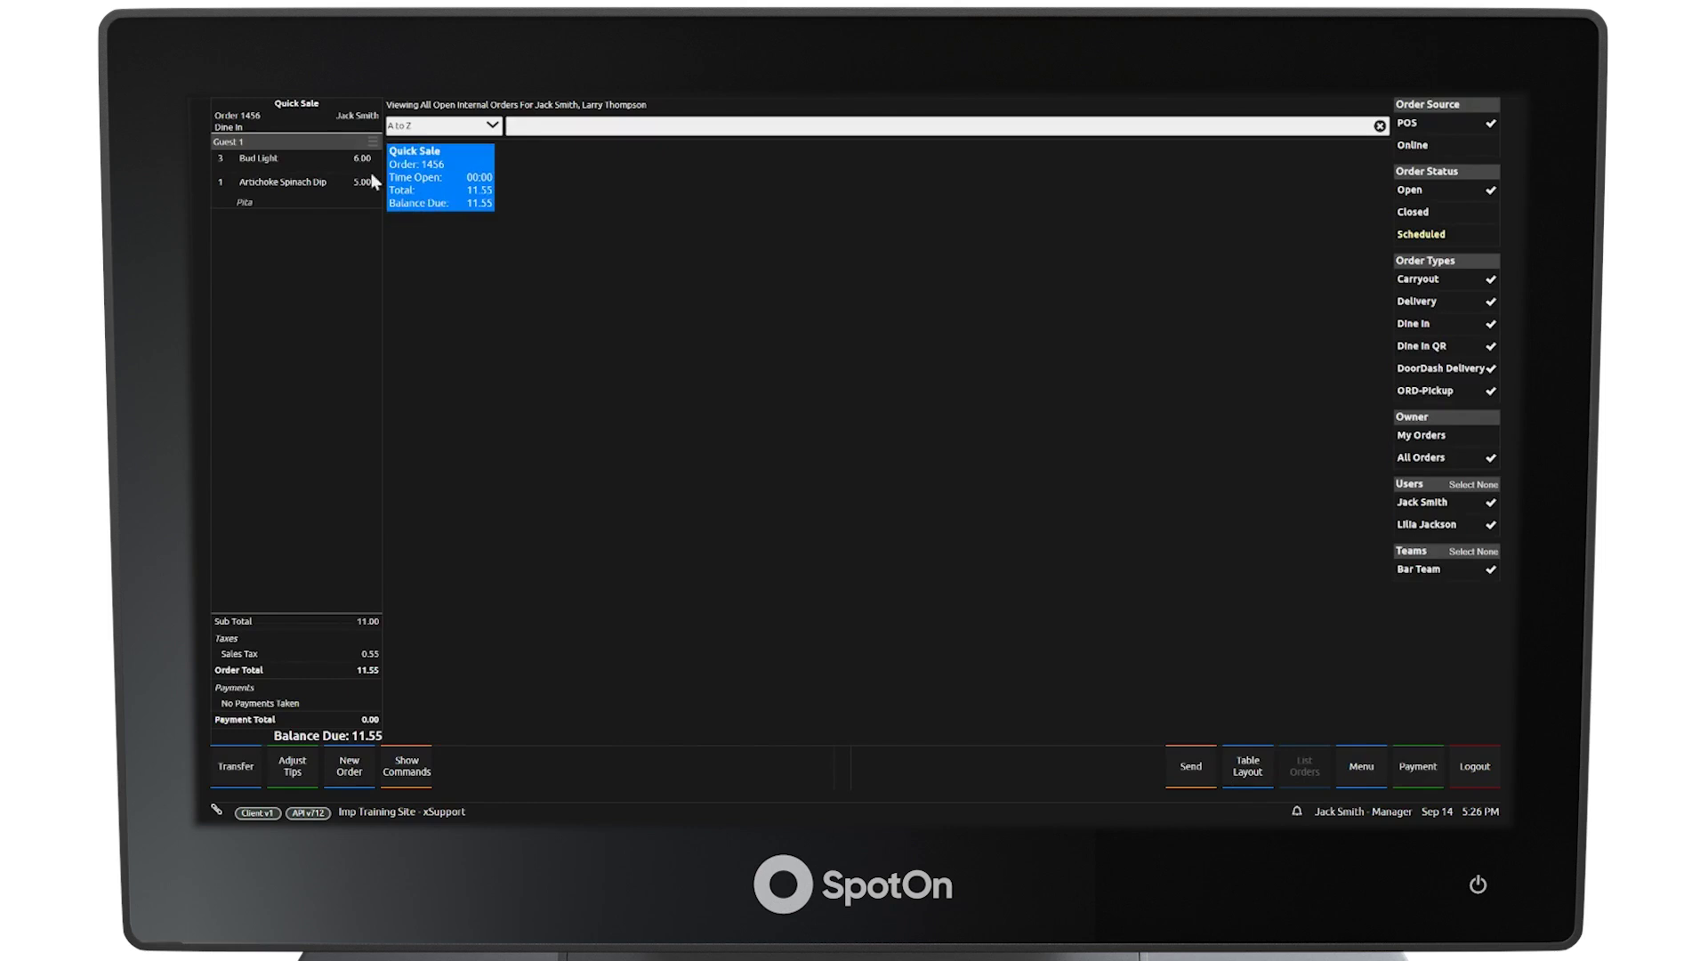
click(296, 125)
click(418, 320)
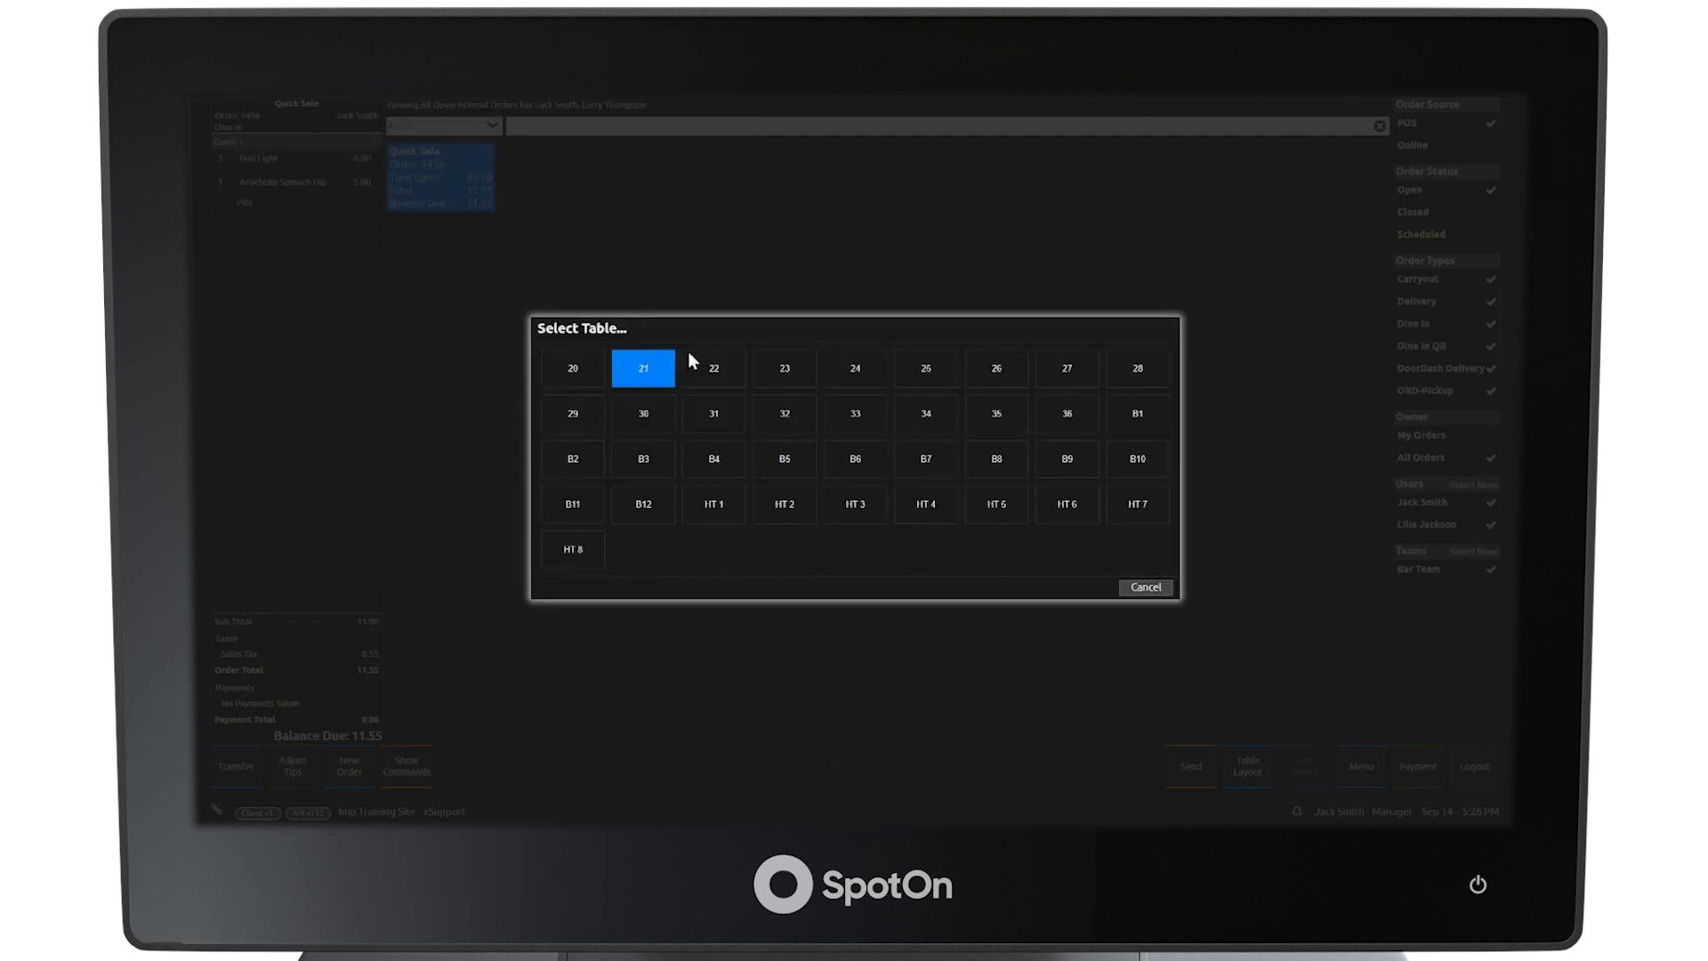
click(855, 367)
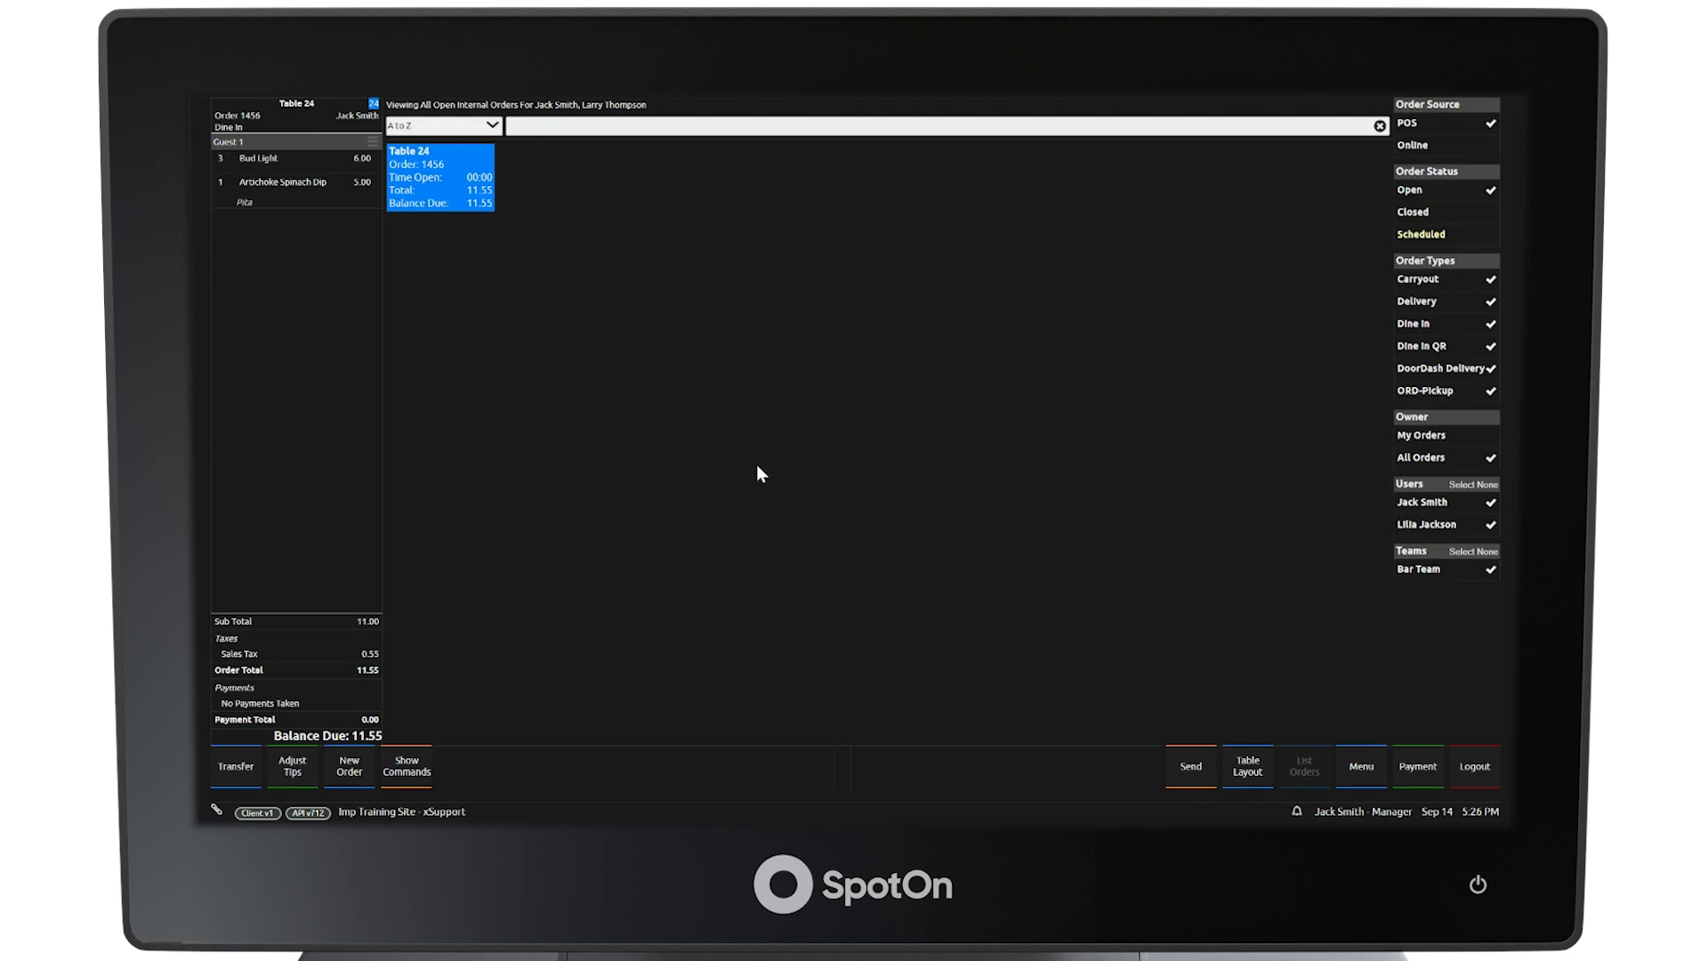
Step: Add a BLT Sandwich with lite tomato and a Daily Vegetables side
click(1361, 766)
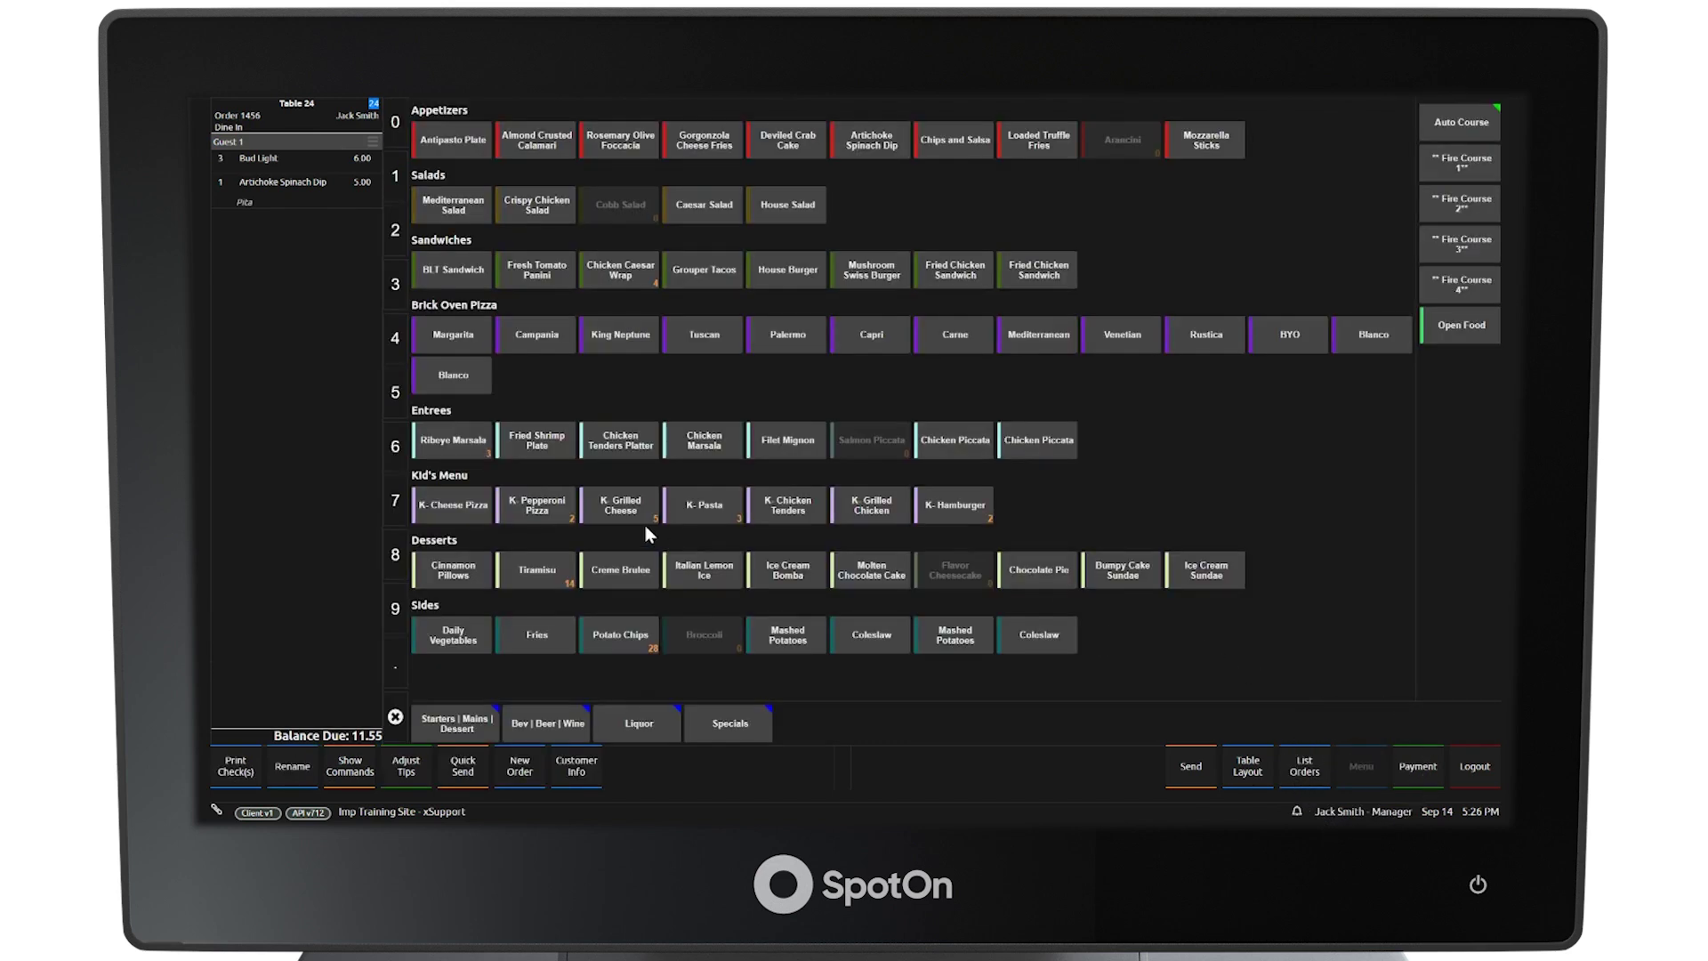
click(453, 270)
click(520, 190)
click(683, 233)
click(403, 781)
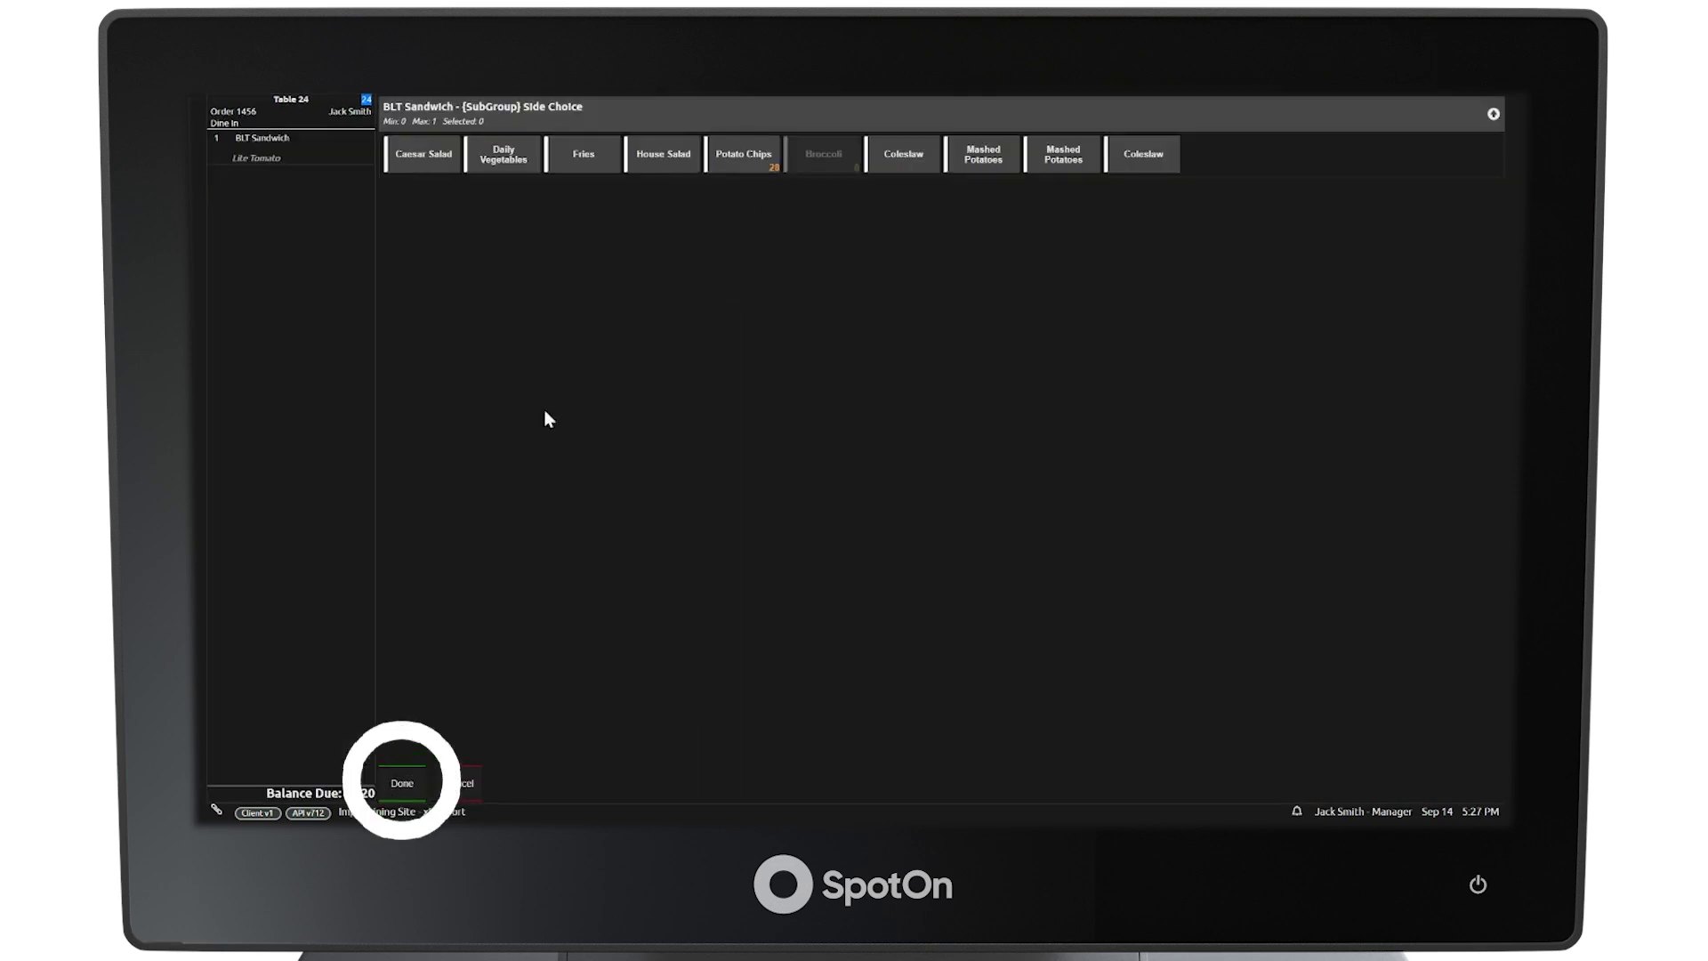
click(503, 154)
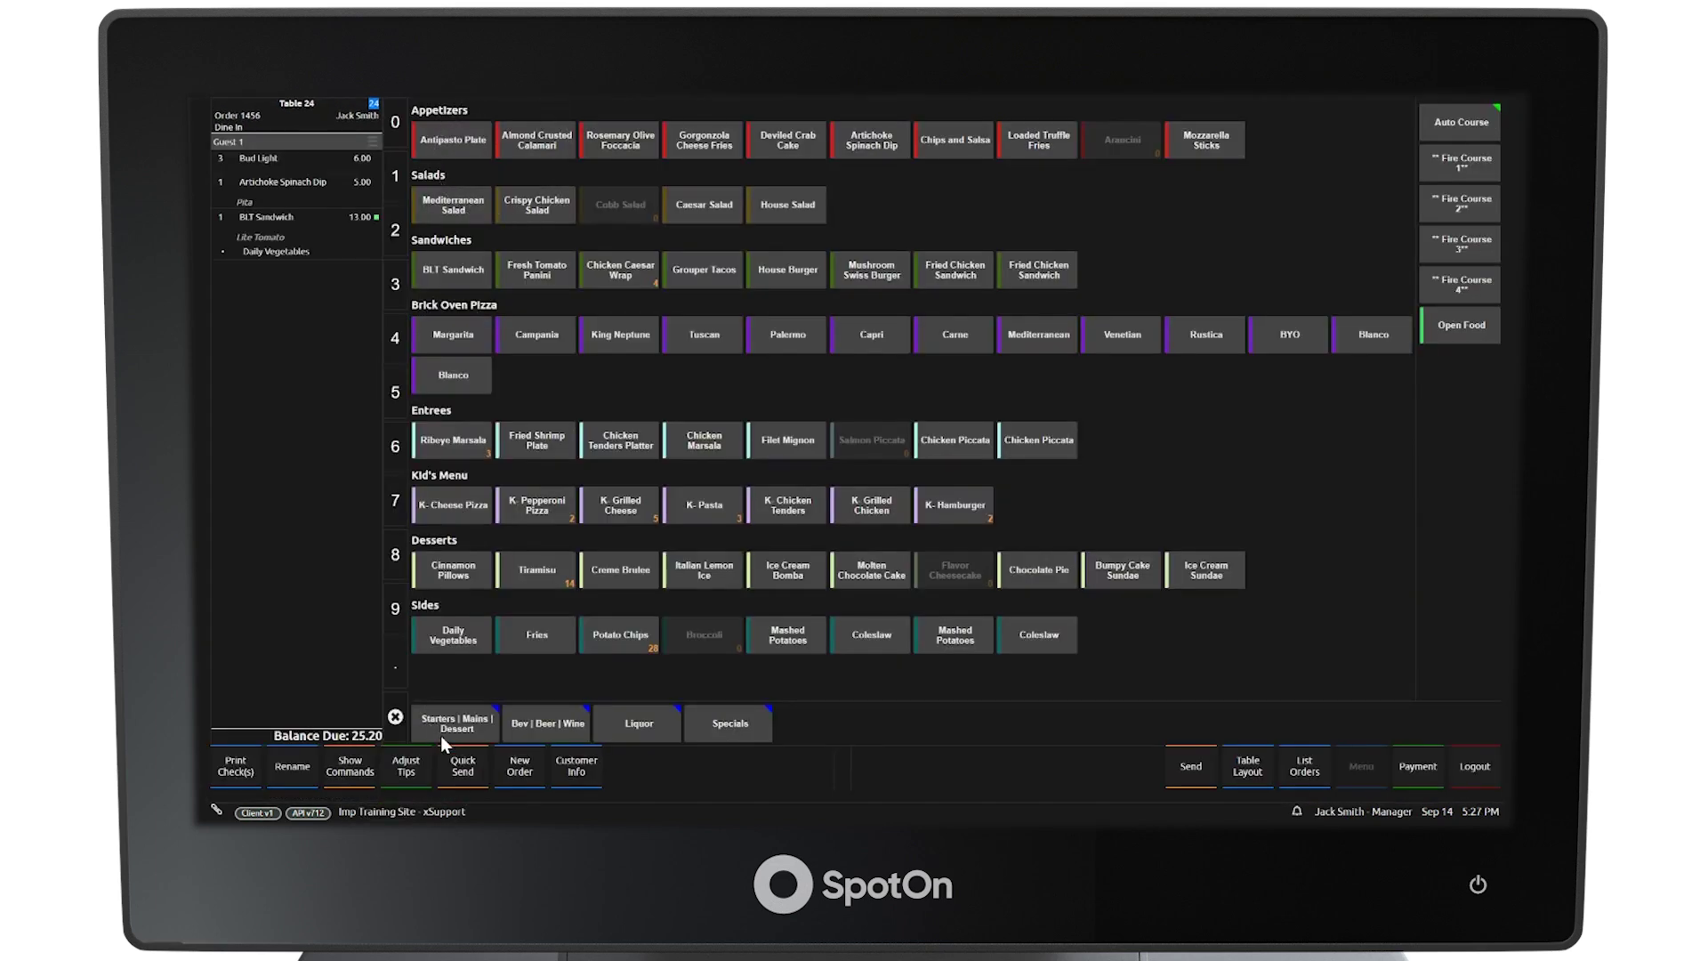
Step: Add Chicken Marsala with House Salad (no bread, lite Balsamic Ving) and send it
click(711, 442)
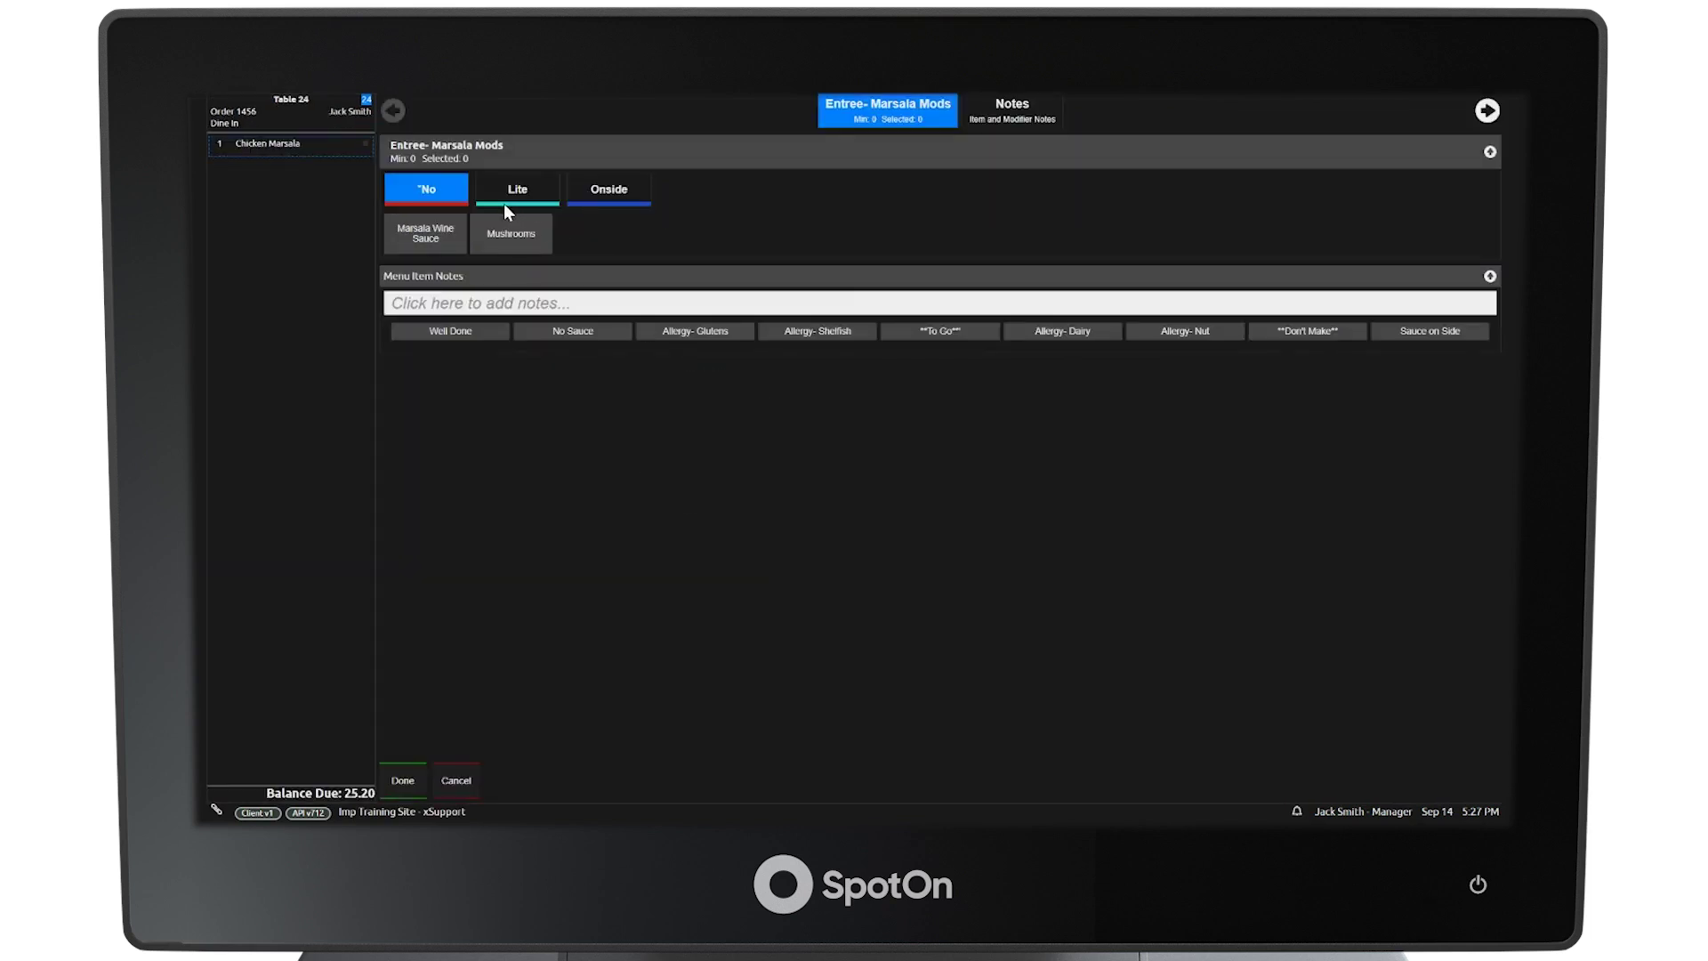
click(404, 780)
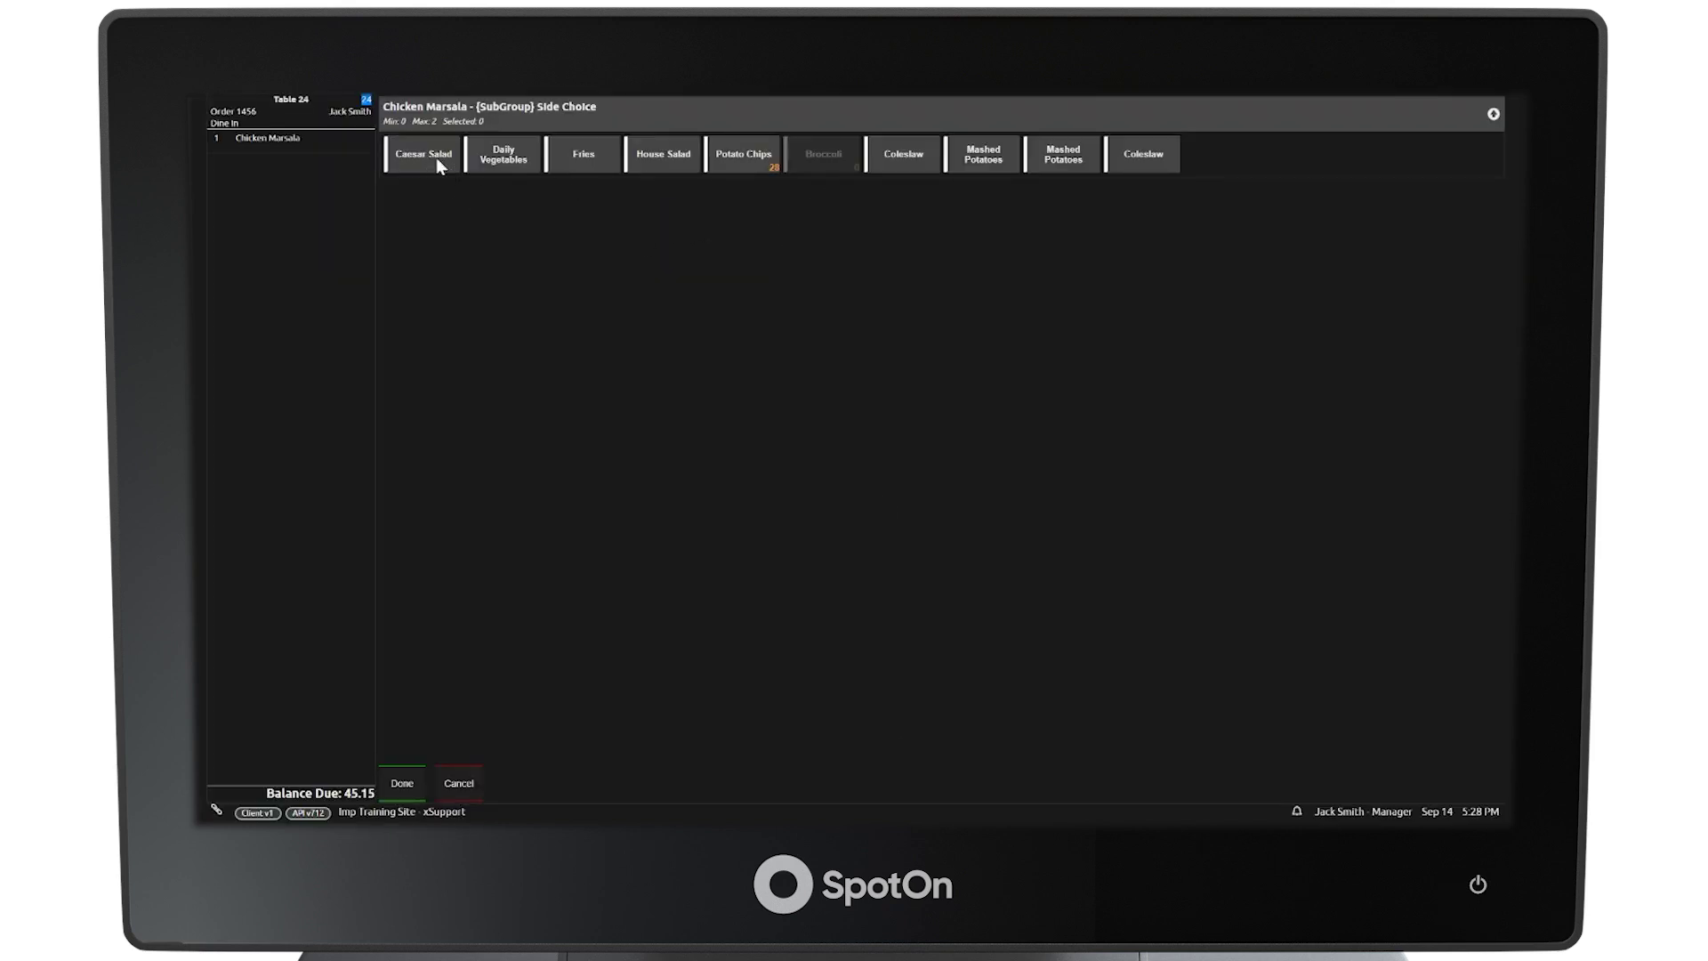
click(663, 154)
click(442, 188)
click(856, 237)
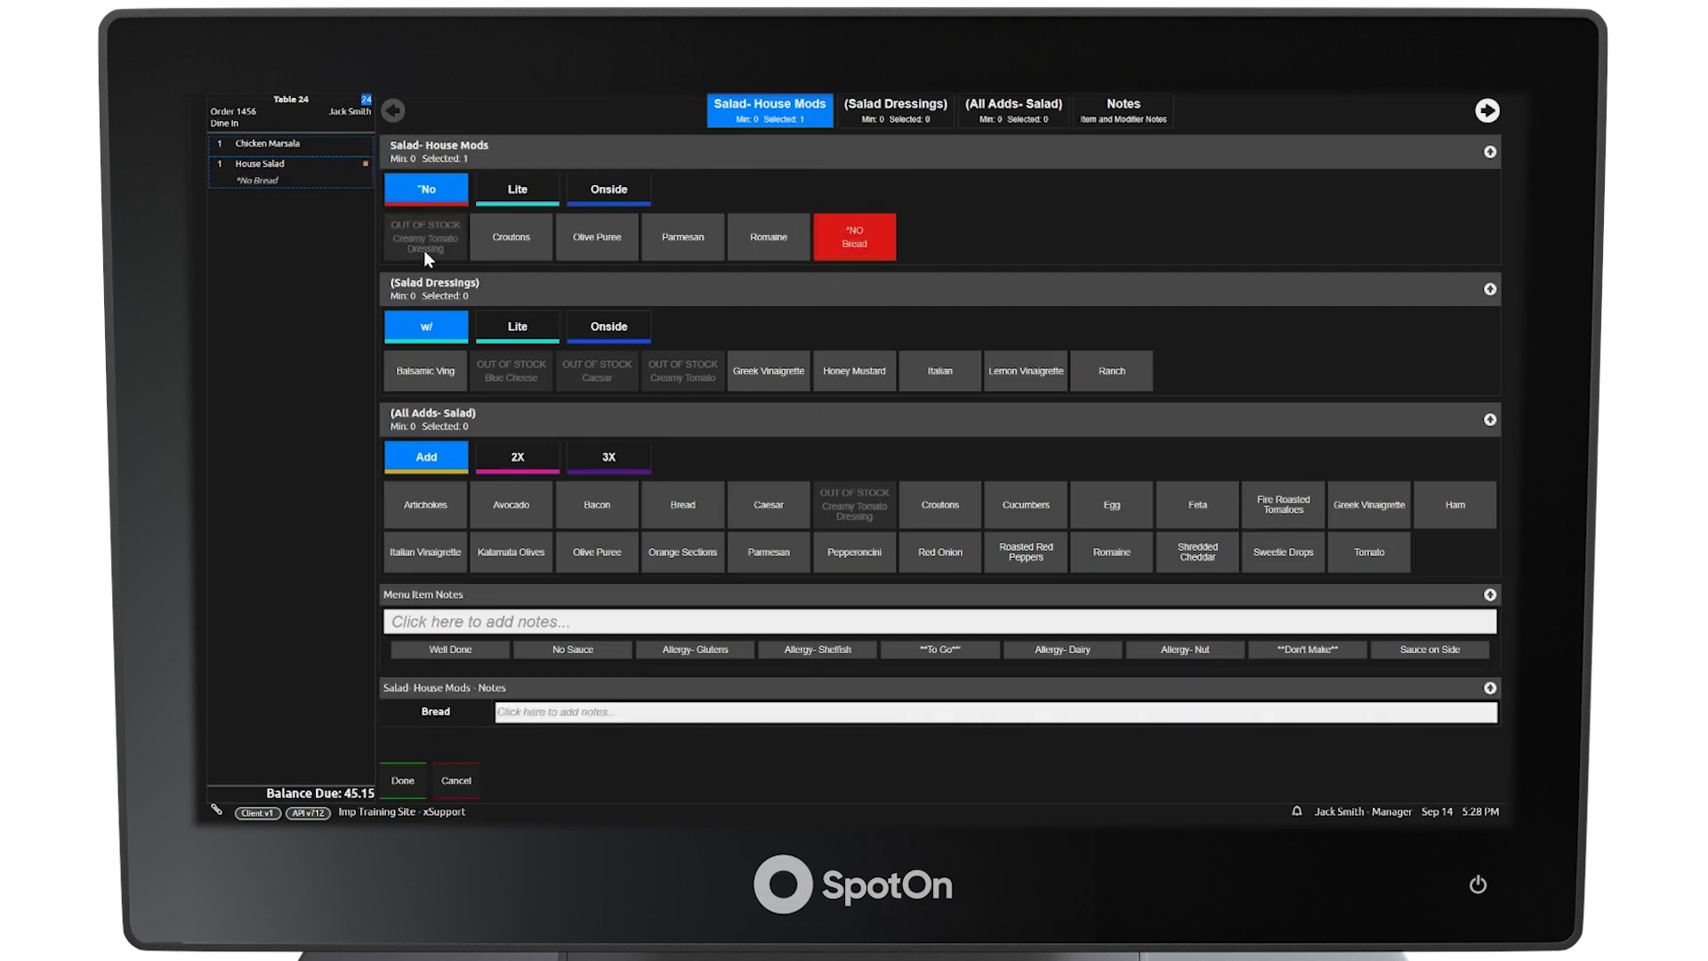
click(517, 327)
click(425, 371)
click(402, 780)
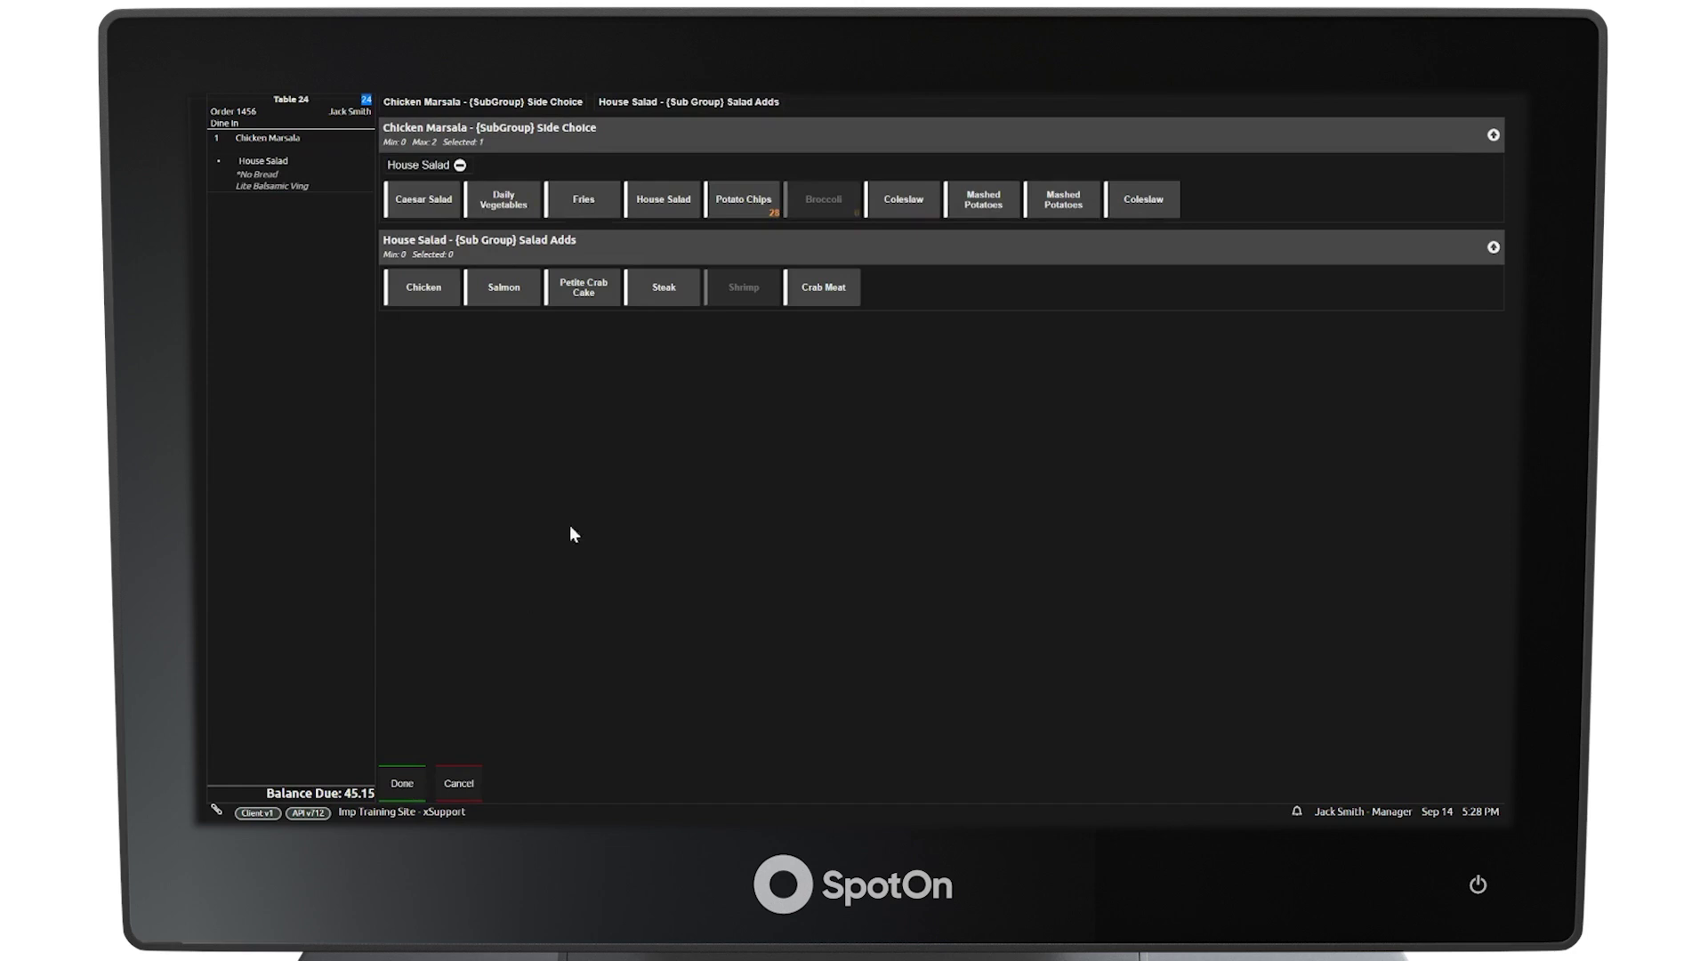
click(405, 784)
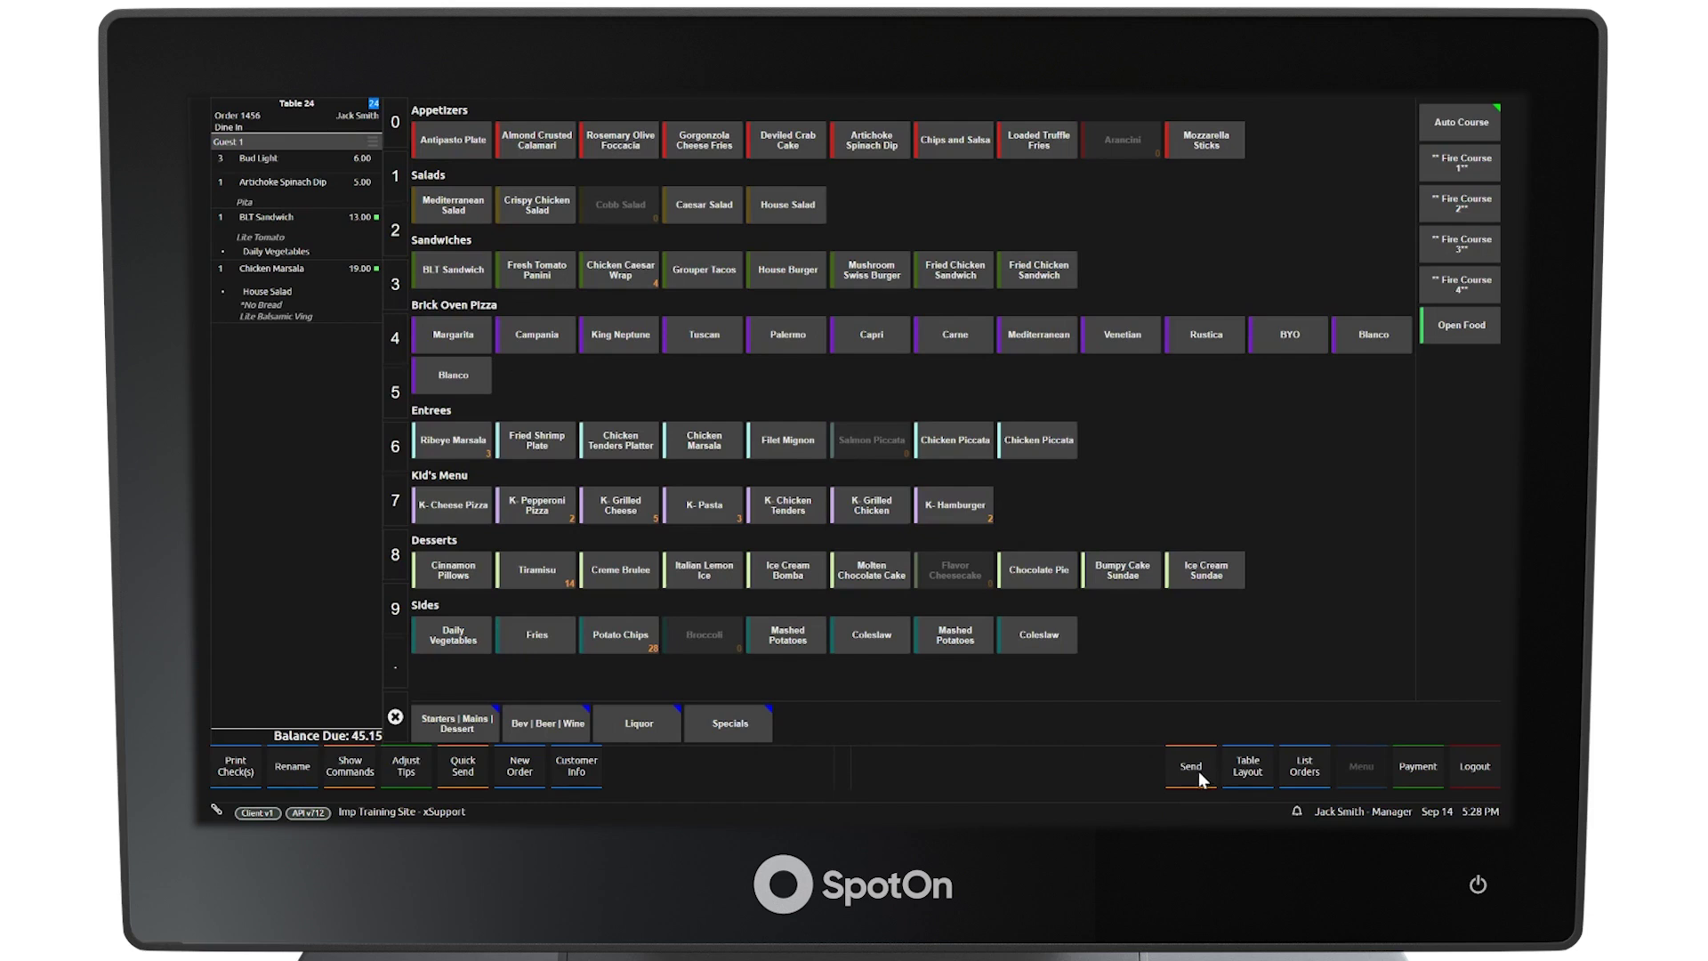
click(1192, 769)
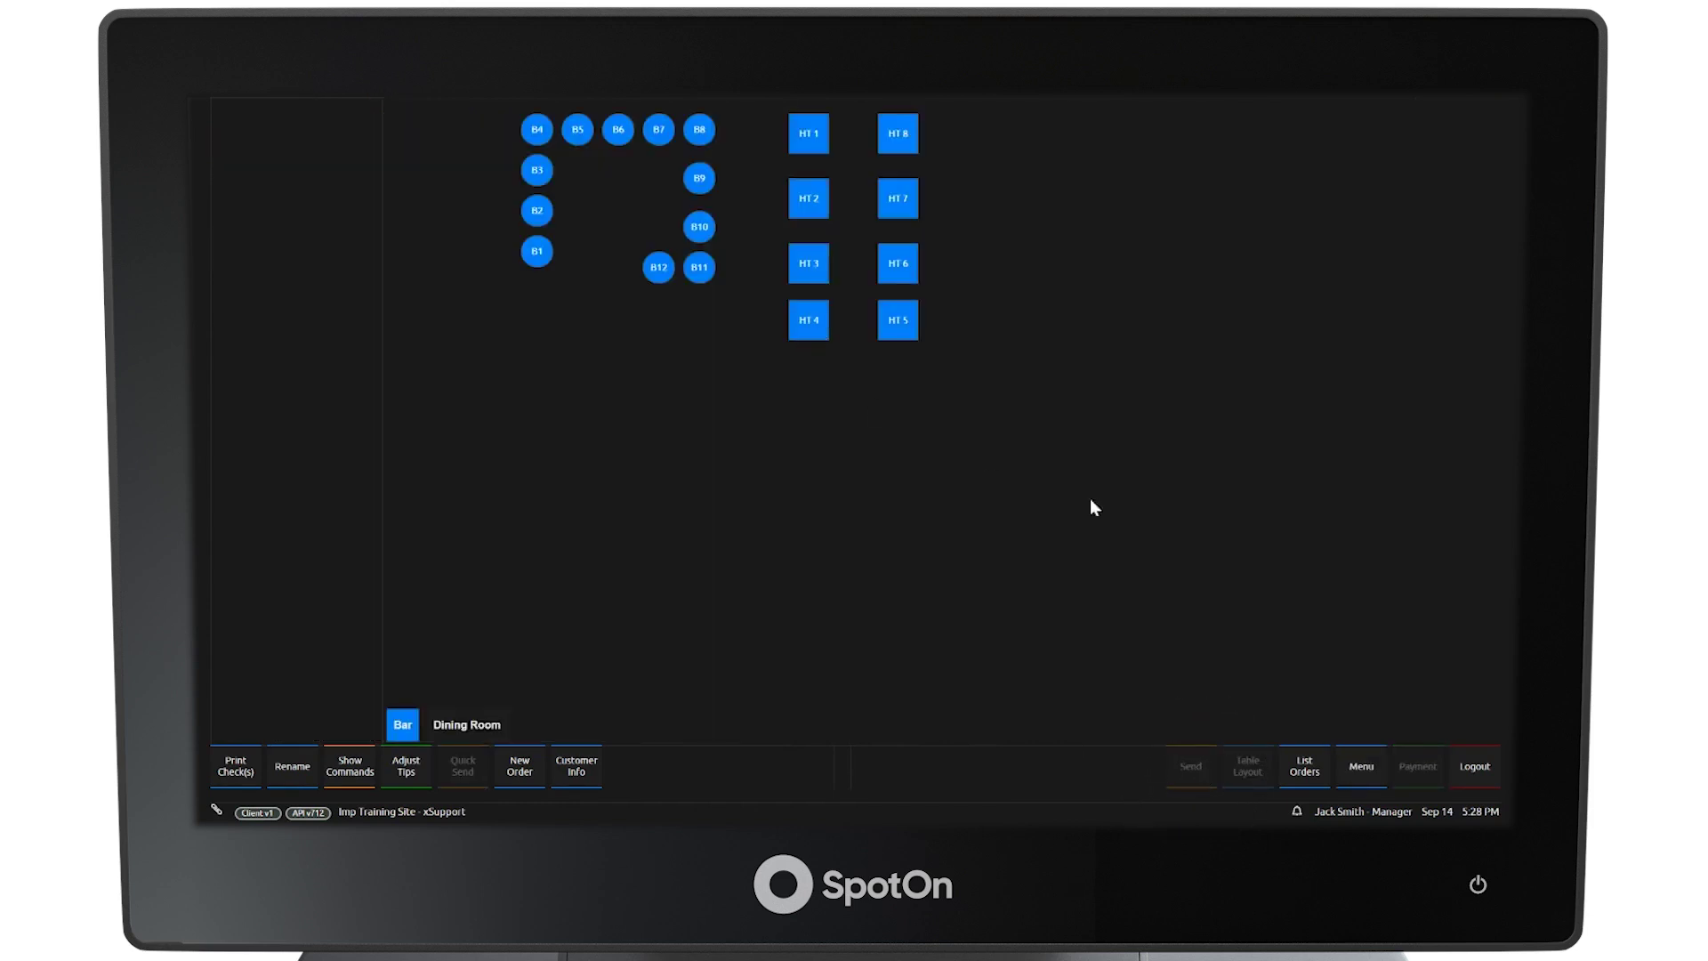
Step: Reopen Table 24's 45.15 check from the Dining Room and show its ticket commands
click(1301, 770)
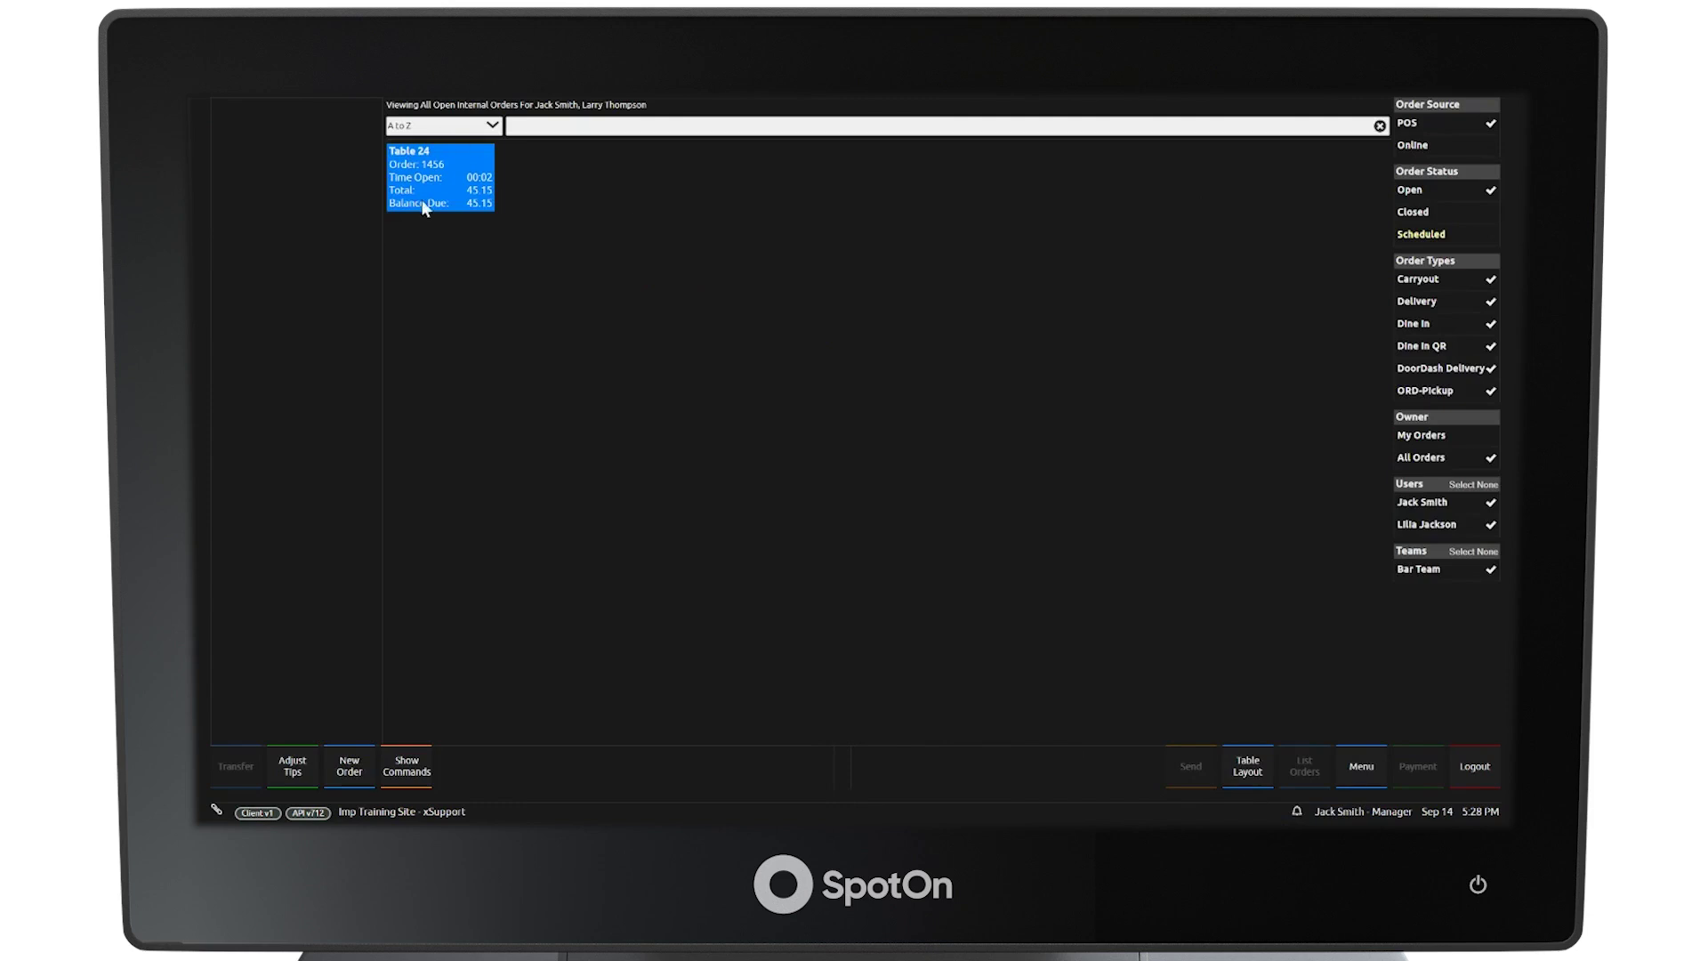
click(1247, 771)
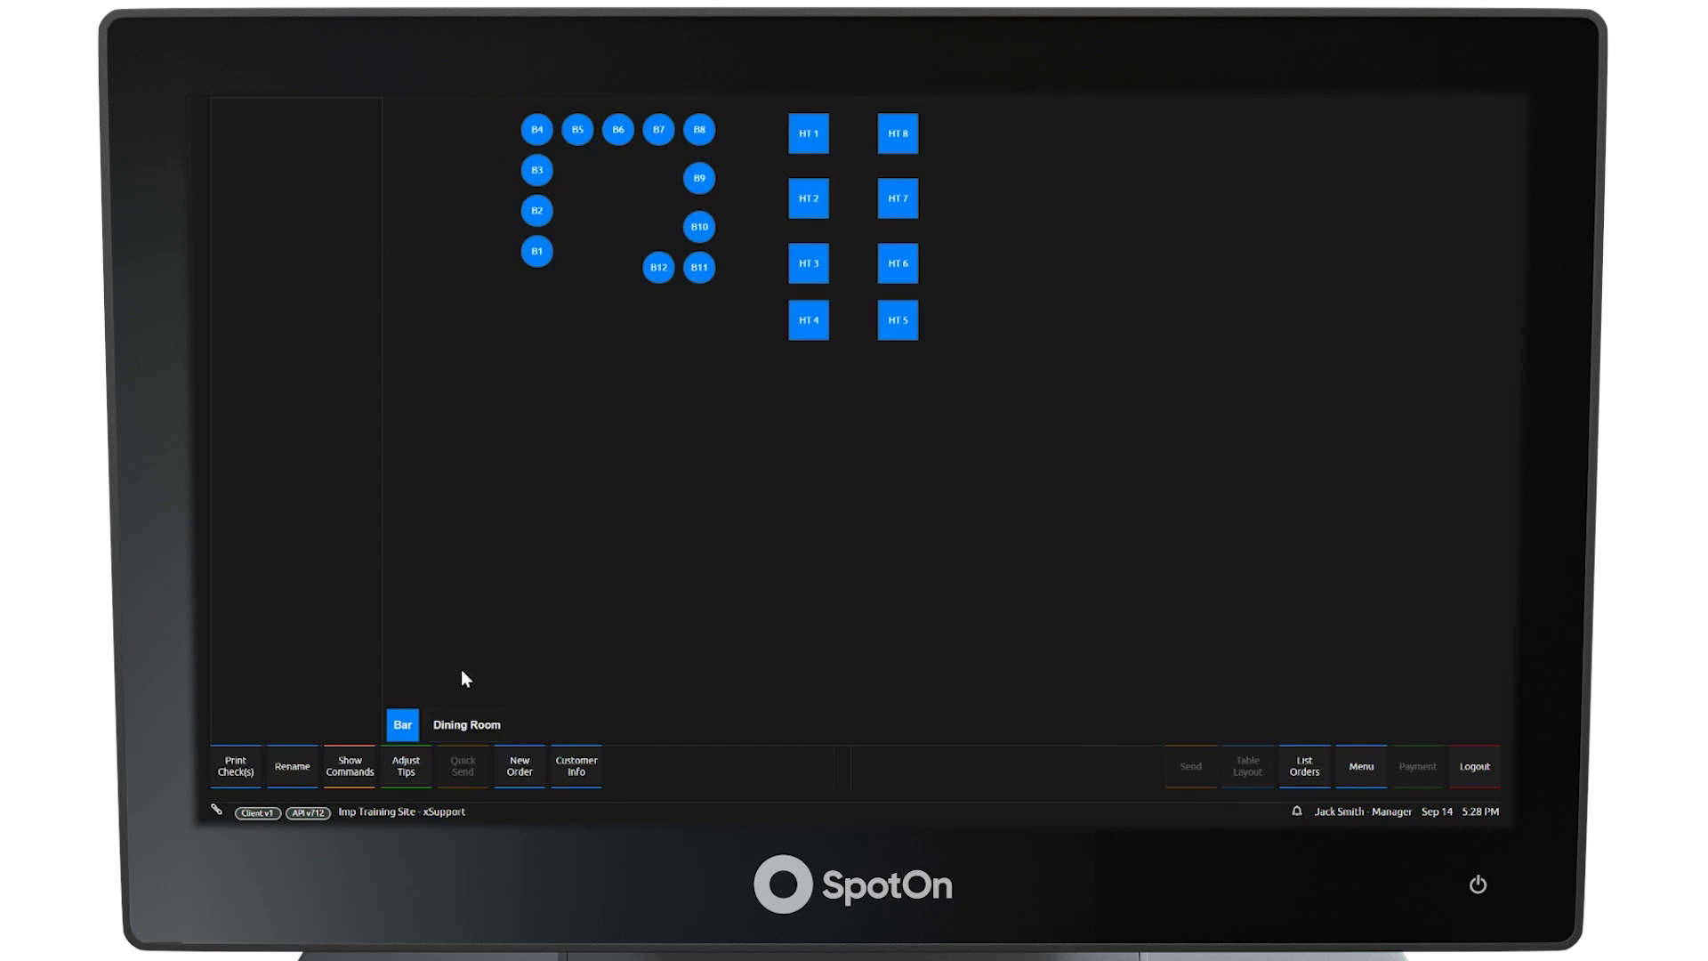
click(469, 725)
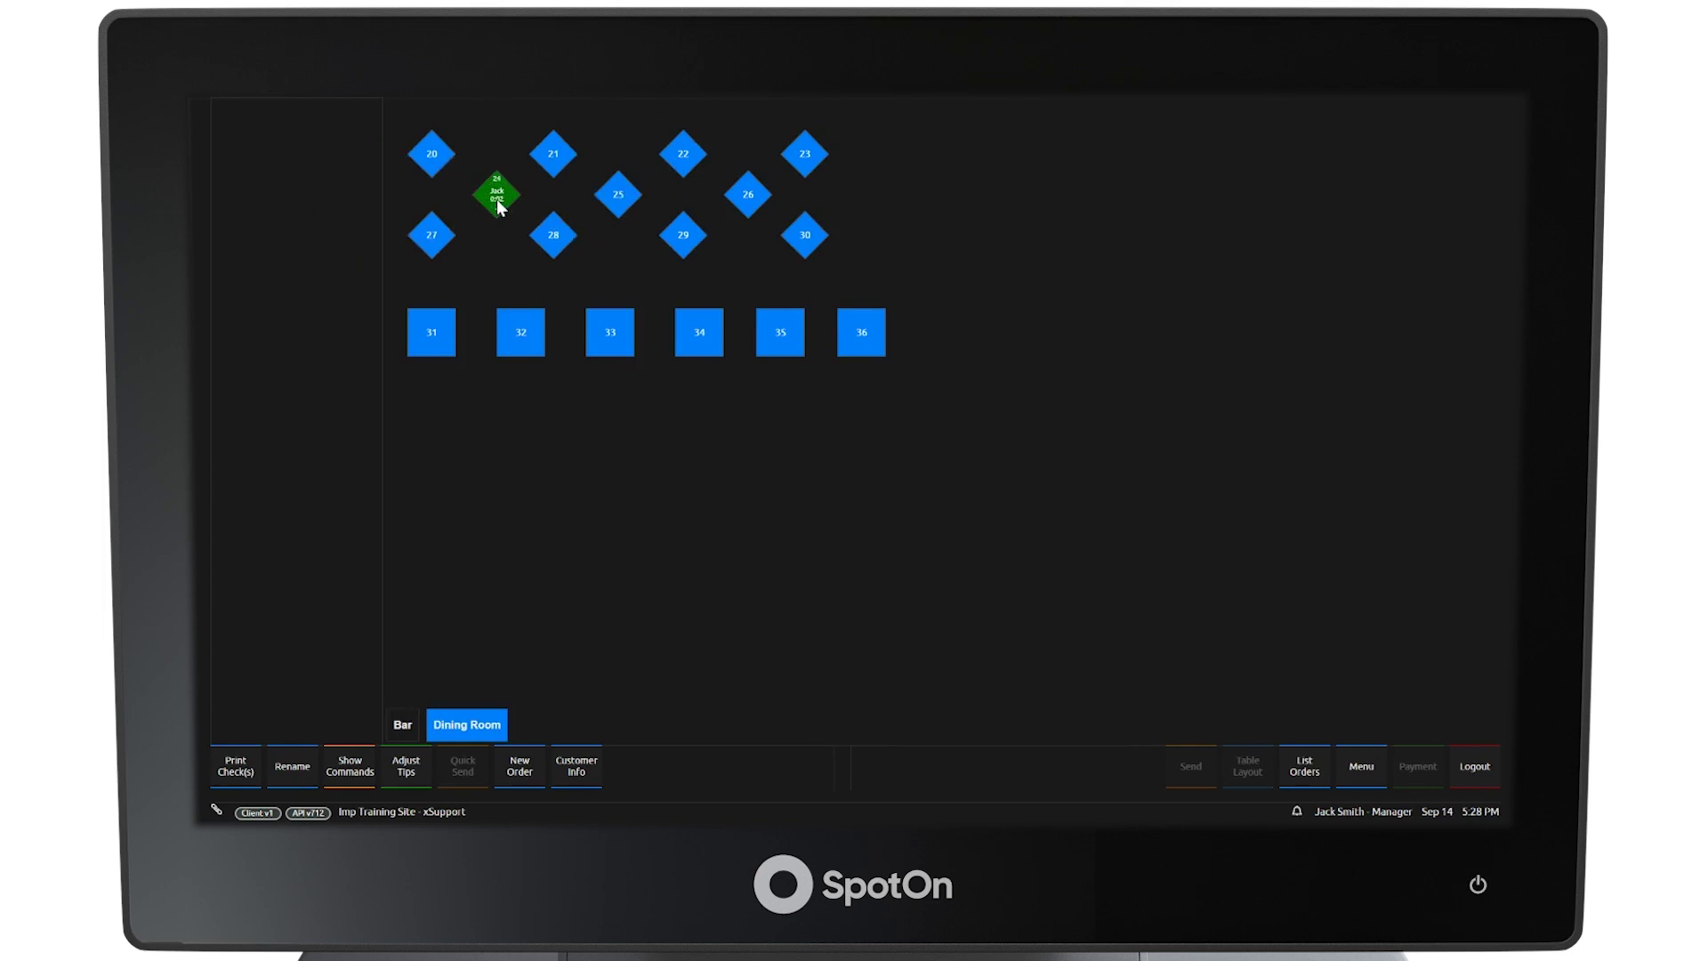
click(499, 203)
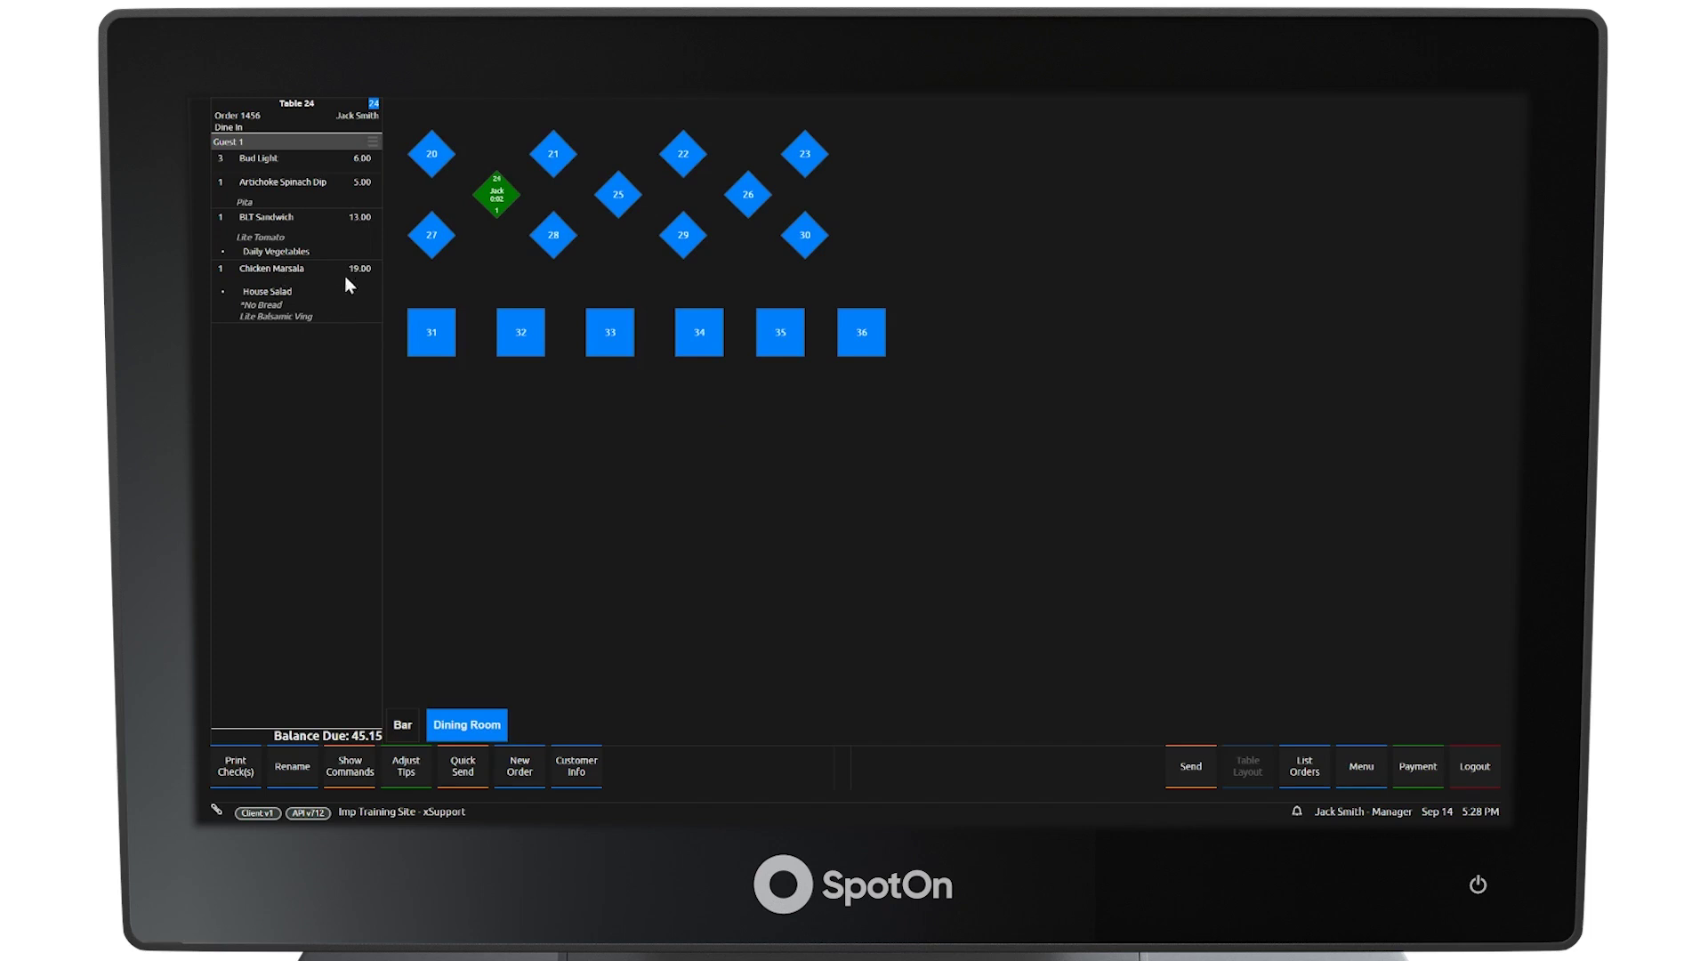
click(283, 119)
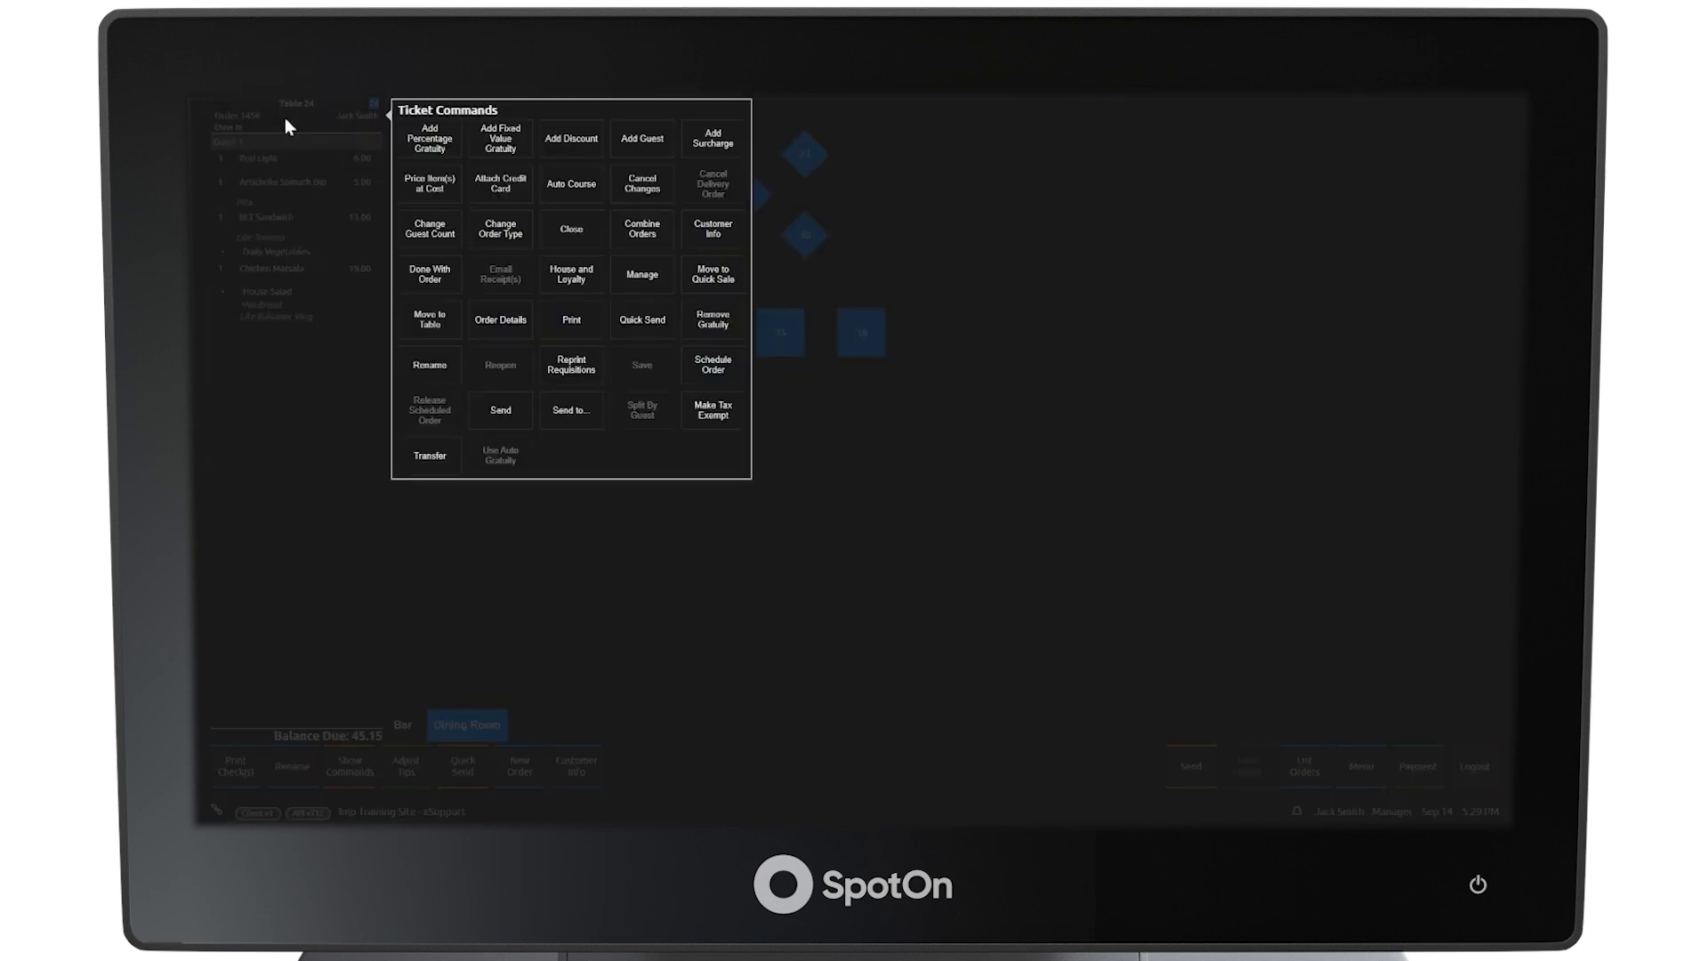
Step: Add Guests 2 and 3, putting Chicken Marsala on Guest 2 and the BLT on Guest 3
click(658, 279)
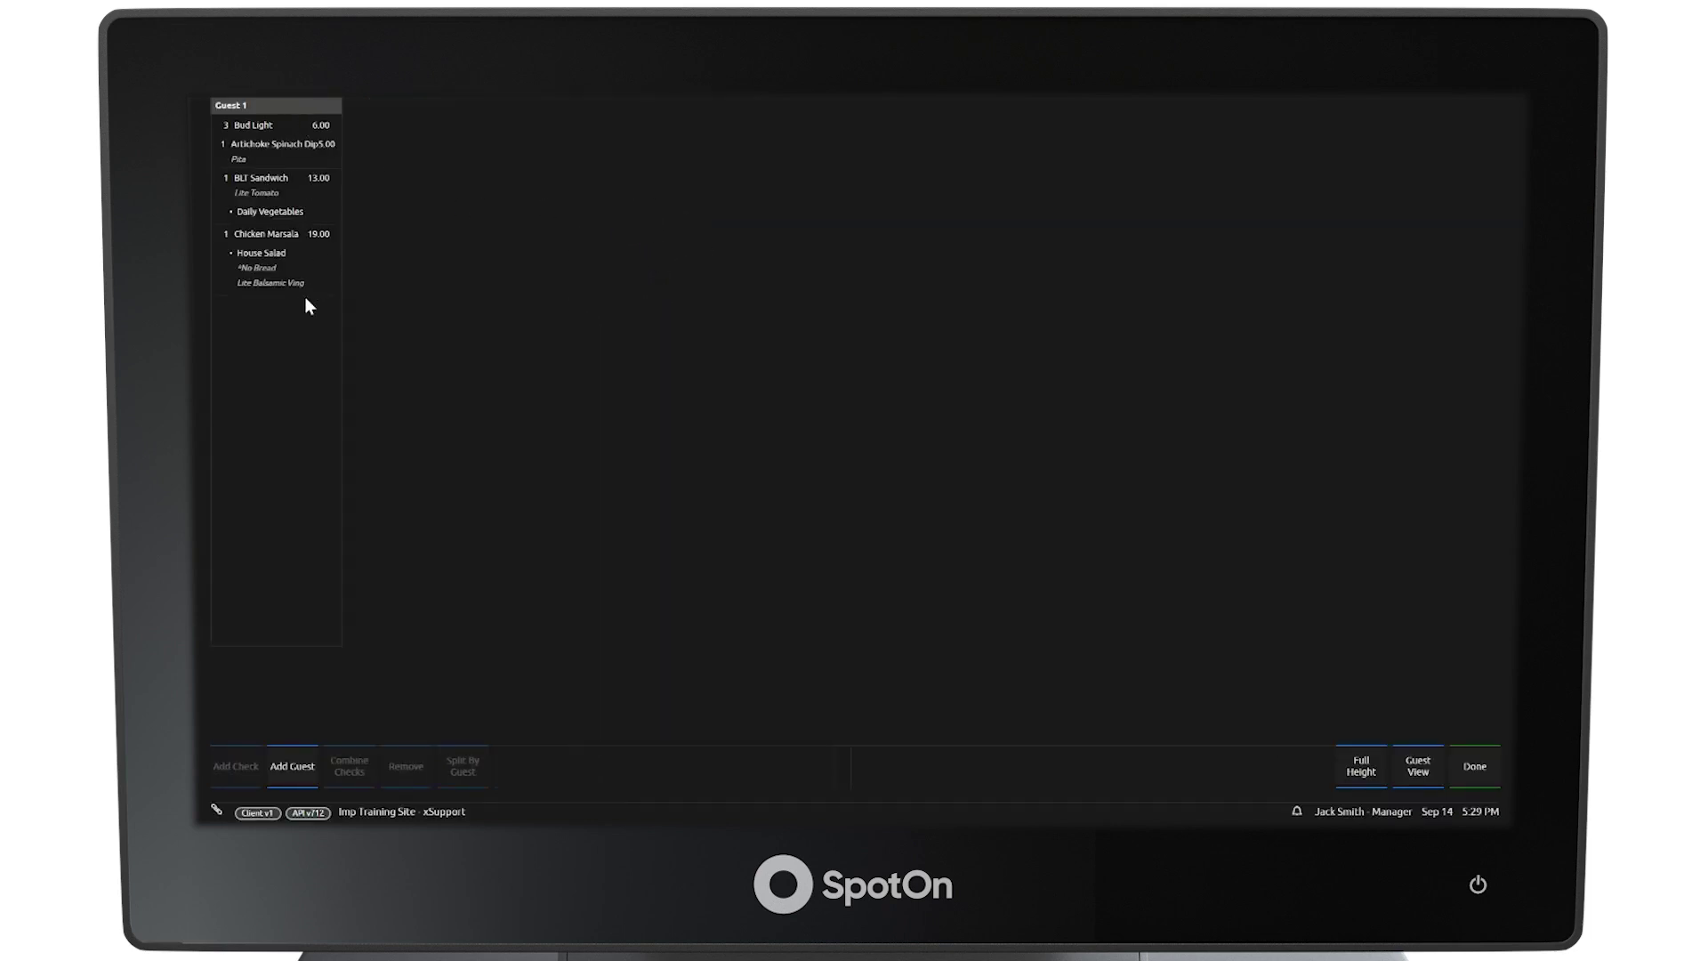
click(302, 763)
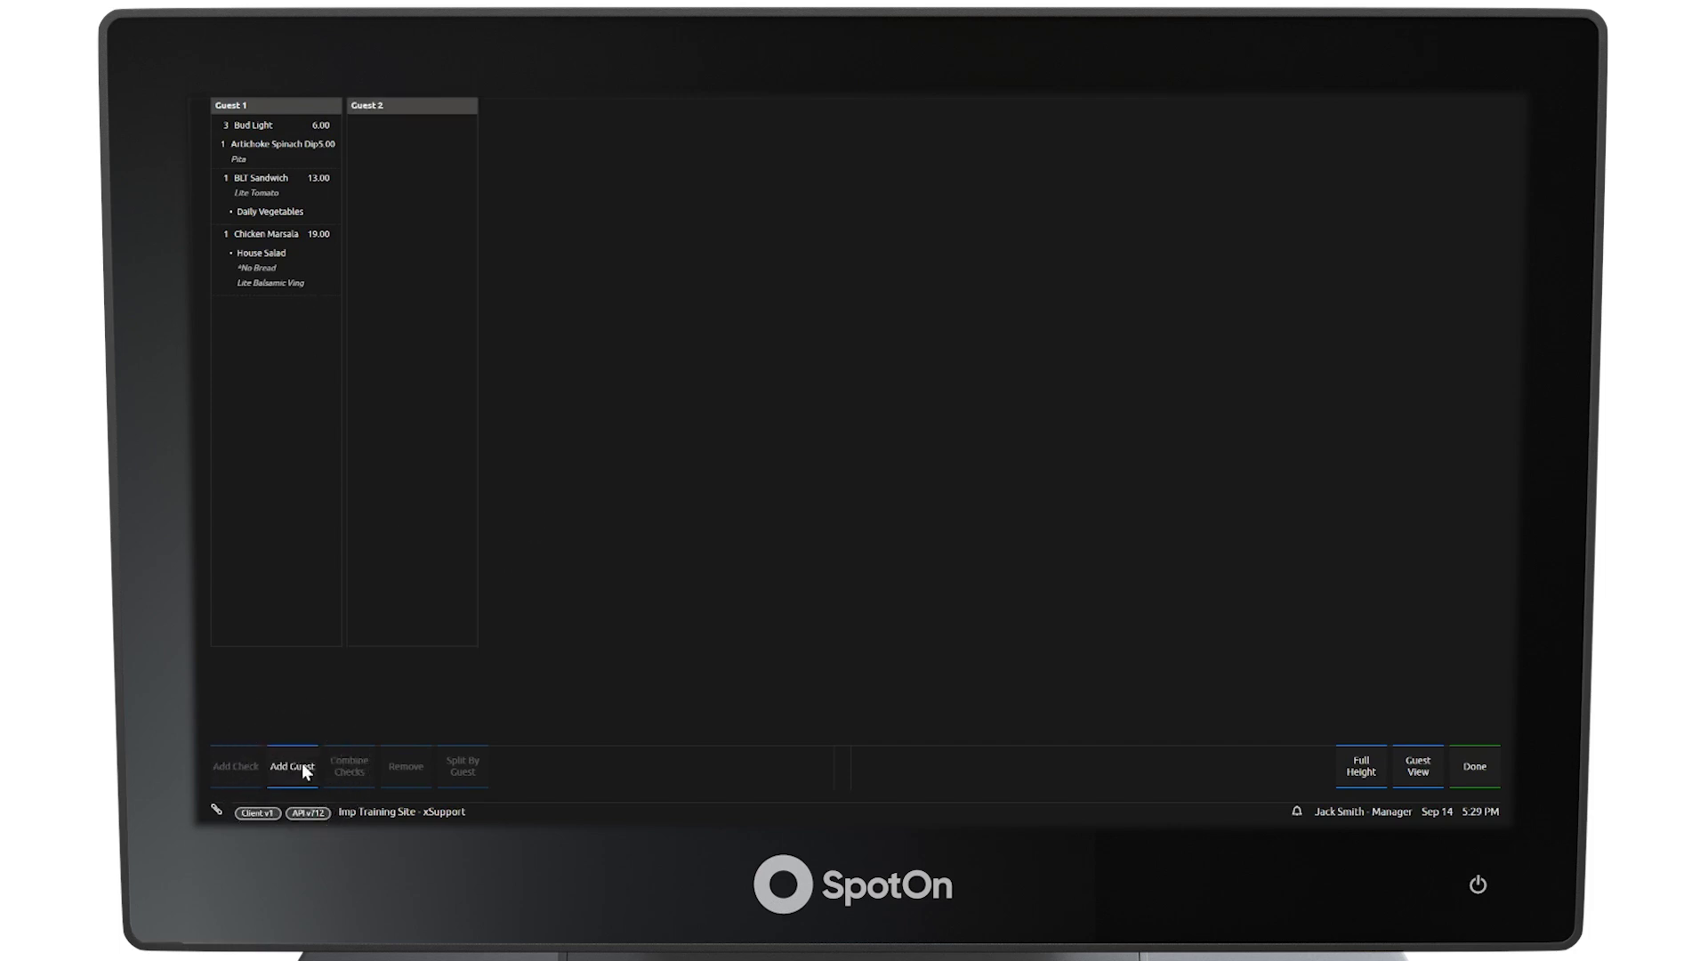
click(302, 767)
click(266, 233)
click(409, 138)
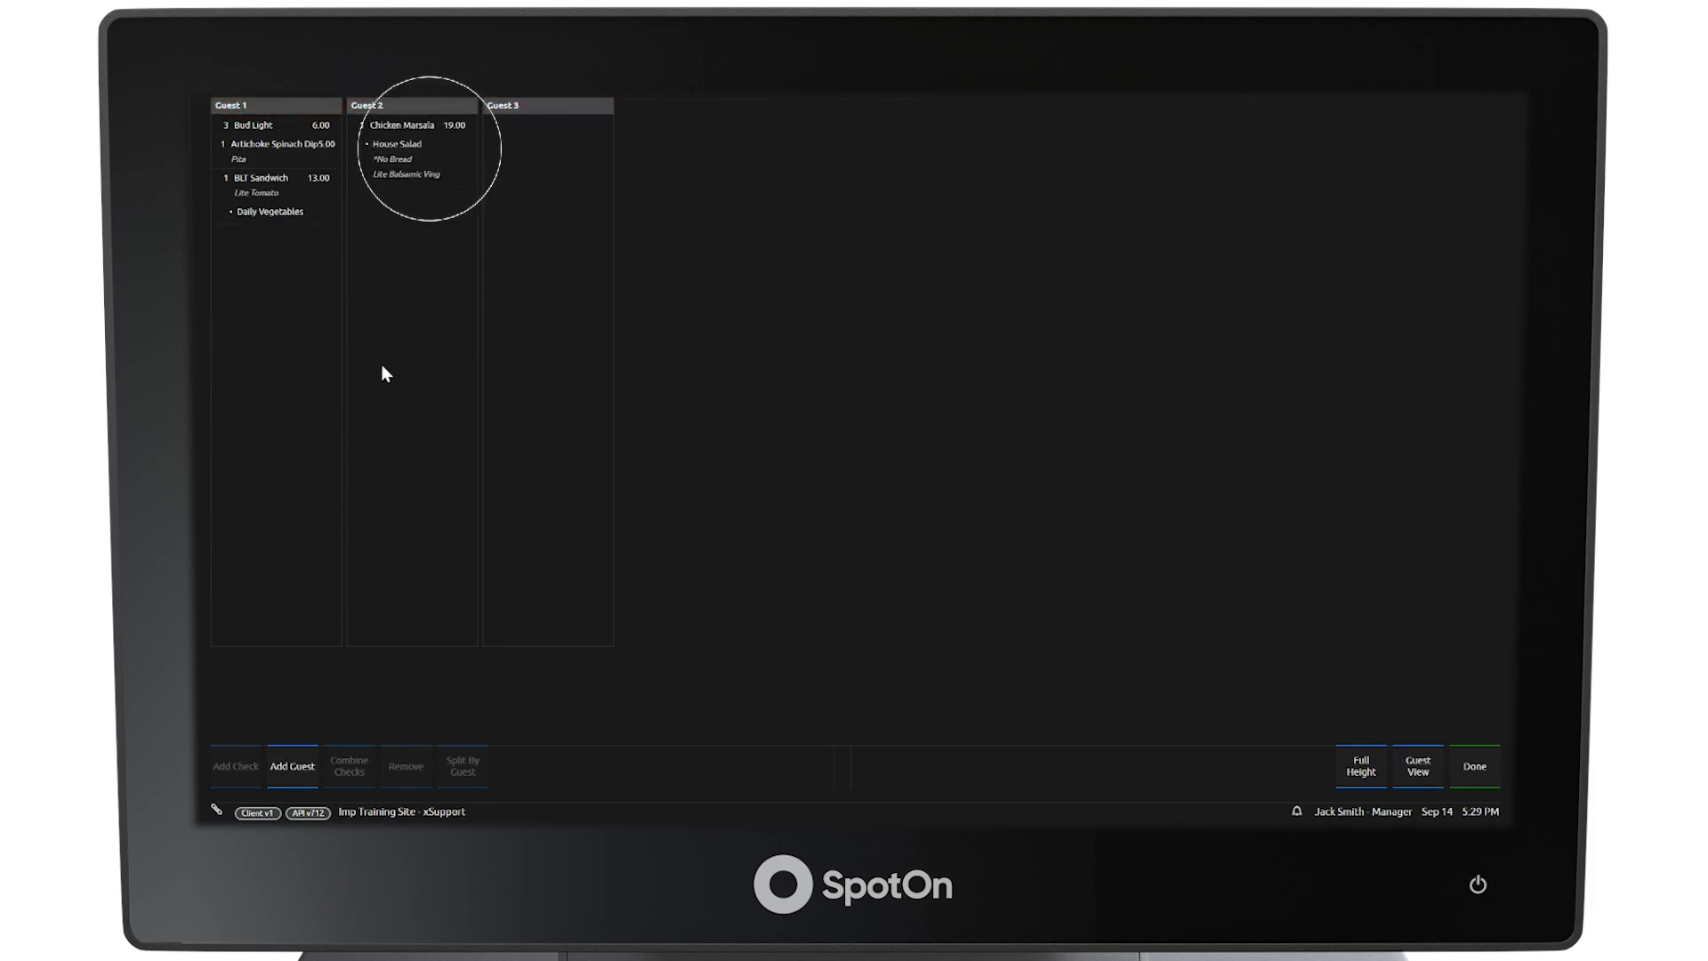
click(279, 176)
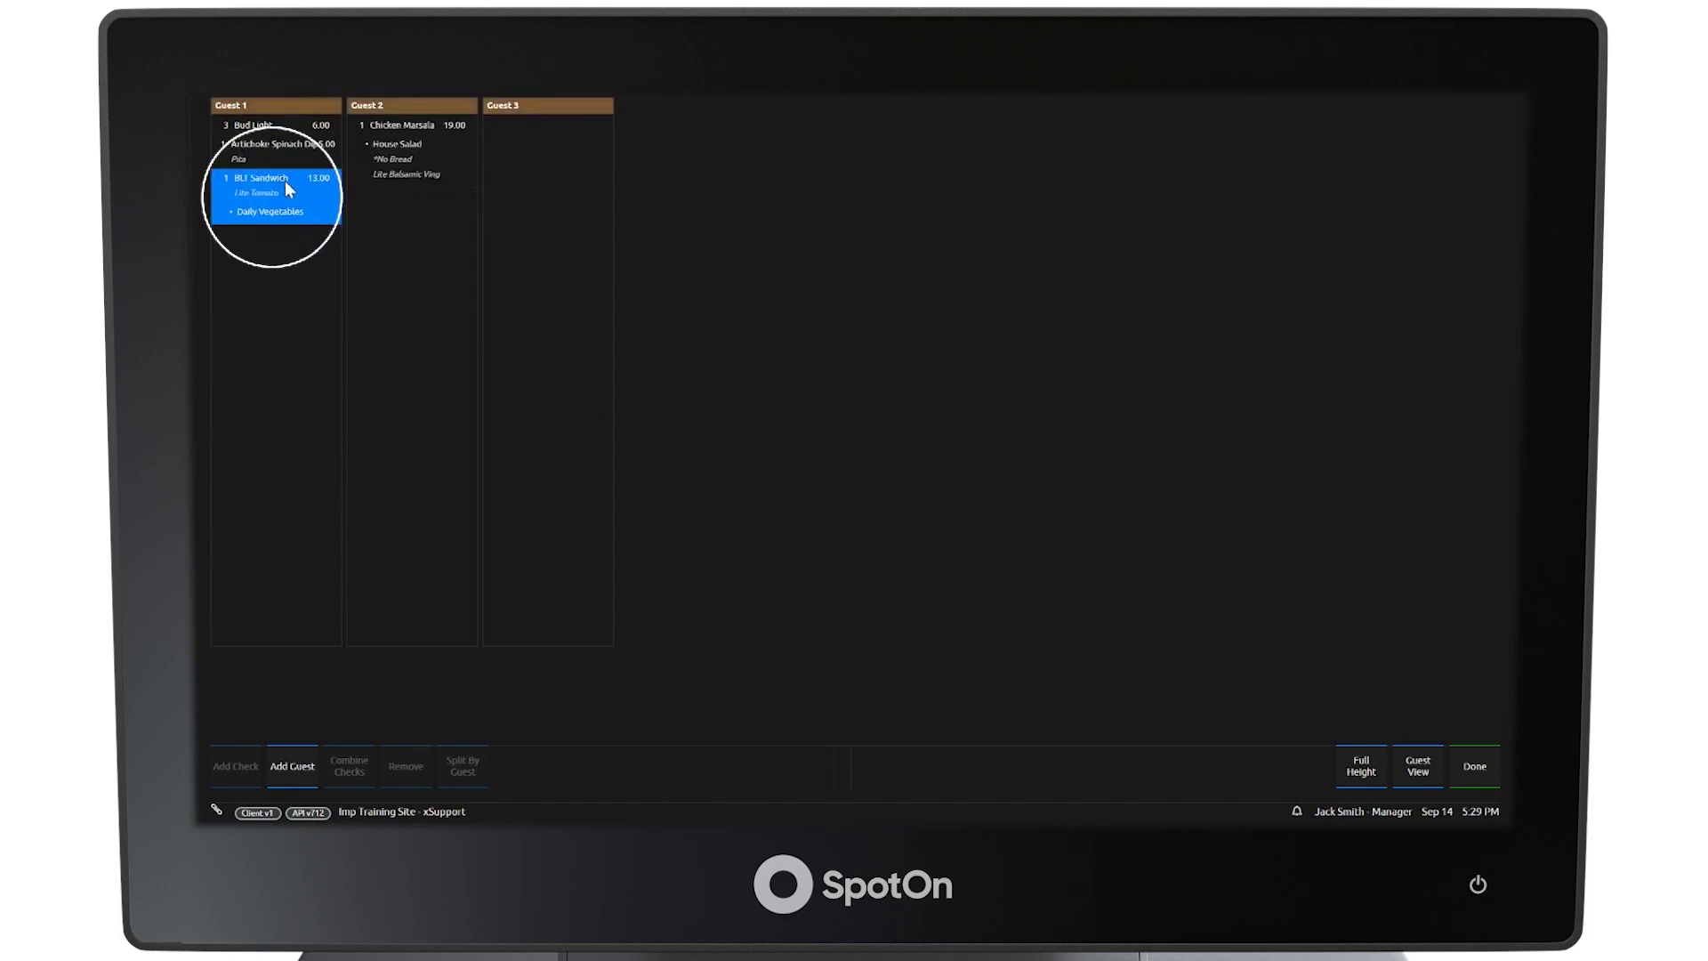
click(558, 139)
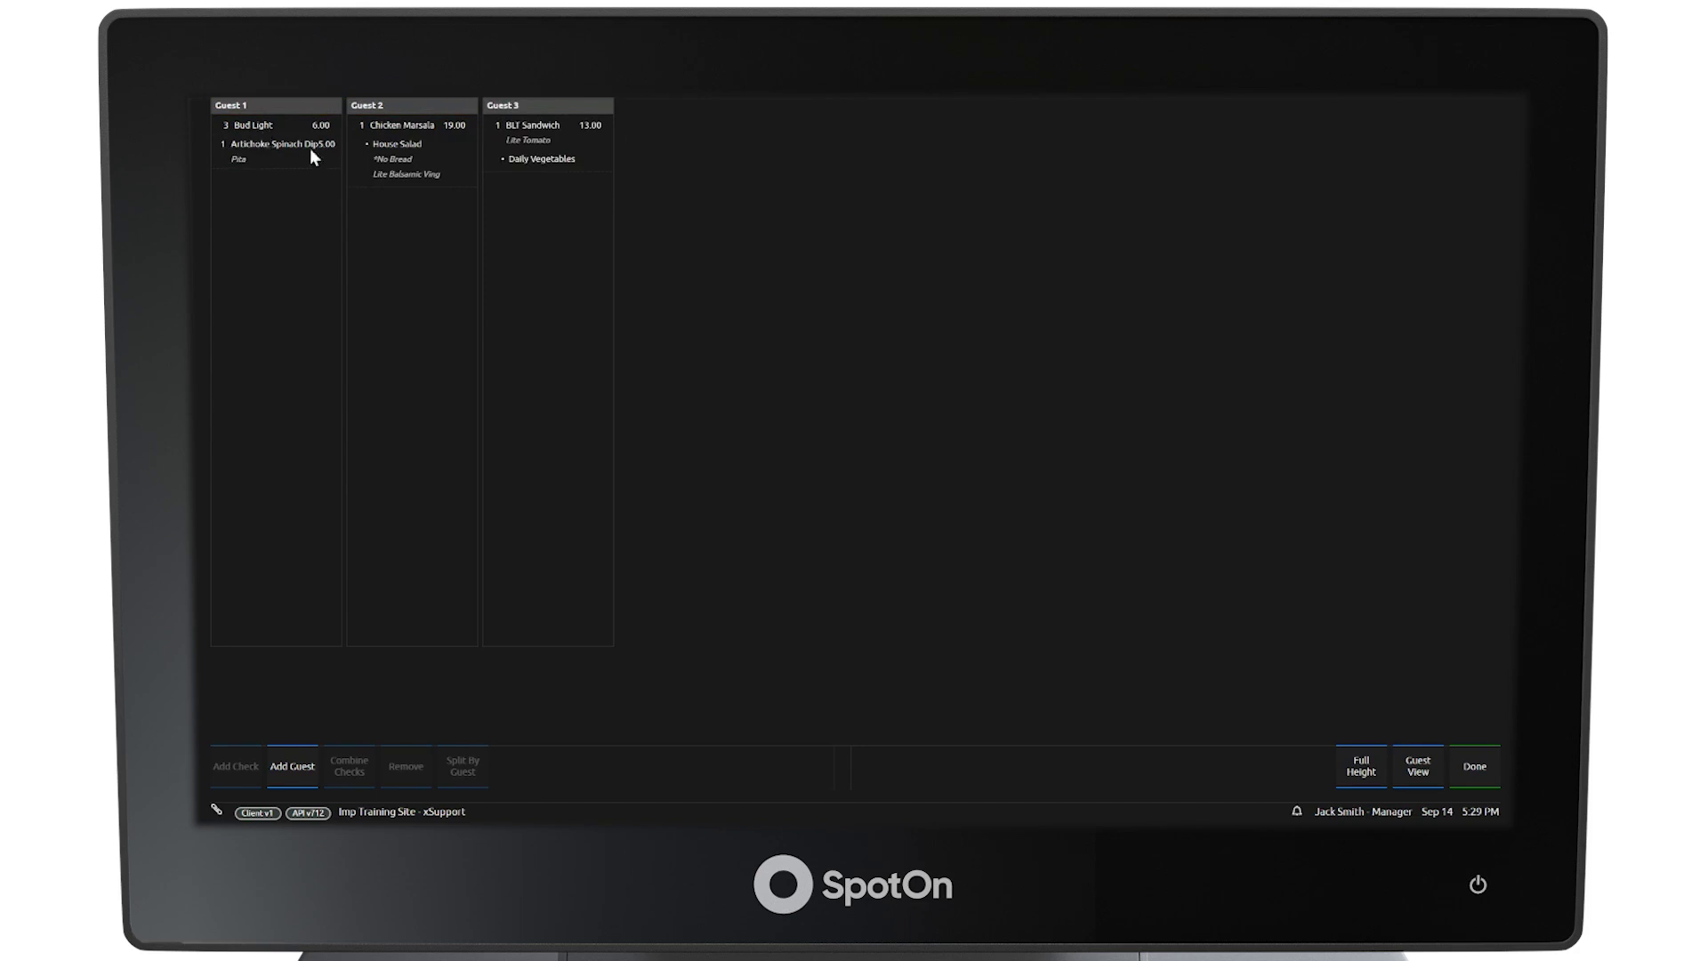
Step: Split the check by guest into 11.55, 19.95 and 13.65 checks
click(1419, 774)
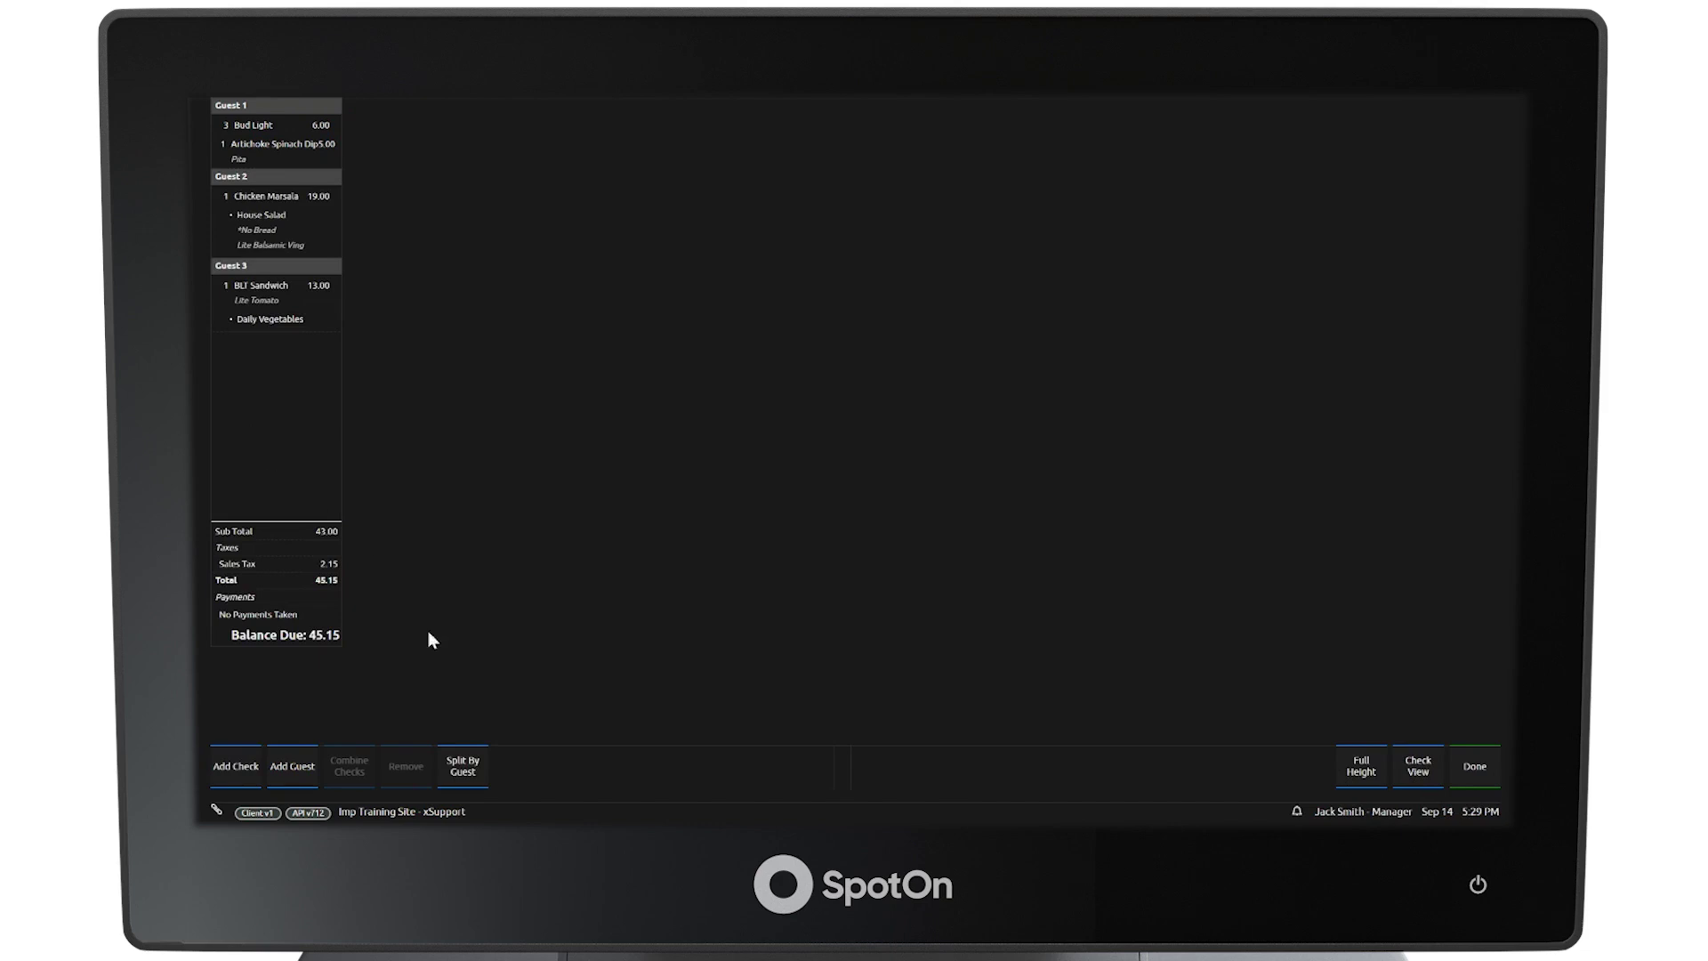
click(473, 773)
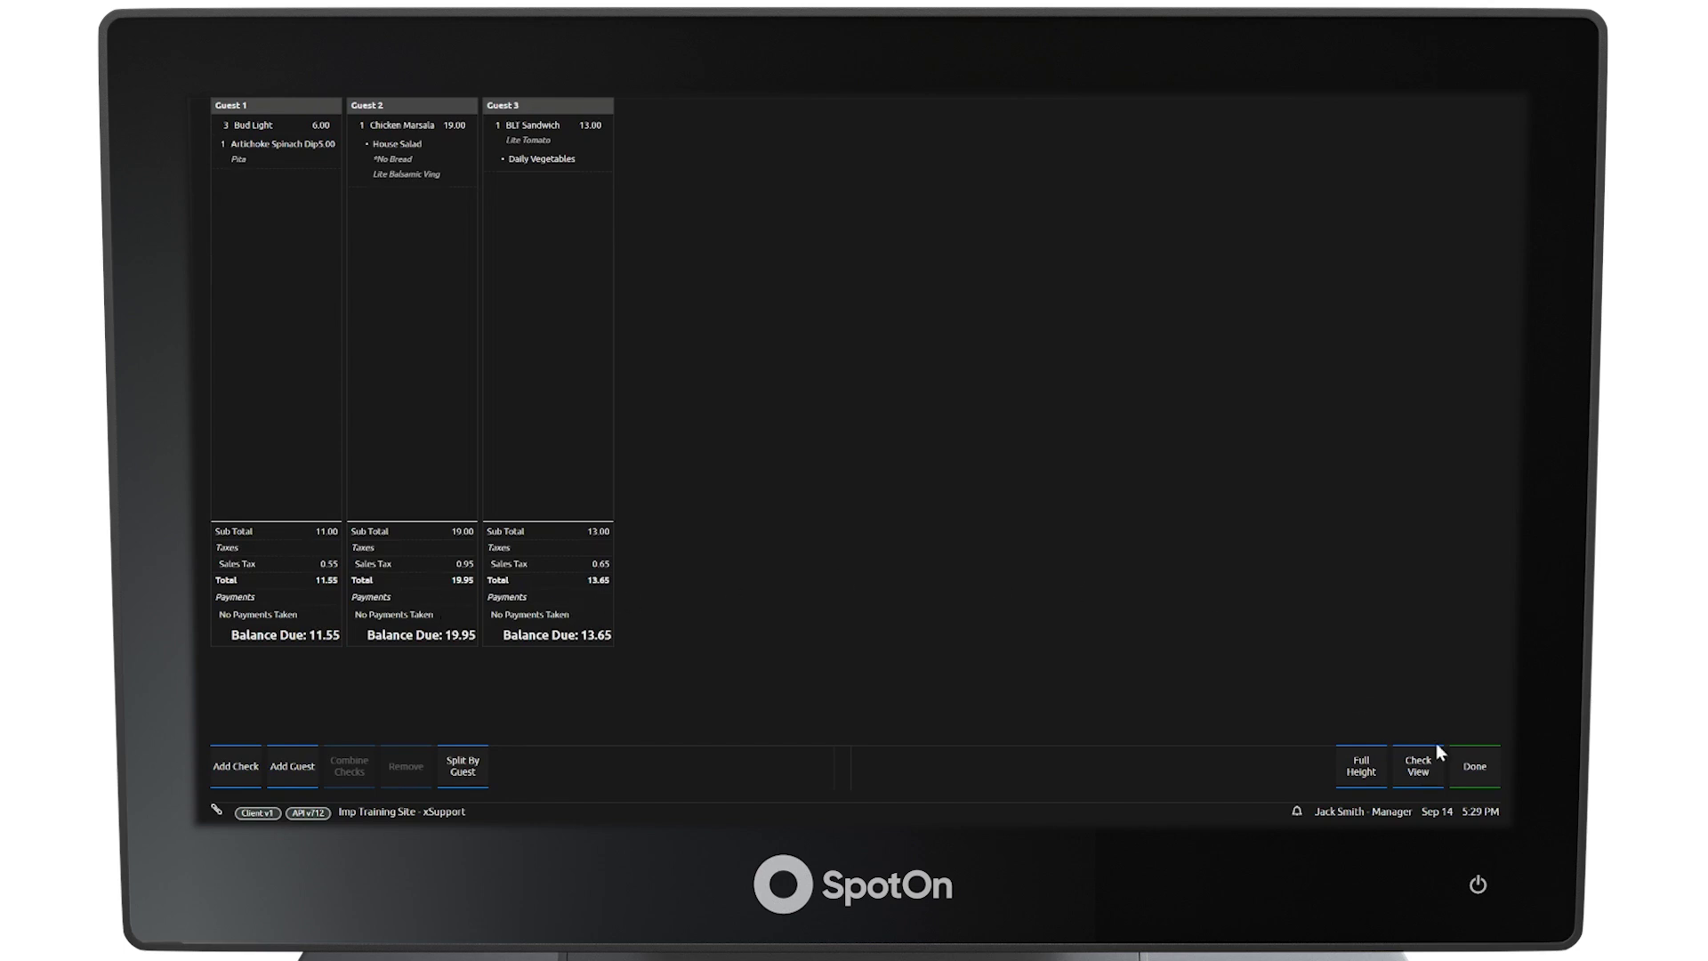
click(1477, 764)
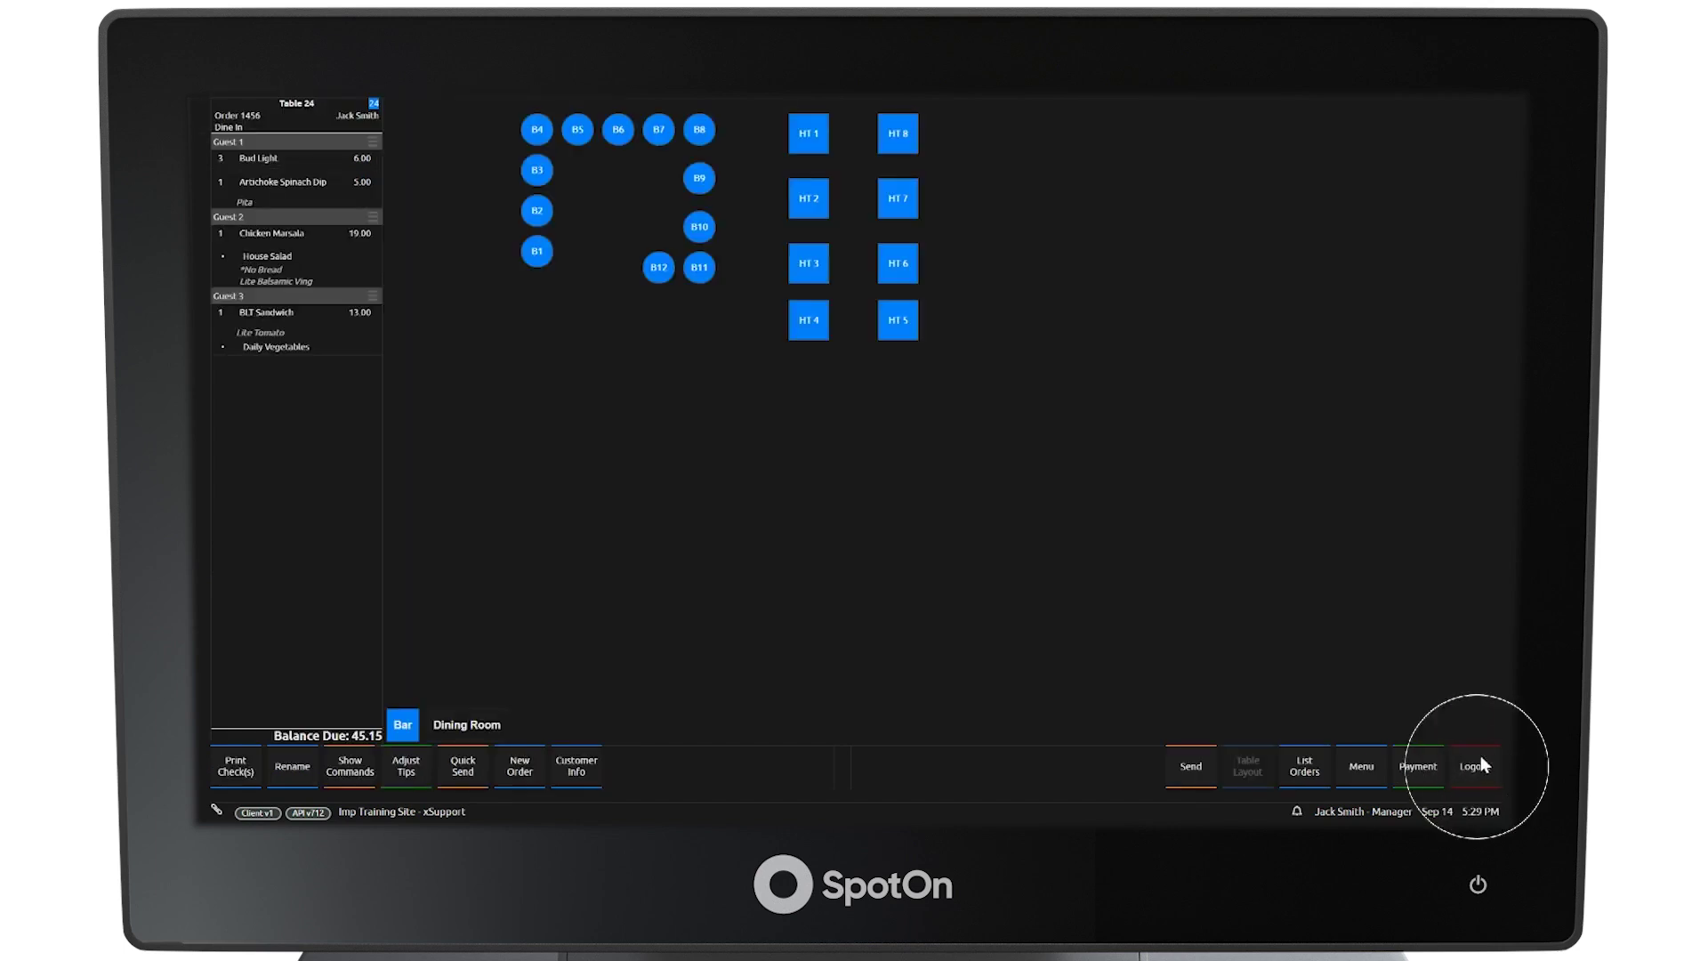
Step: Share the three Bud Lights across all three guests, one at 2.00 each
click(317, 158)
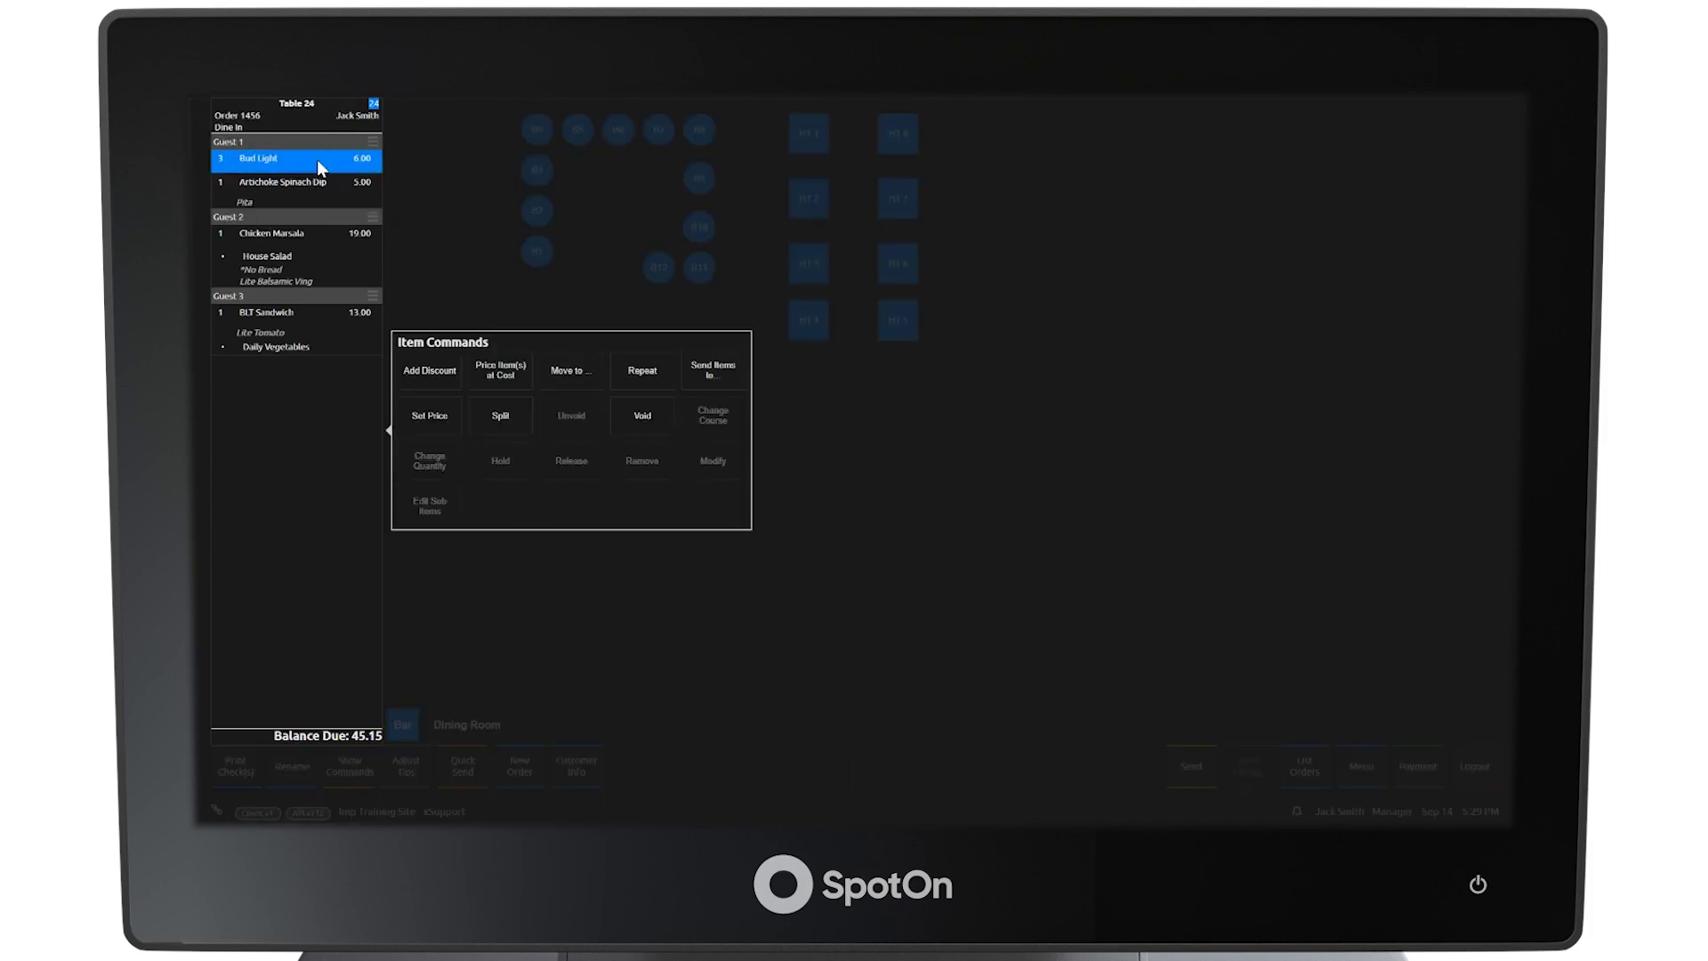
click(500, 416)
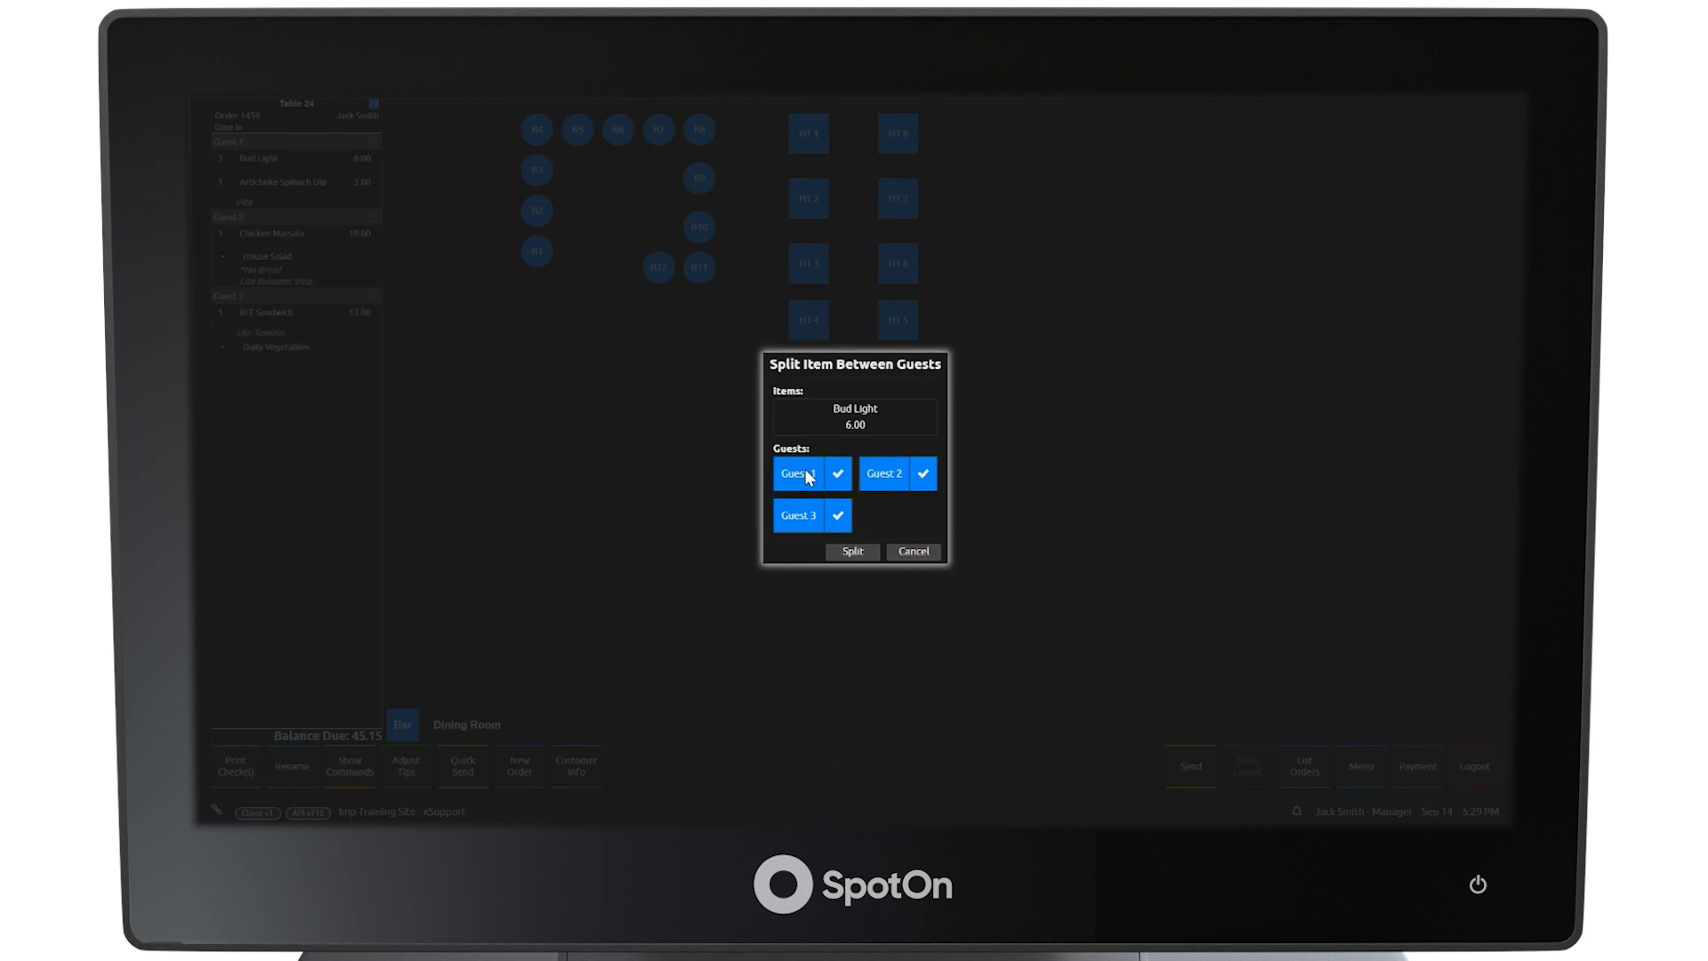
click(852, 551)
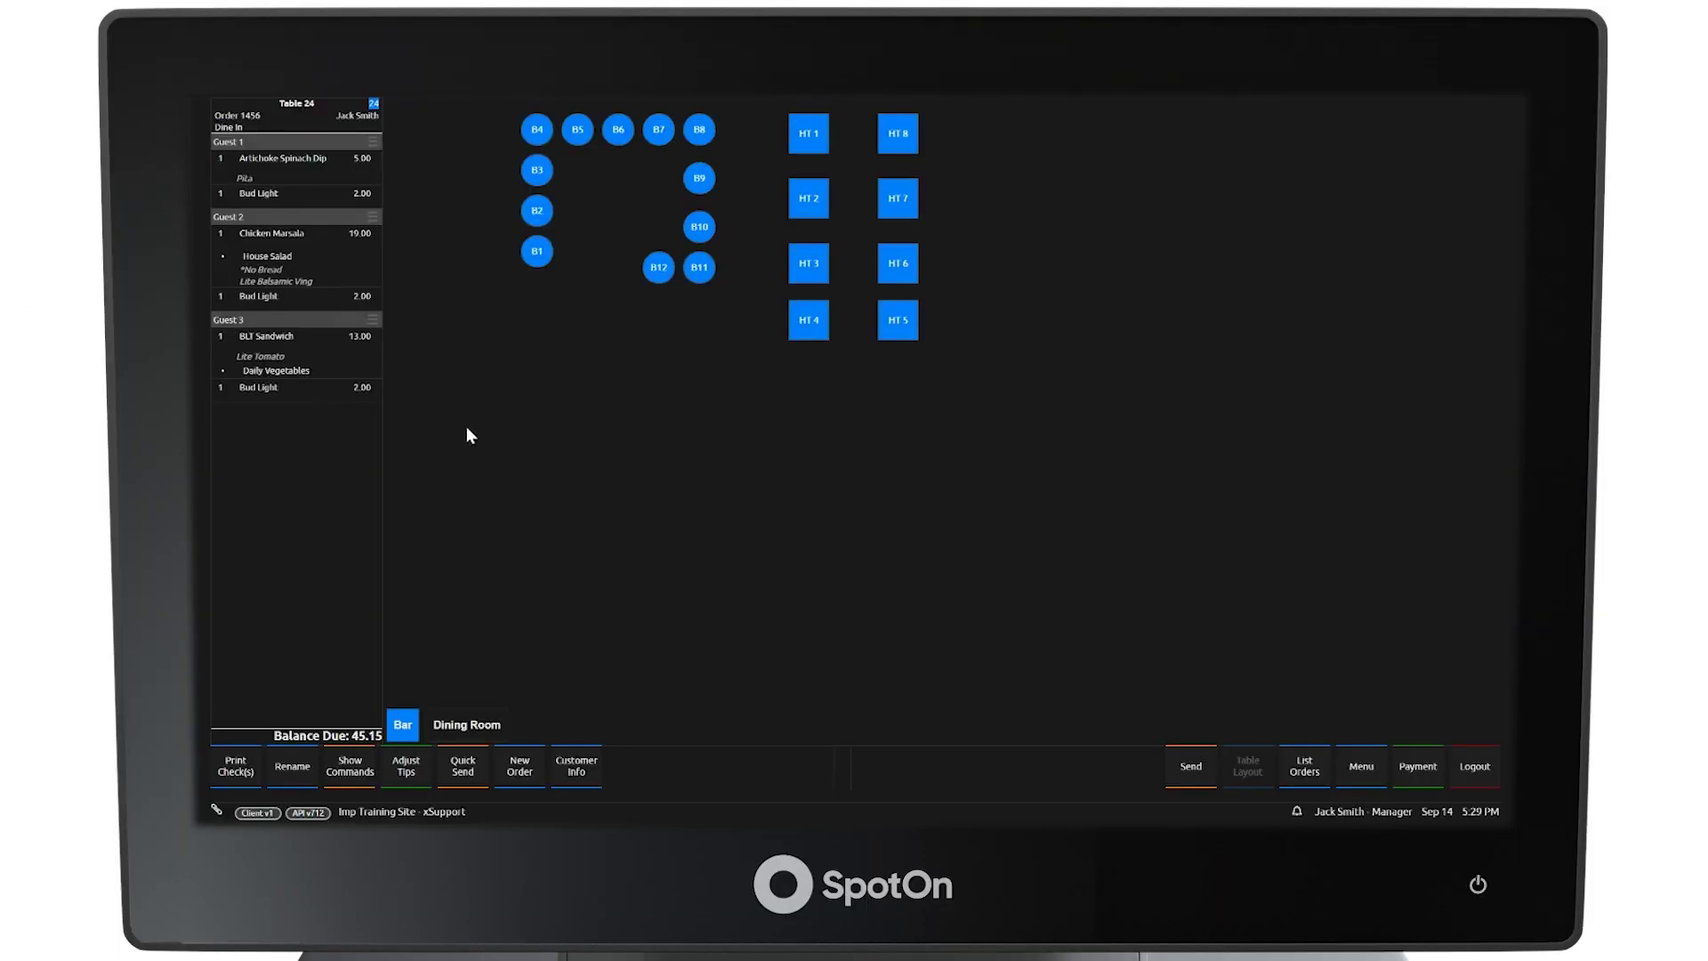
click(466, 724)
Step: Start a Table 32 order with one Molten Chocolate Cake at 7.00 and send it
click(523, 342)
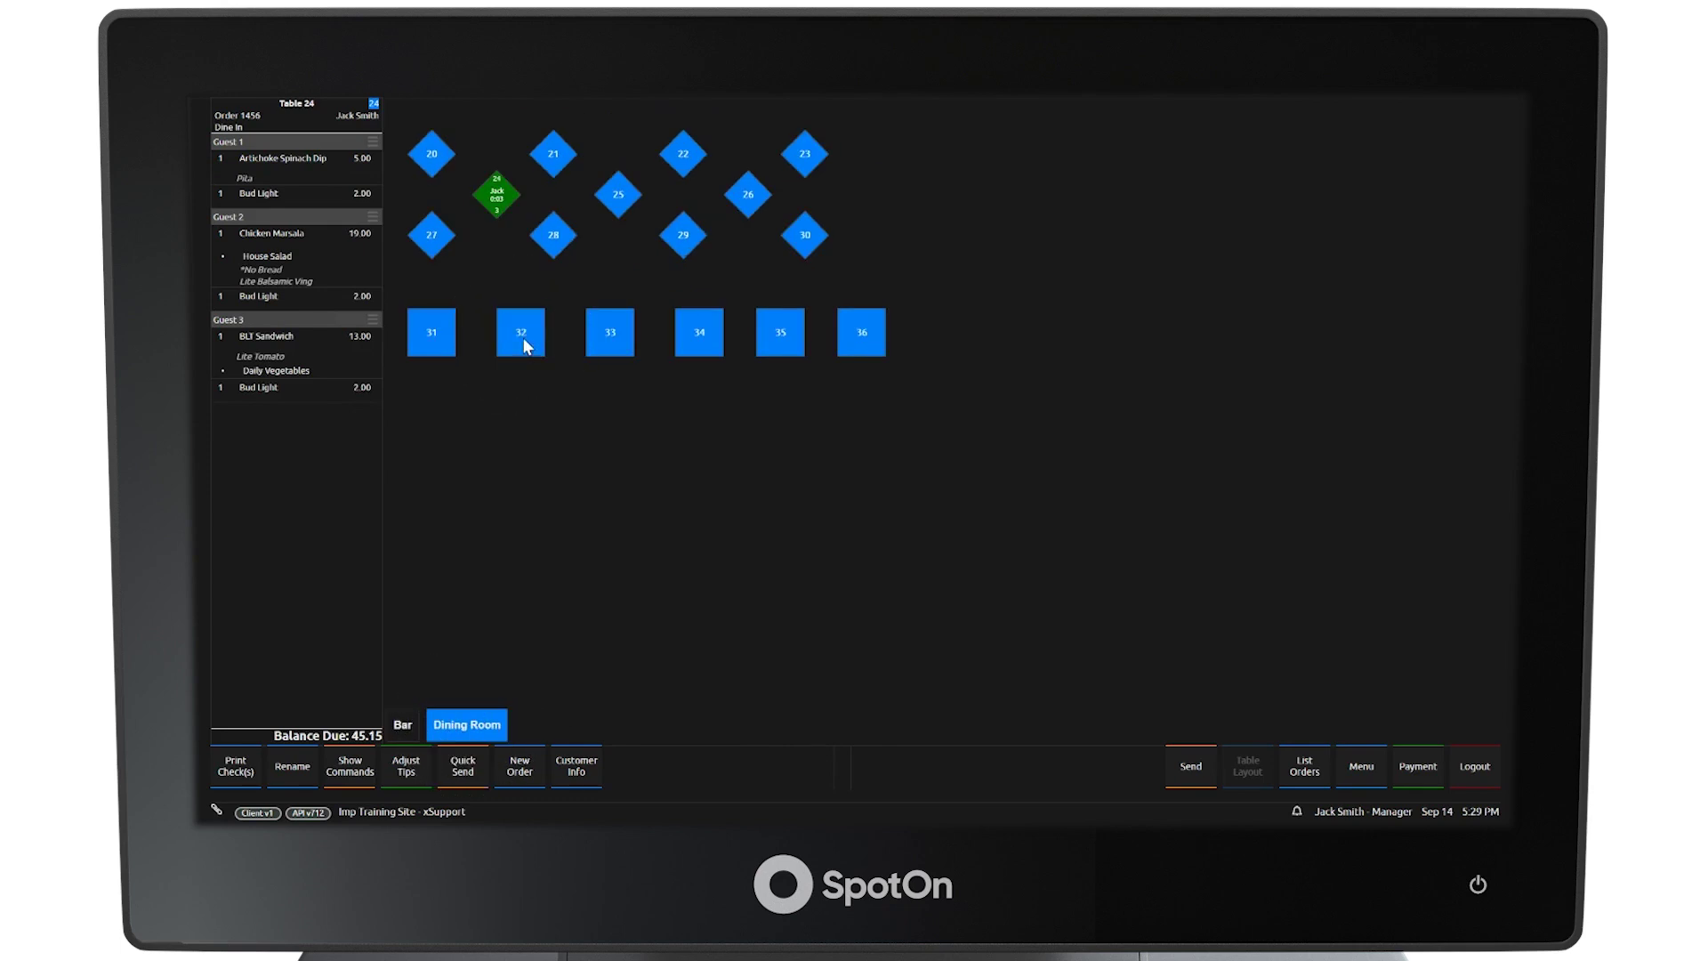
click(873, 581)
click(464, 771)
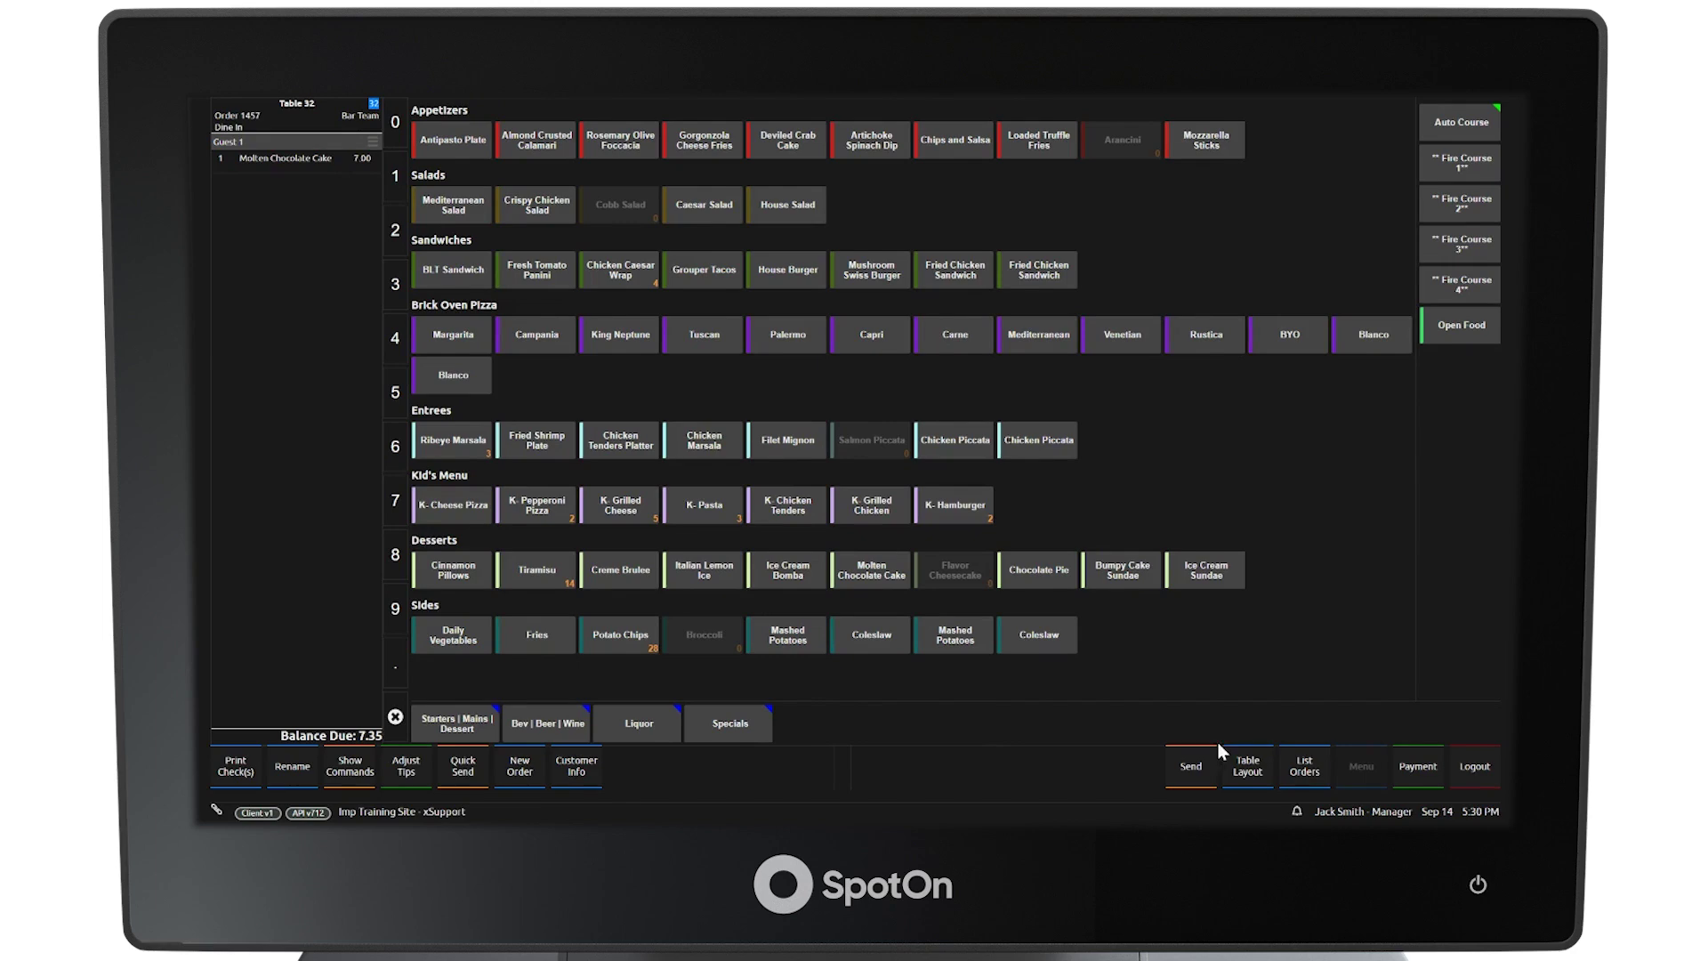
Step: Return to the Dining Room floor plan and reopen Table 24's 45.15 order
click(1246, 766)
click(465, 725)
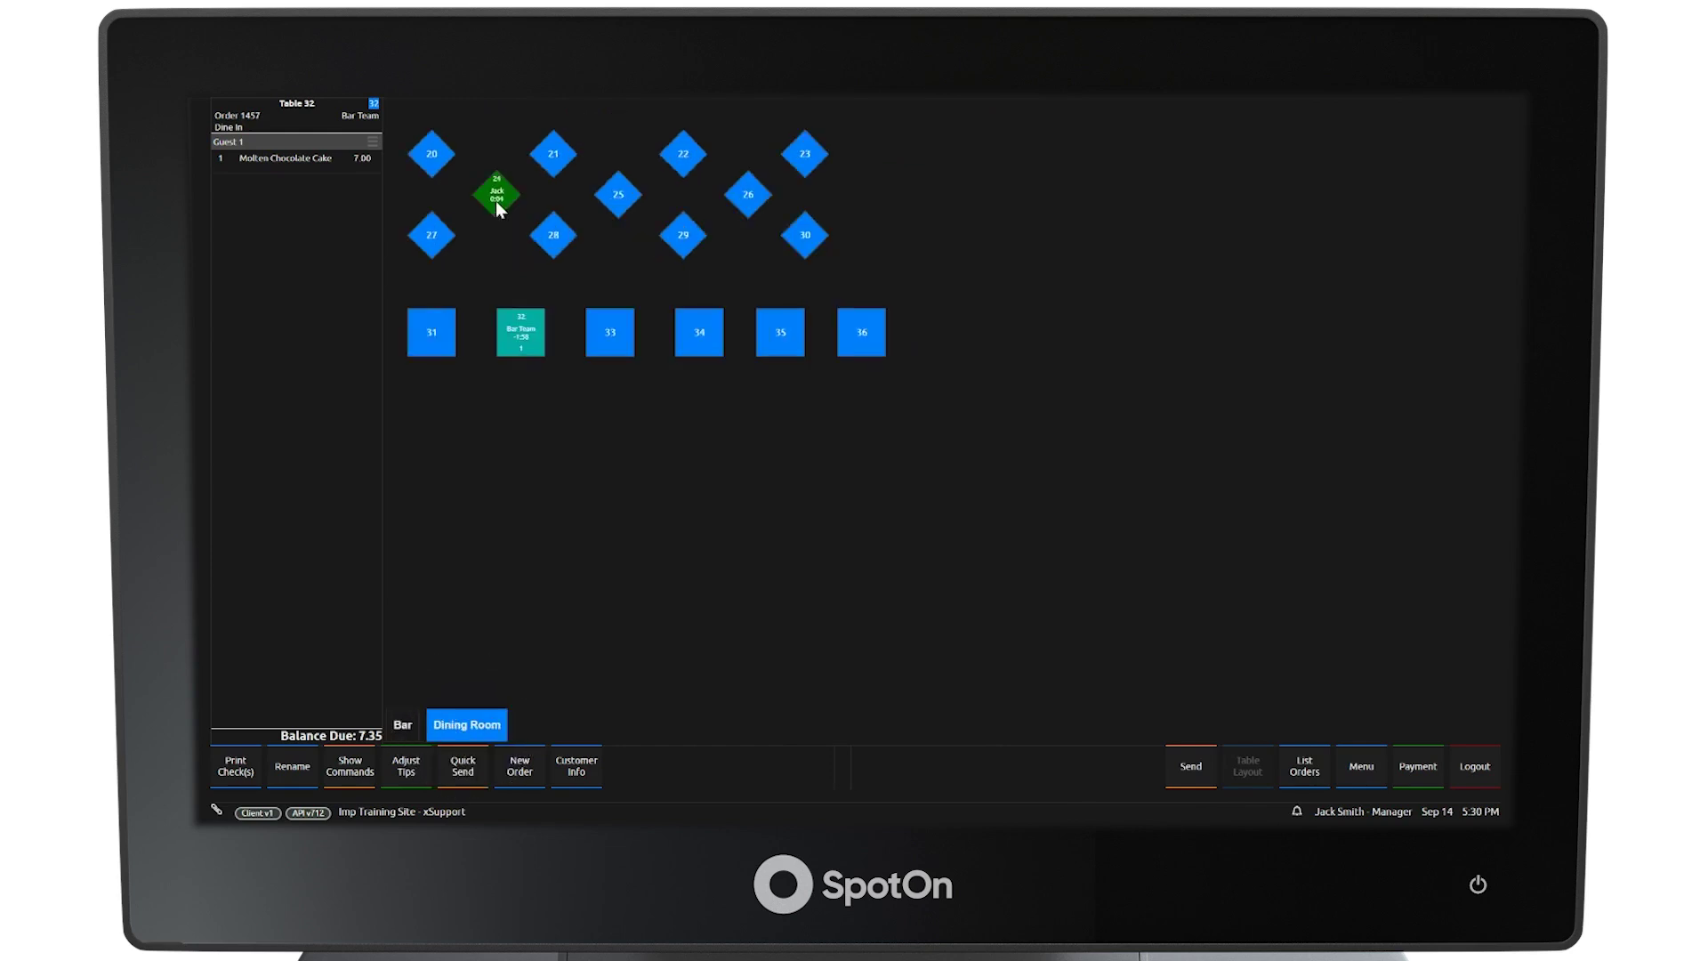
click(497, 195)
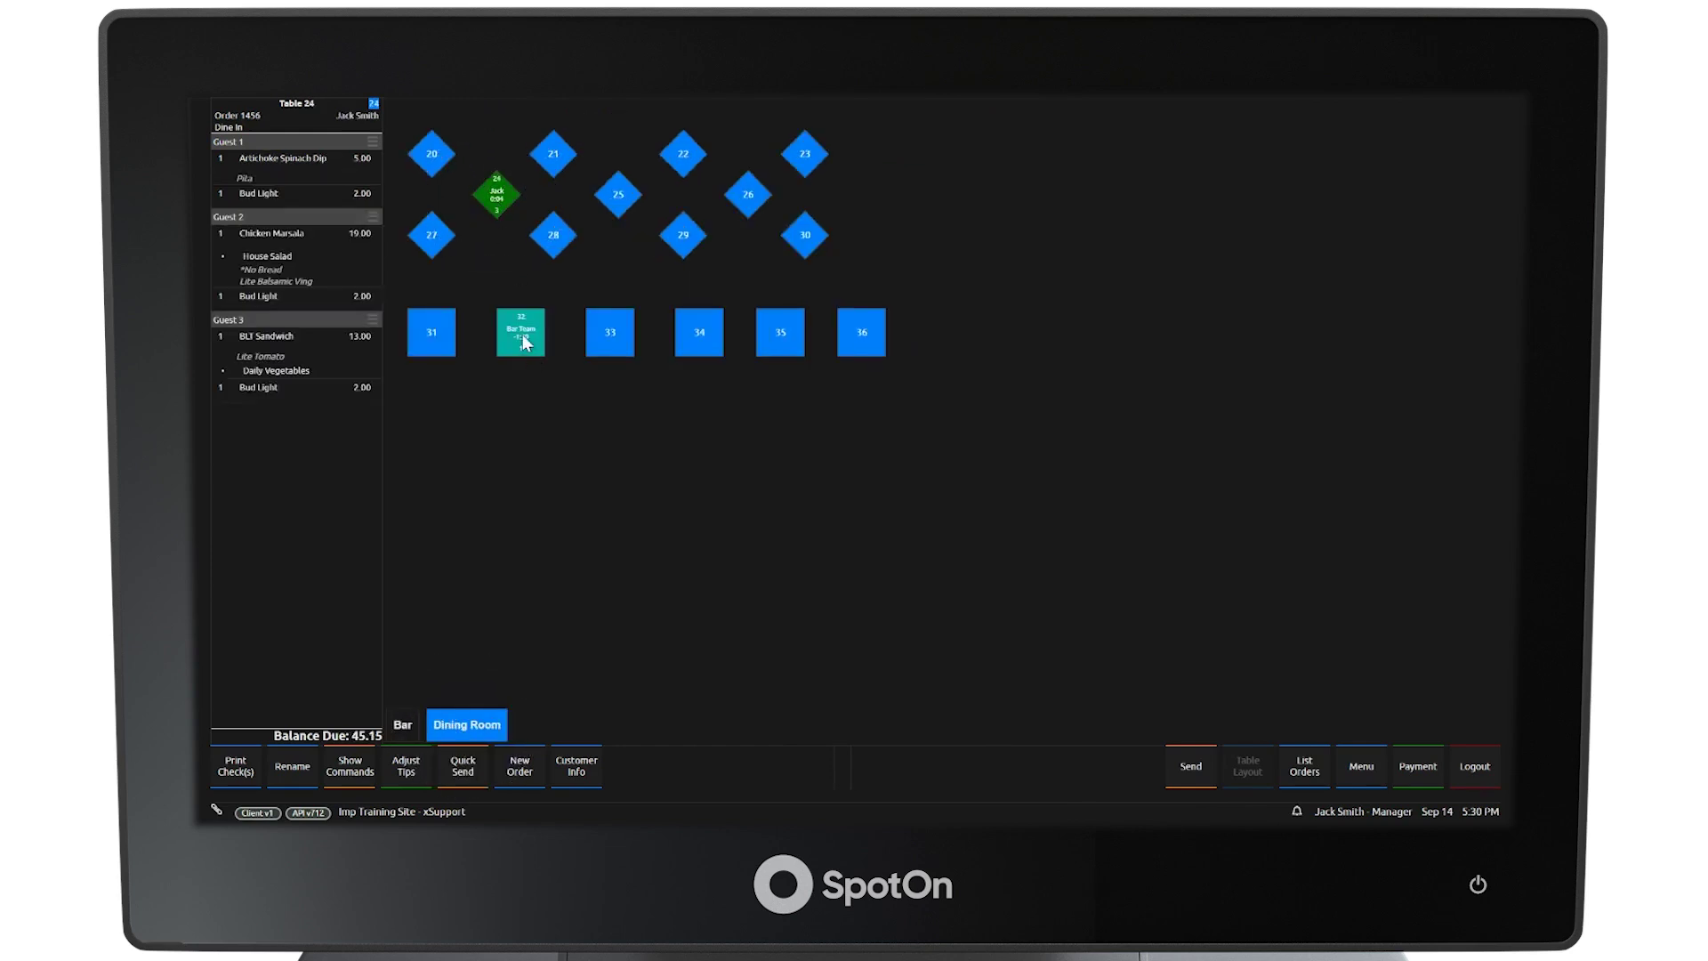
Step: Combine Table 24's order into Table 32's order 1457, leaving a 52.50 balance due
click(276, 108)
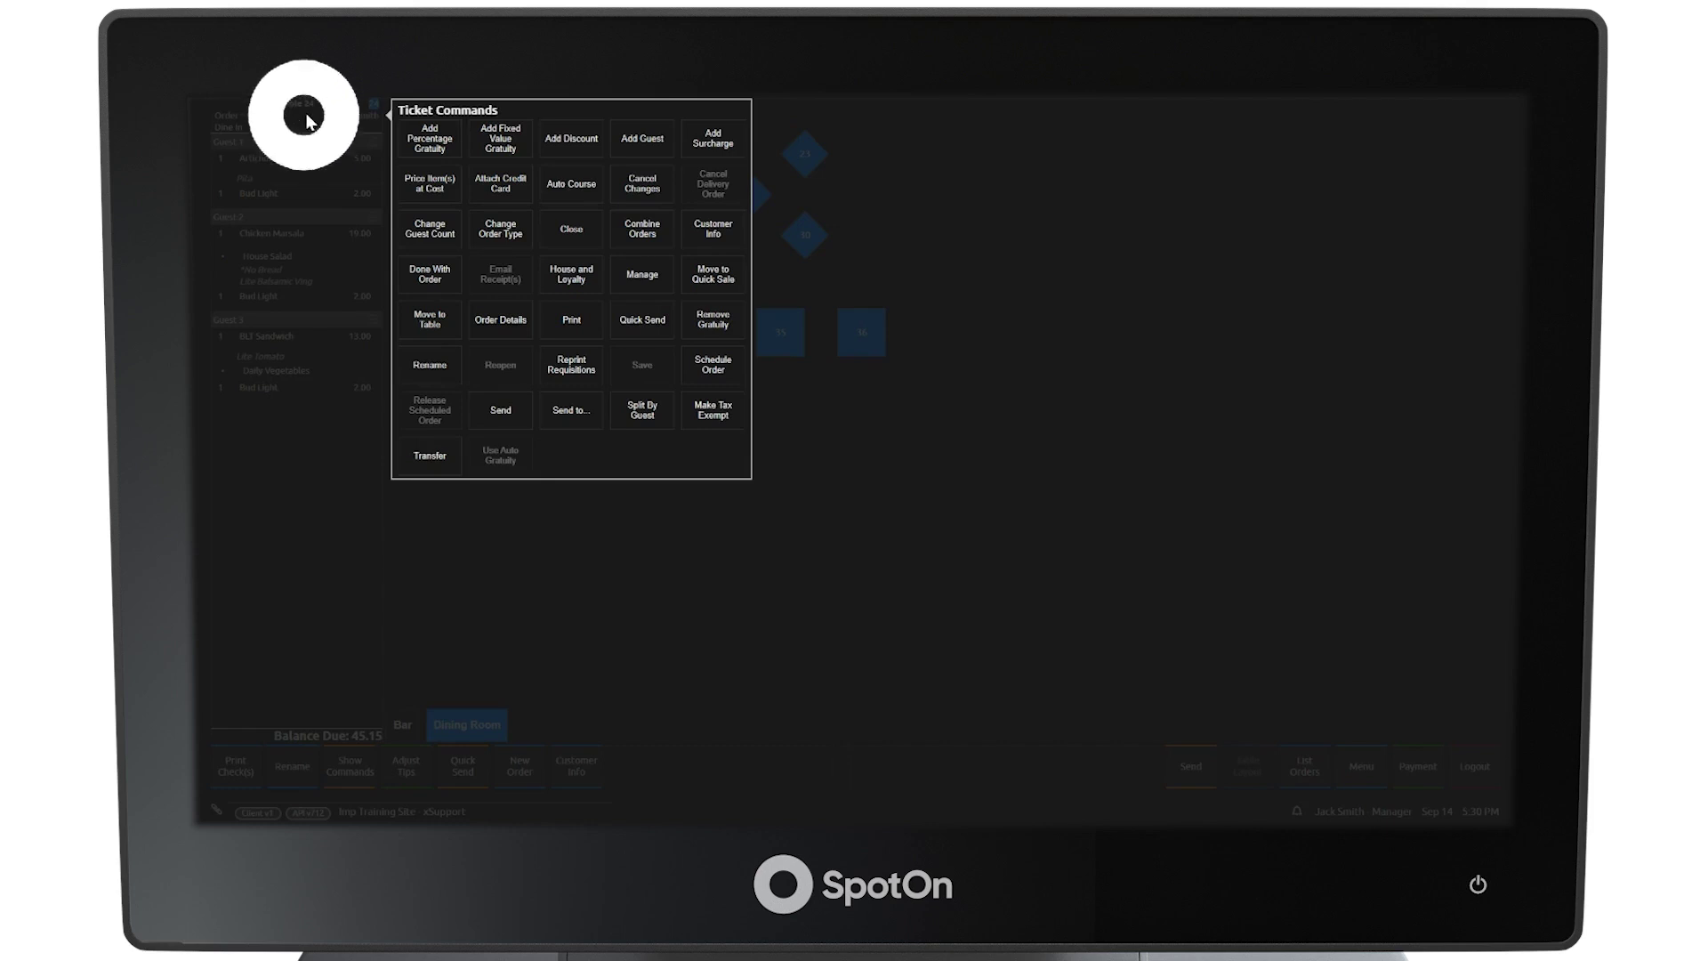
click(642, 229)
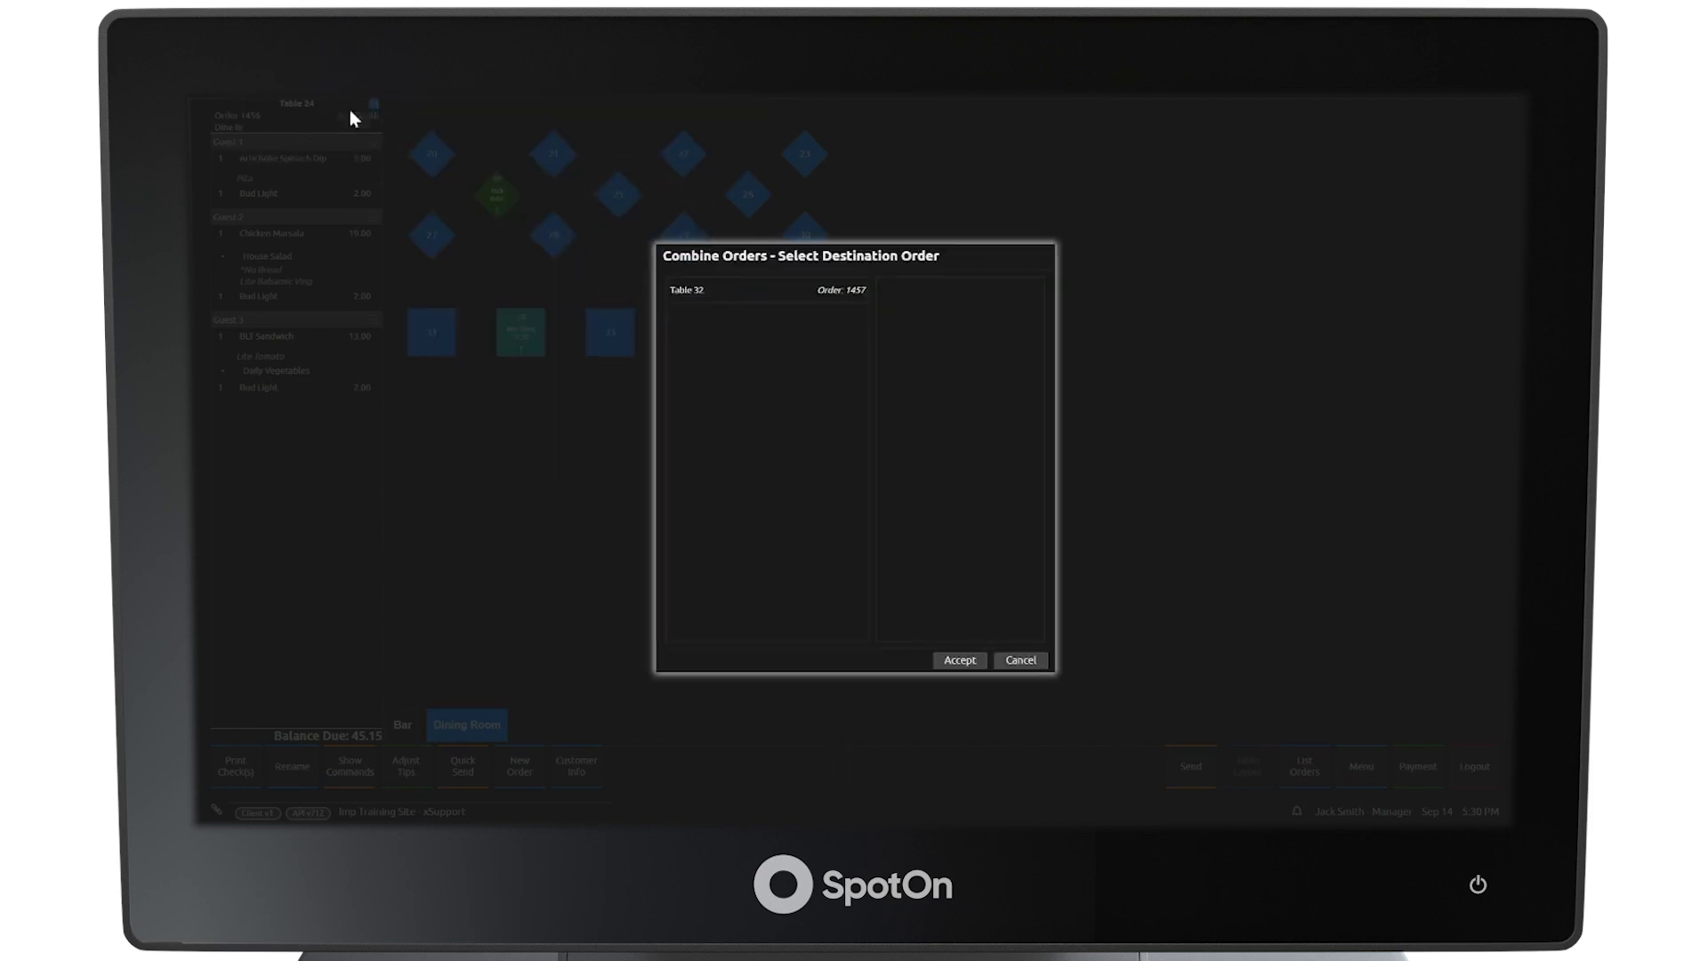
click(704, 291)
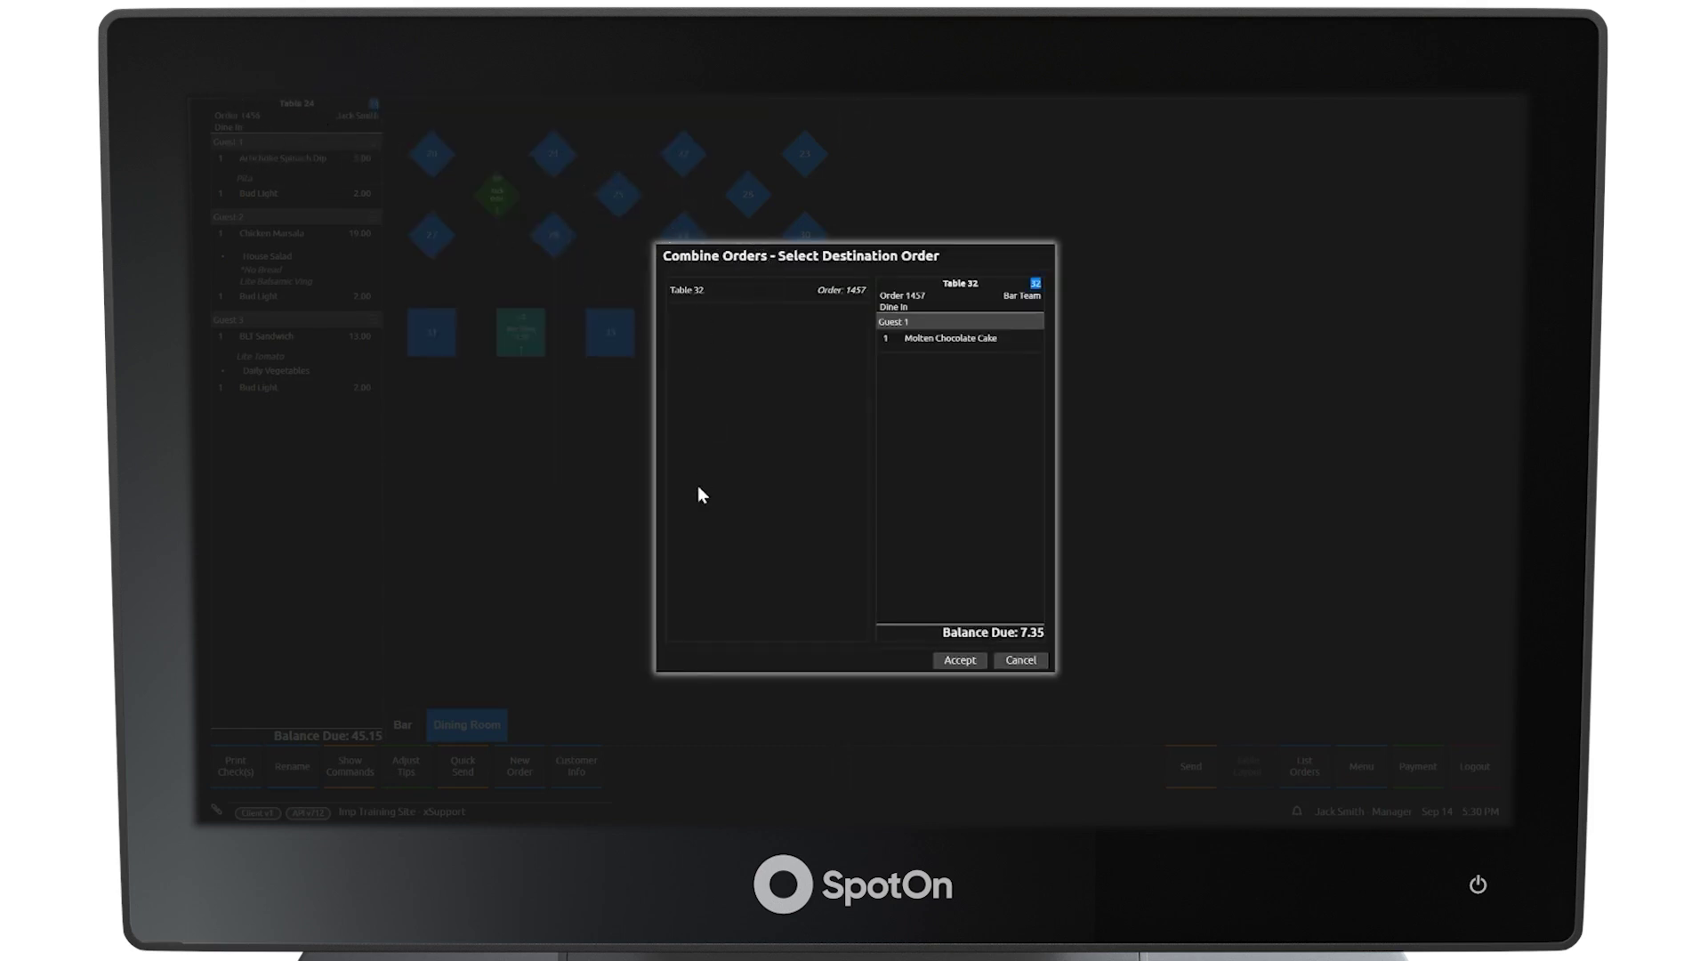
click(966, 659)
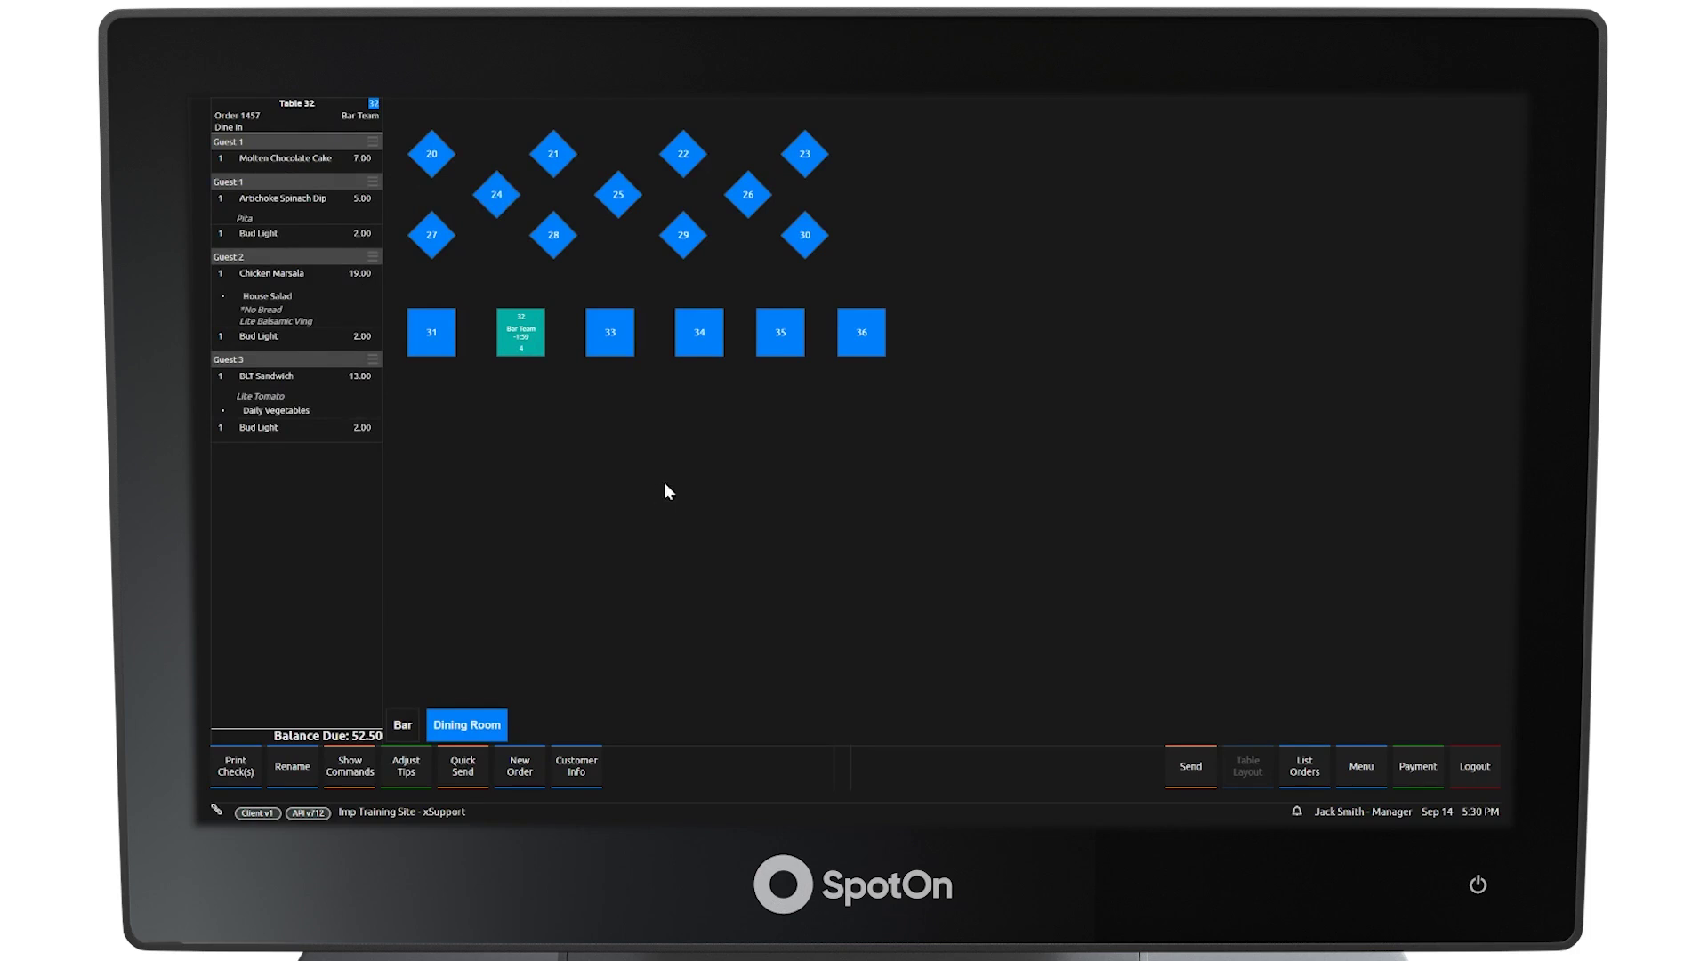
Step: Open payment for Table 32 and review each of its four separate checks
click(1420, 770)
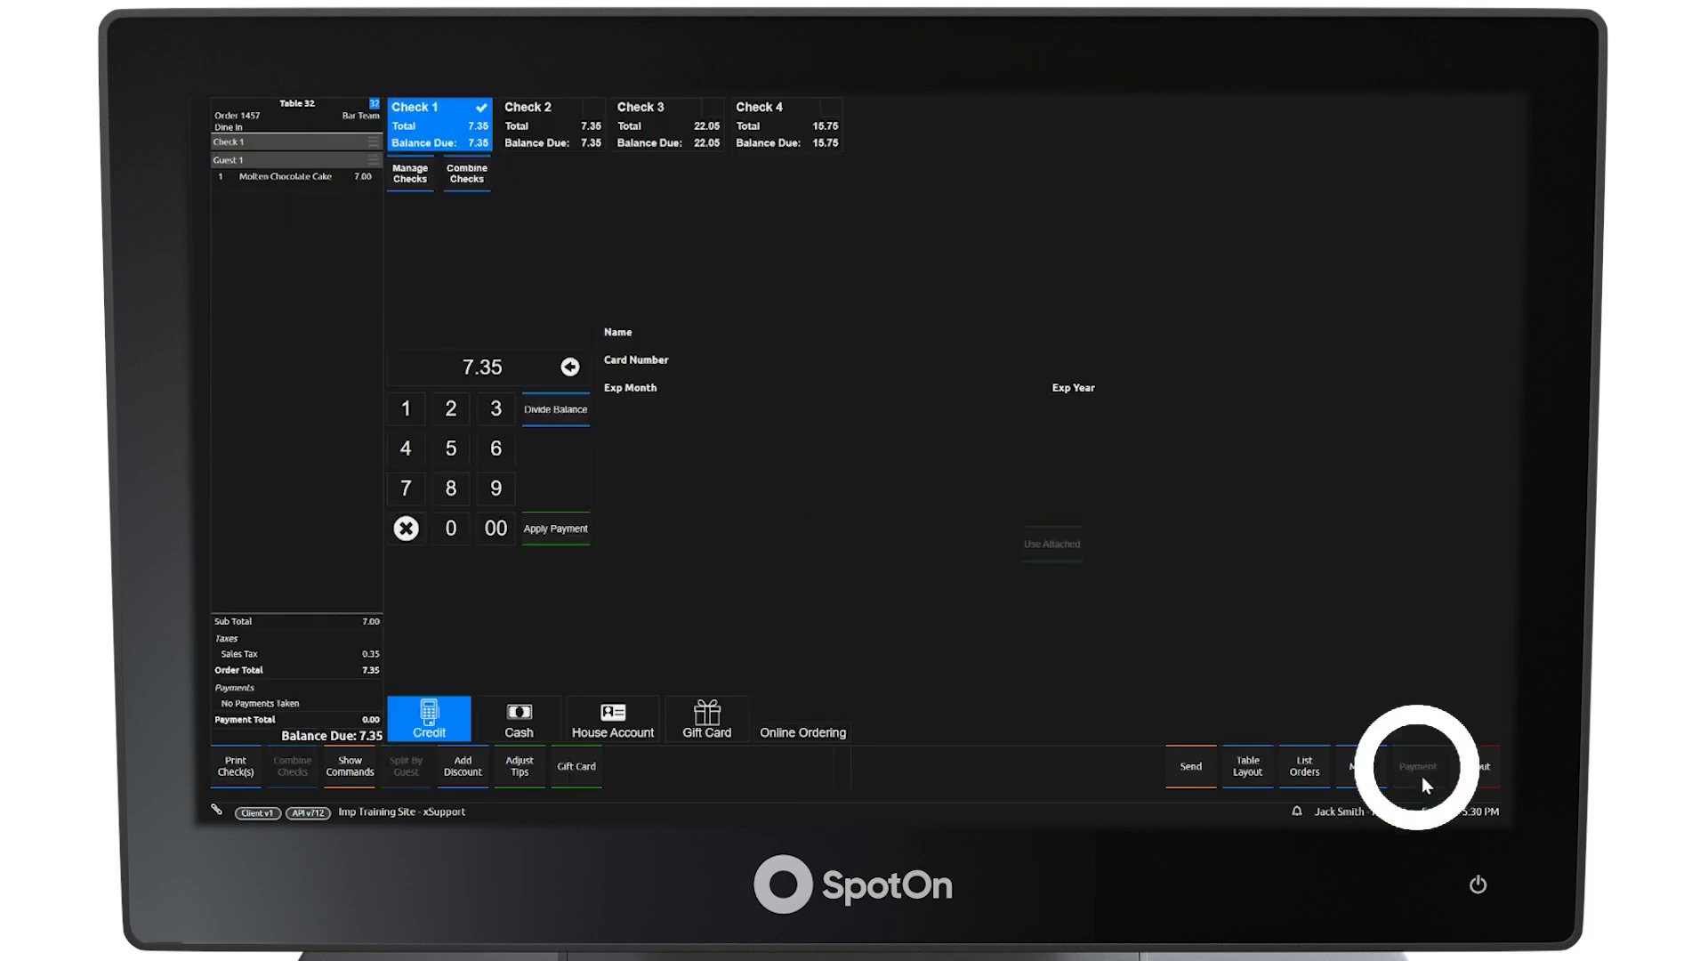
click(589, 145)
click(667, 124)
click(783, 125)
click(552, 124)
click(667, 125)
Step: Select all four checks and combine them into a single 52.50 Check 1
click(539, 143)
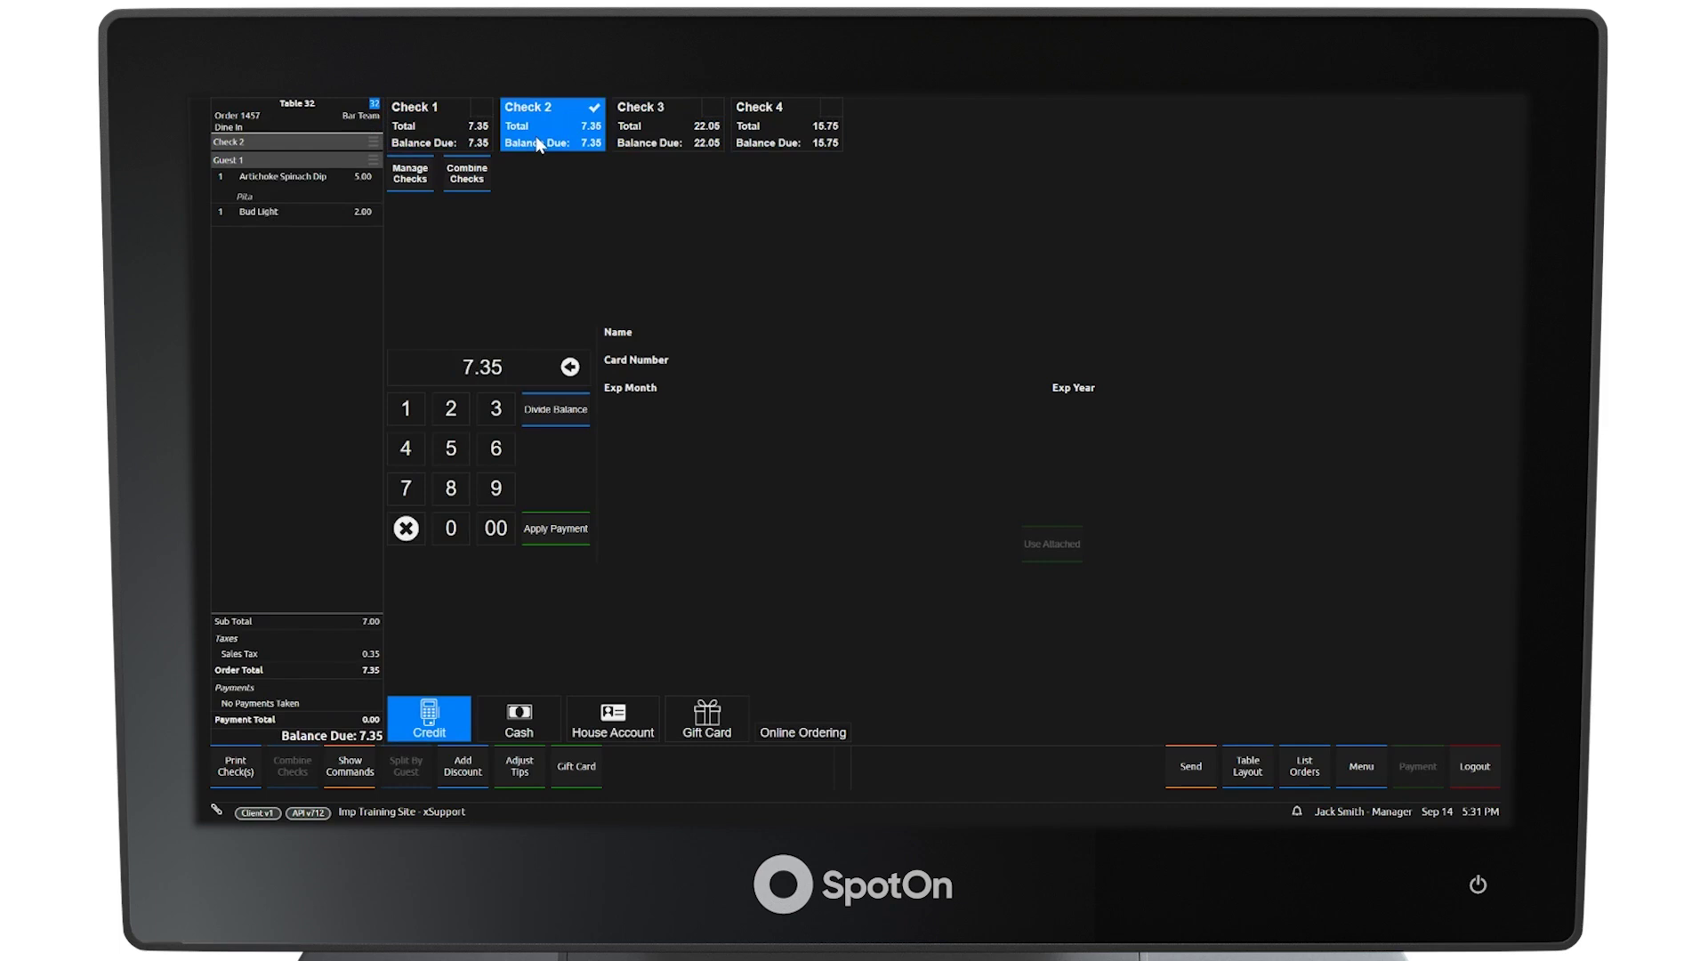
click(476, 120)
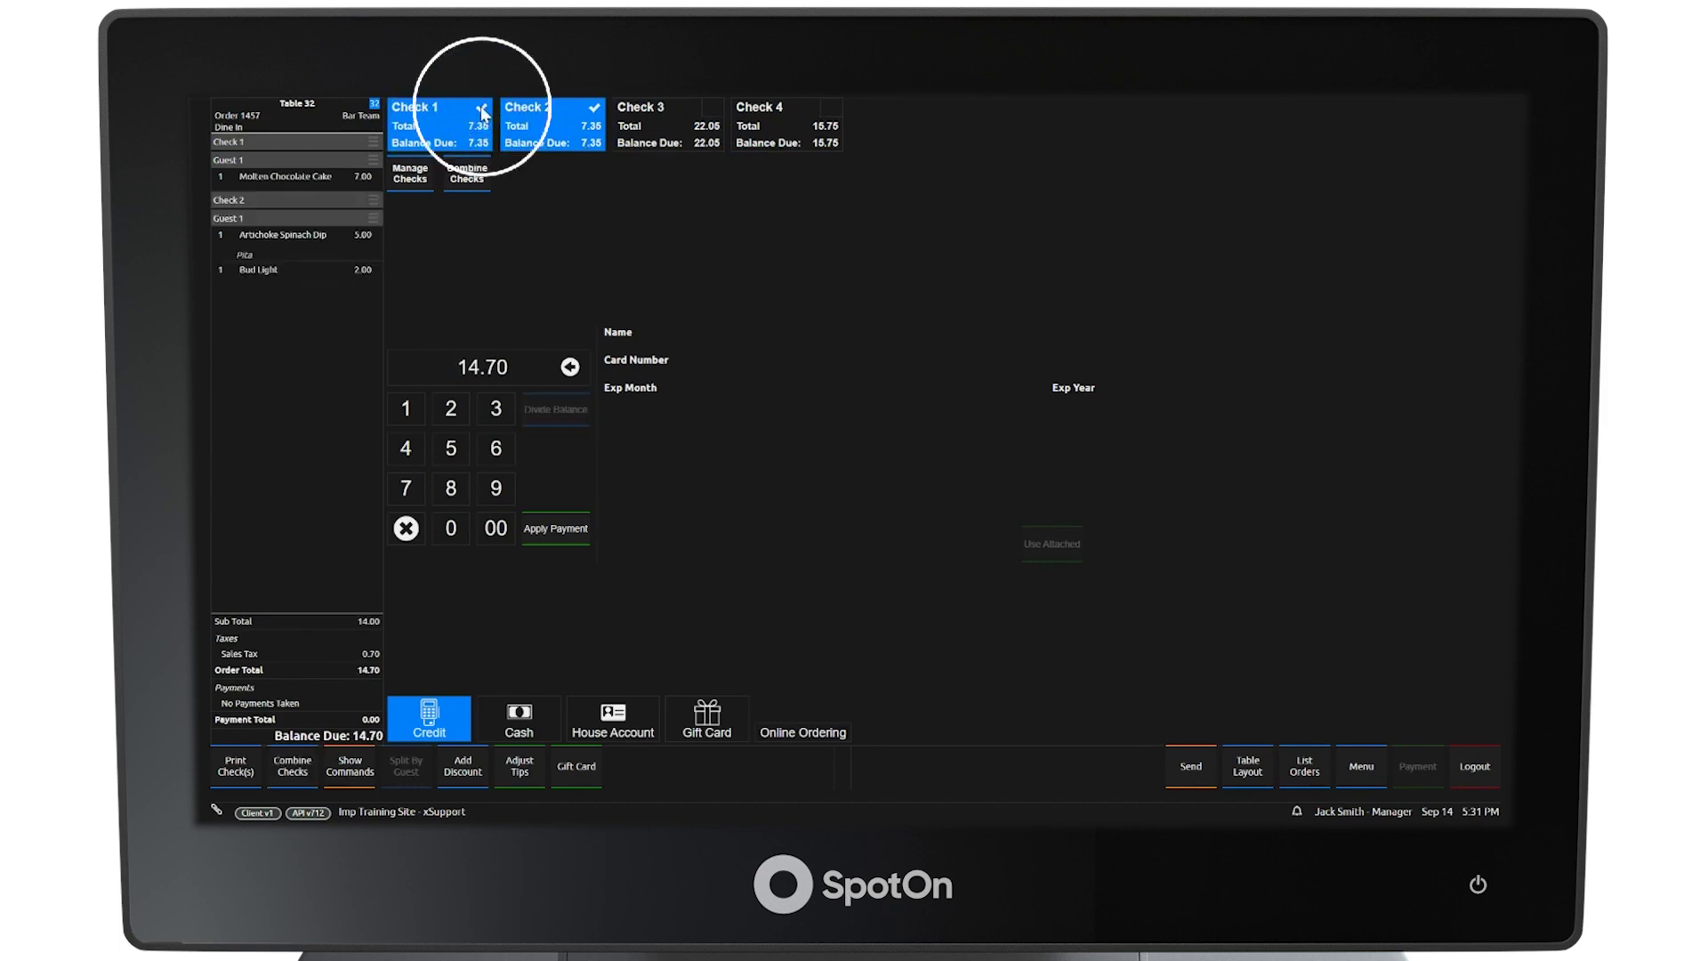
click(559, 142)
click(594, 182)
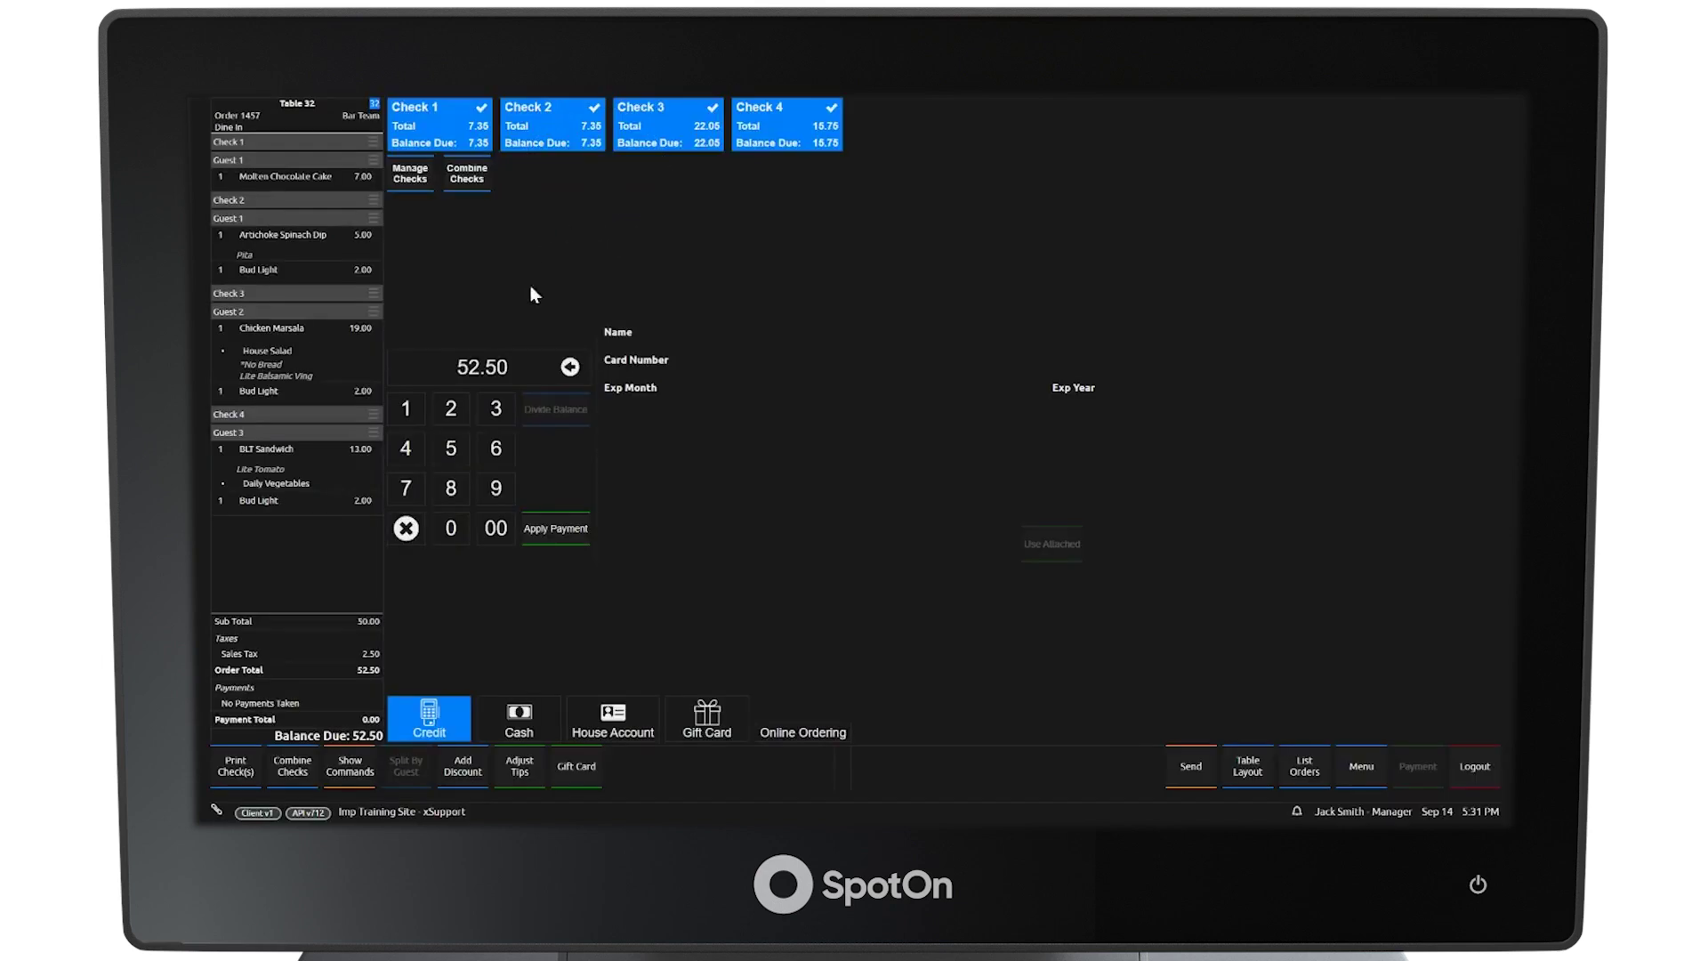
click(295, 770)
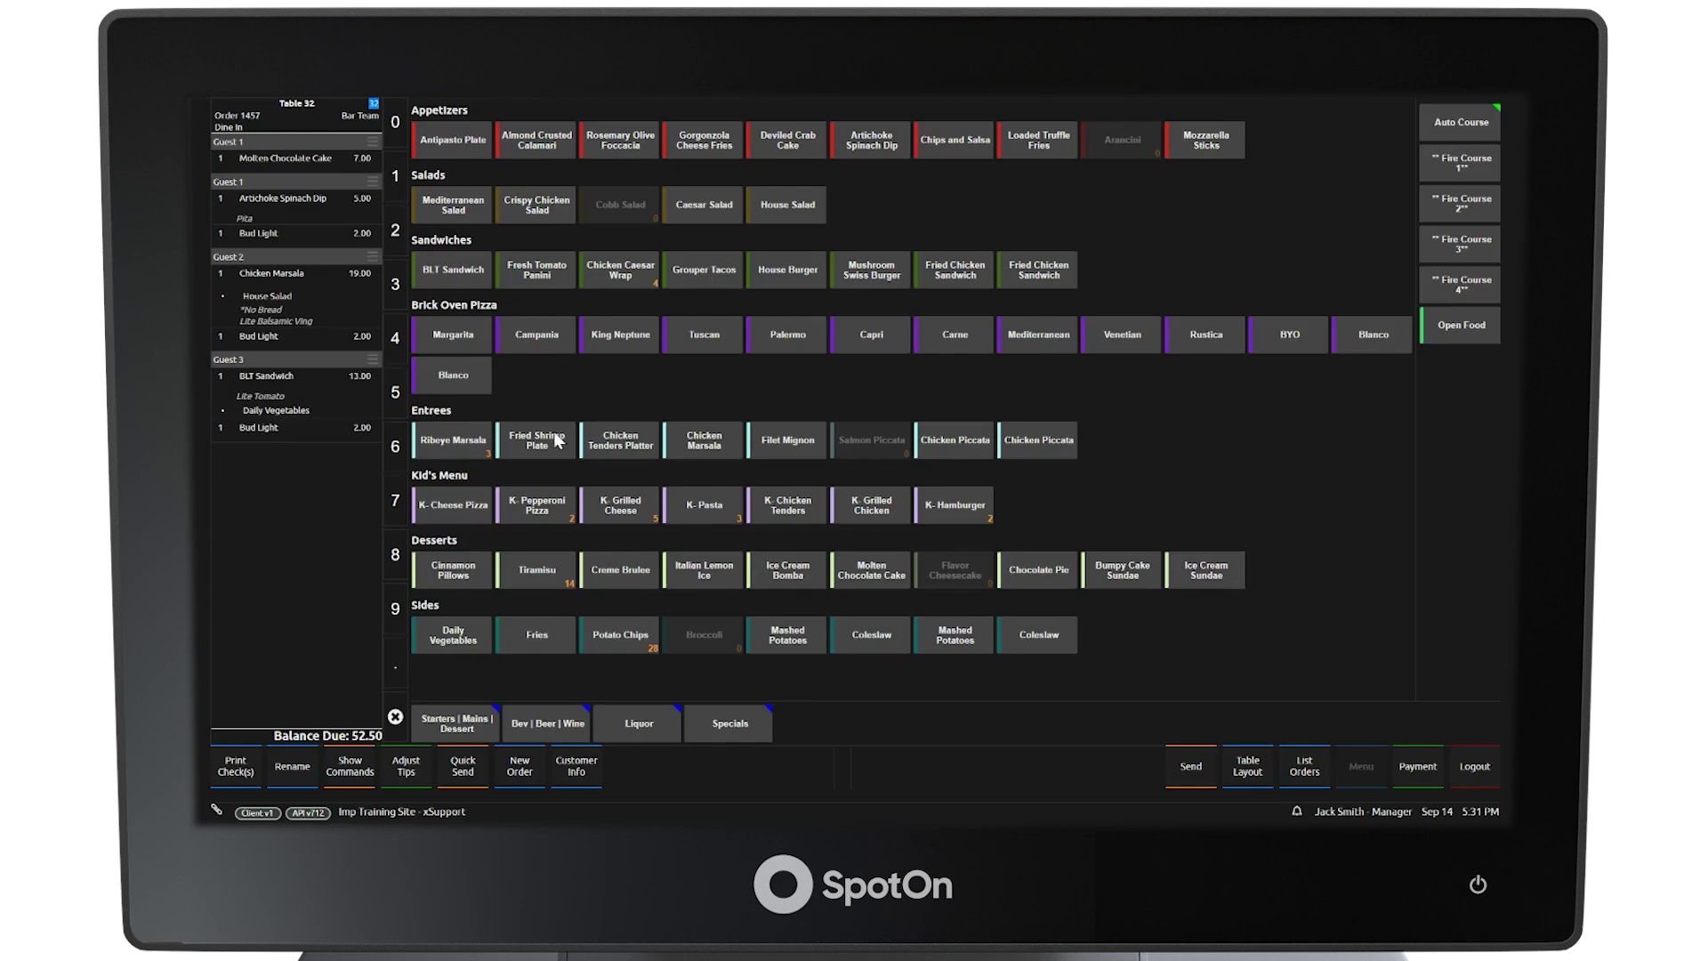
click(560, 444)
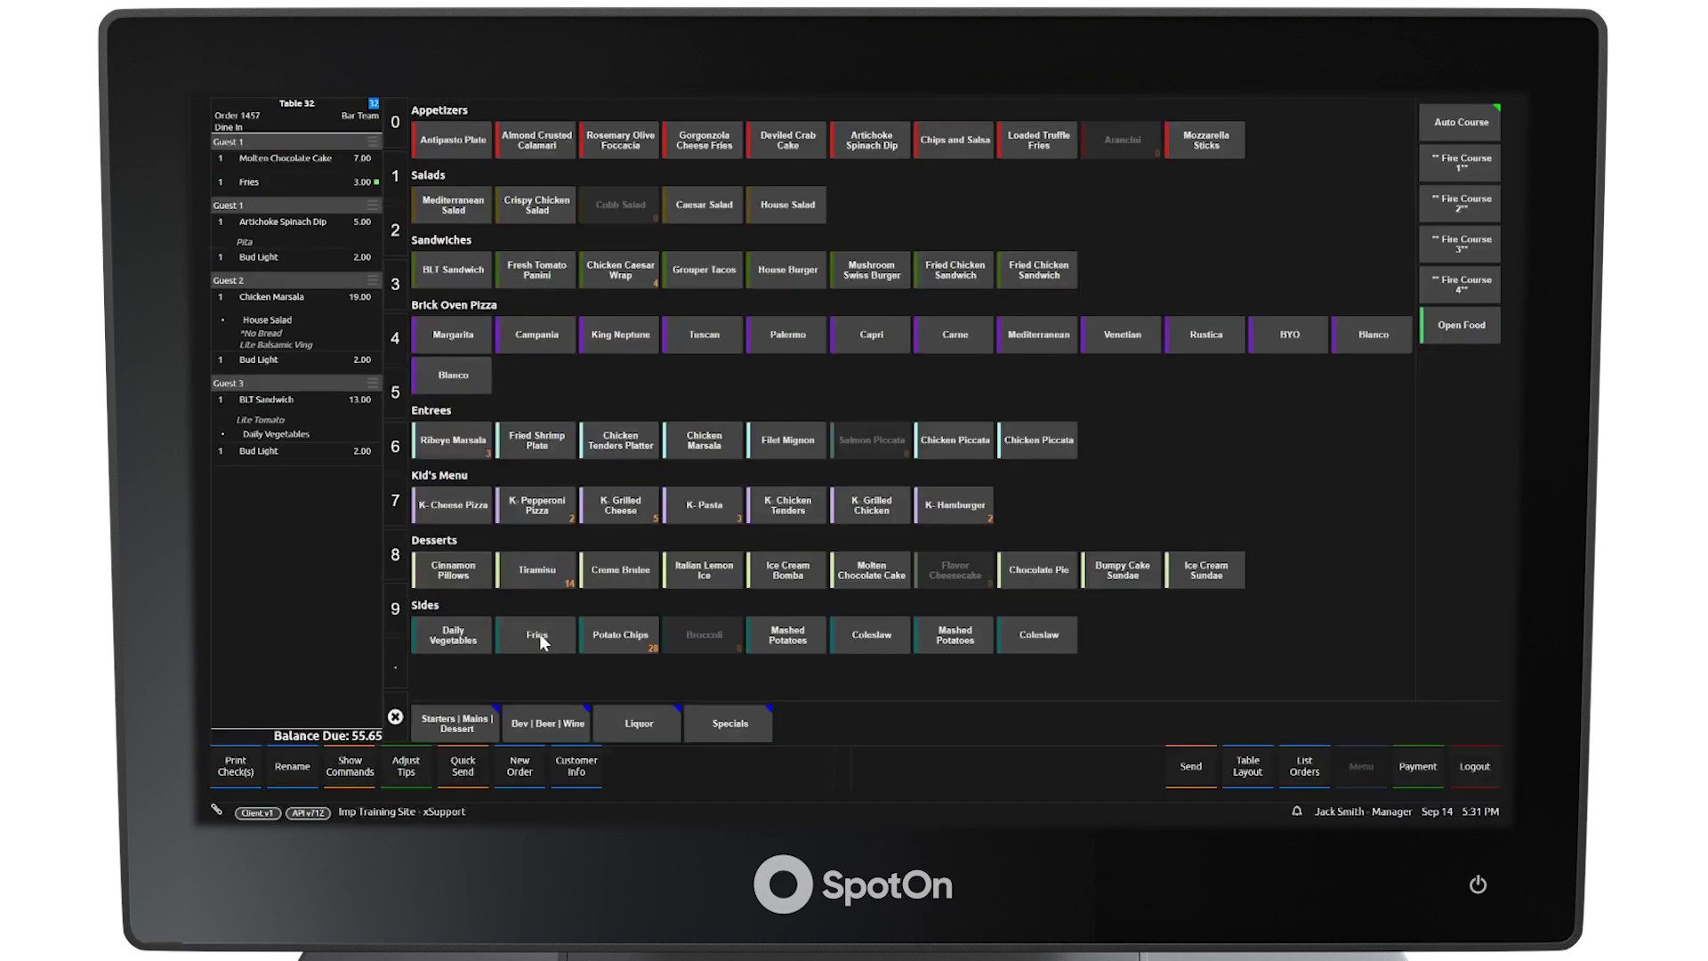
Step: Add two Fries for guests, then remove one of them
click(539, 634)
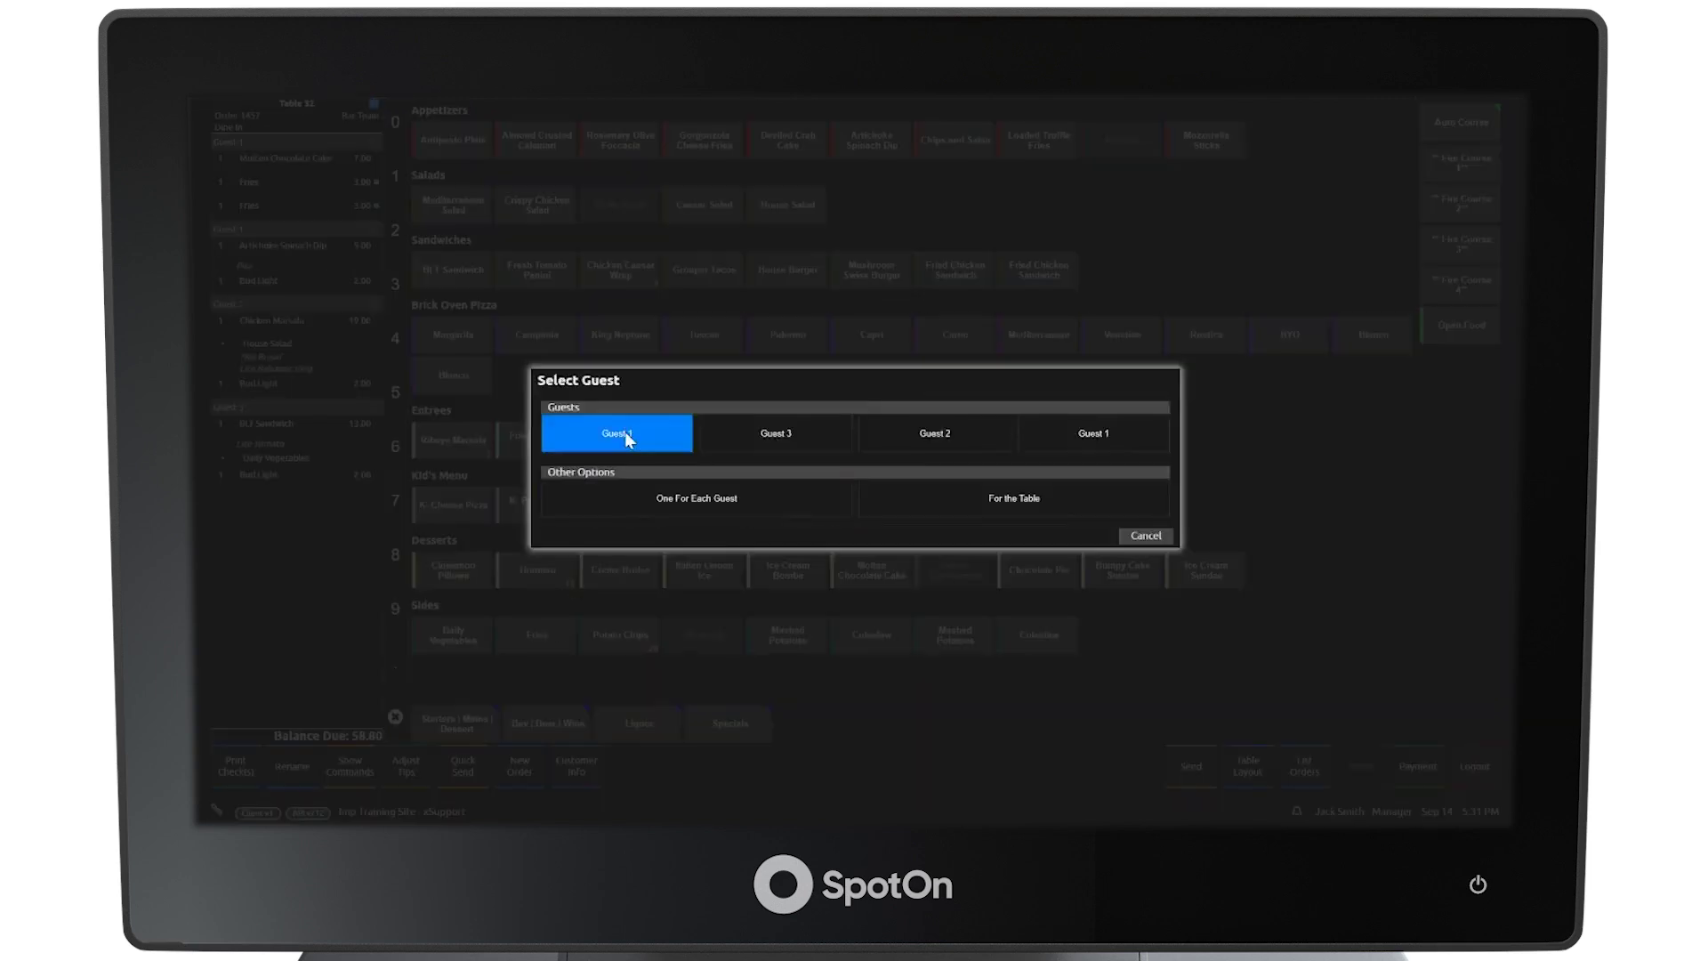
click(614, 497)
click(306, 182)
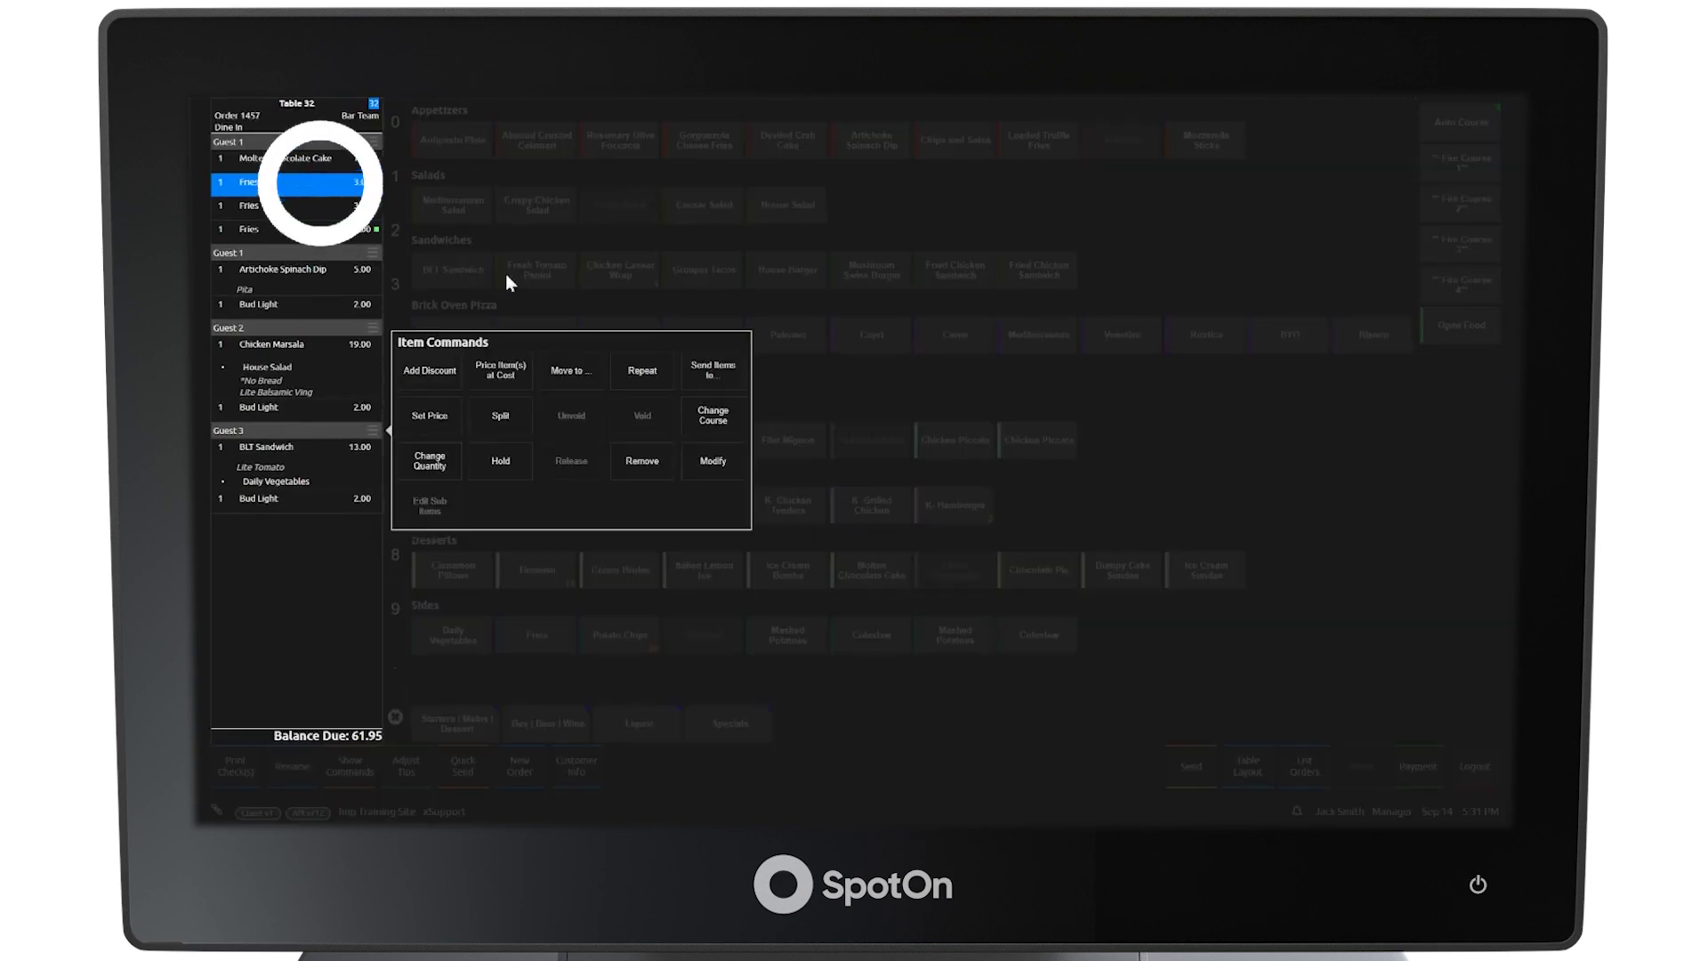
click(643, 461)
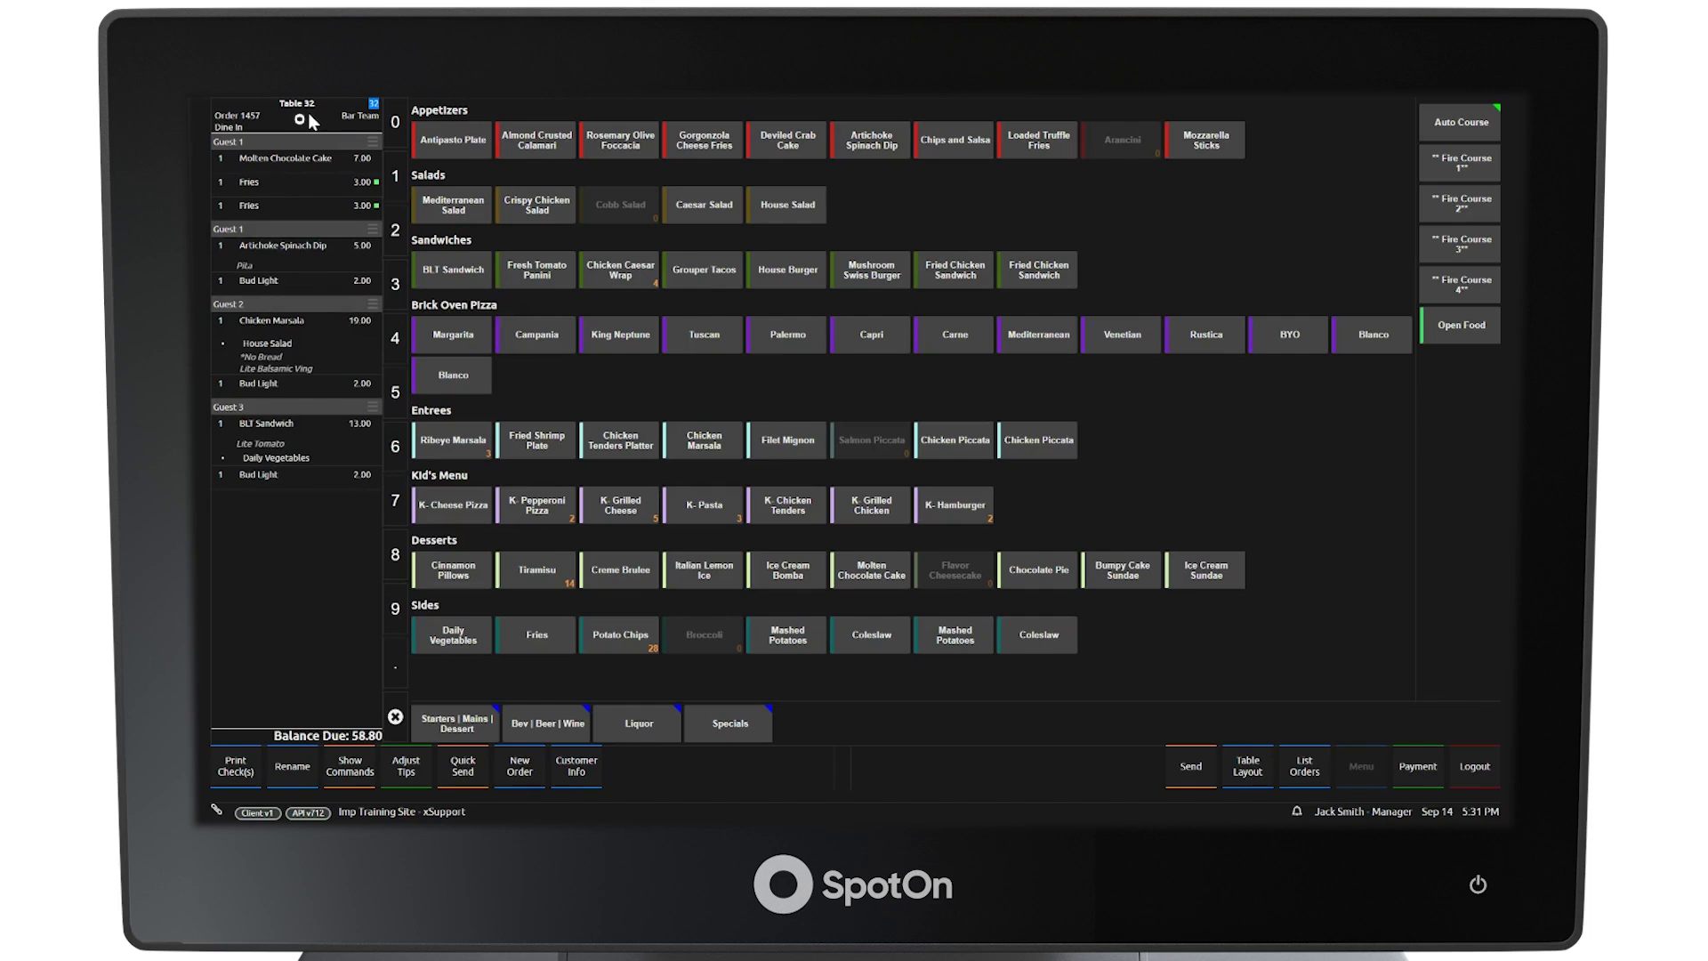
Step: Cancel the unsent Fries changes and show open orders, with Table 32 at 52.50 due
click(308, 112)
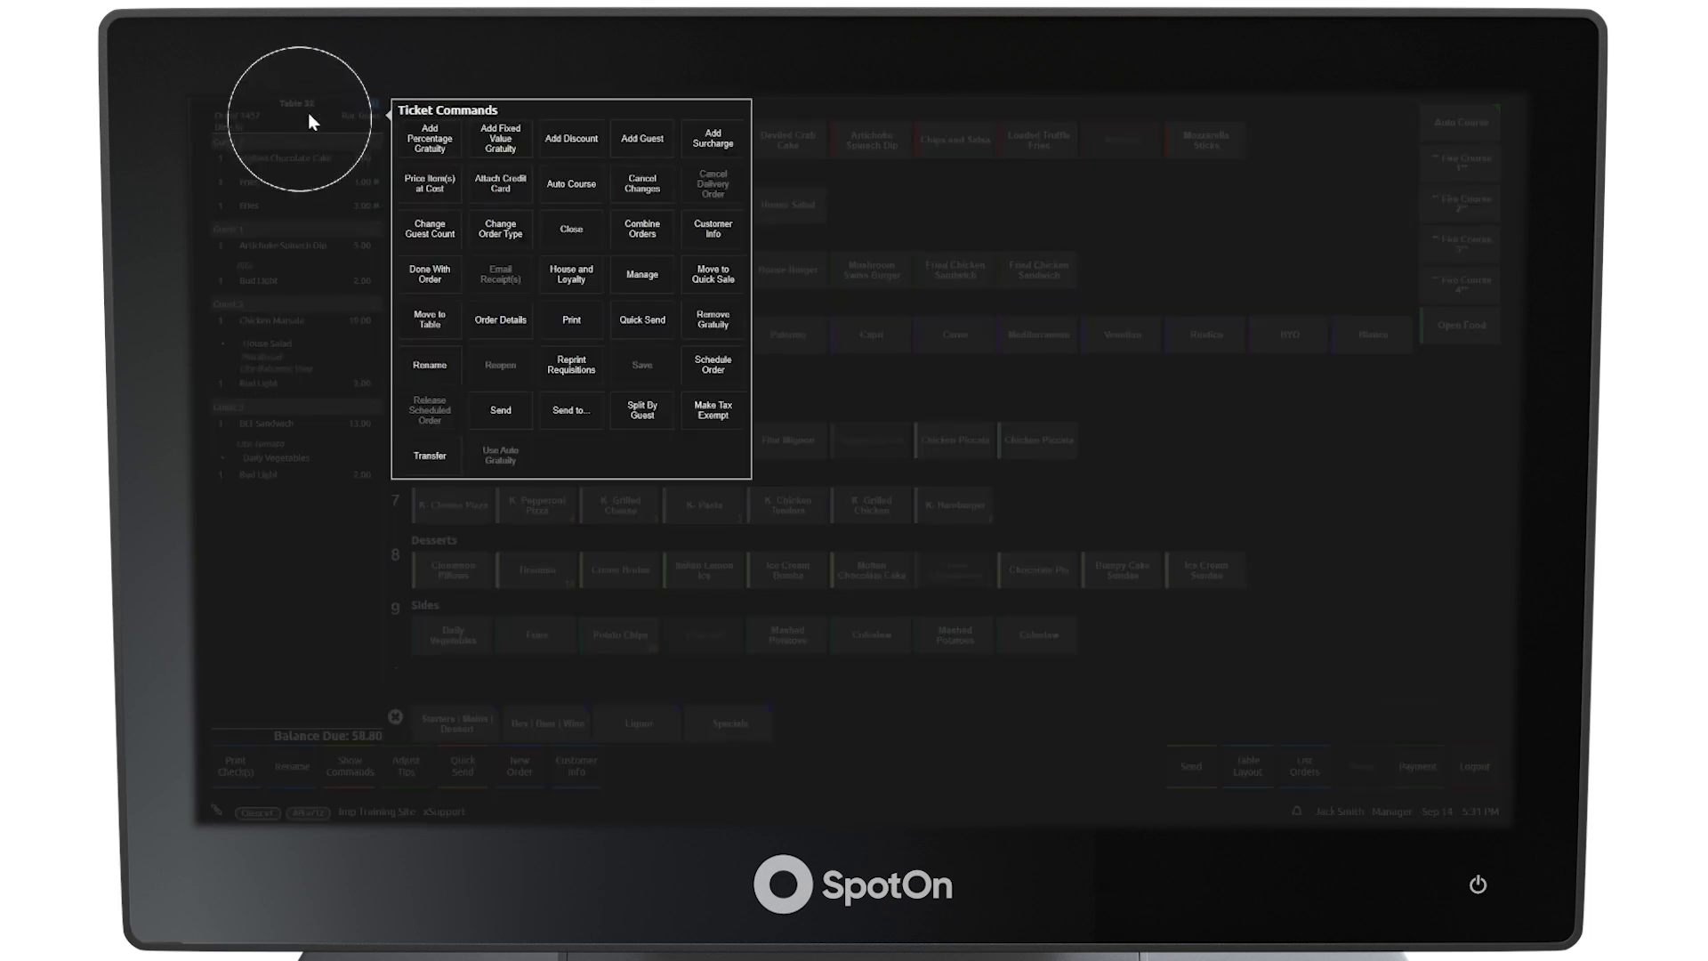
click(659, 199)
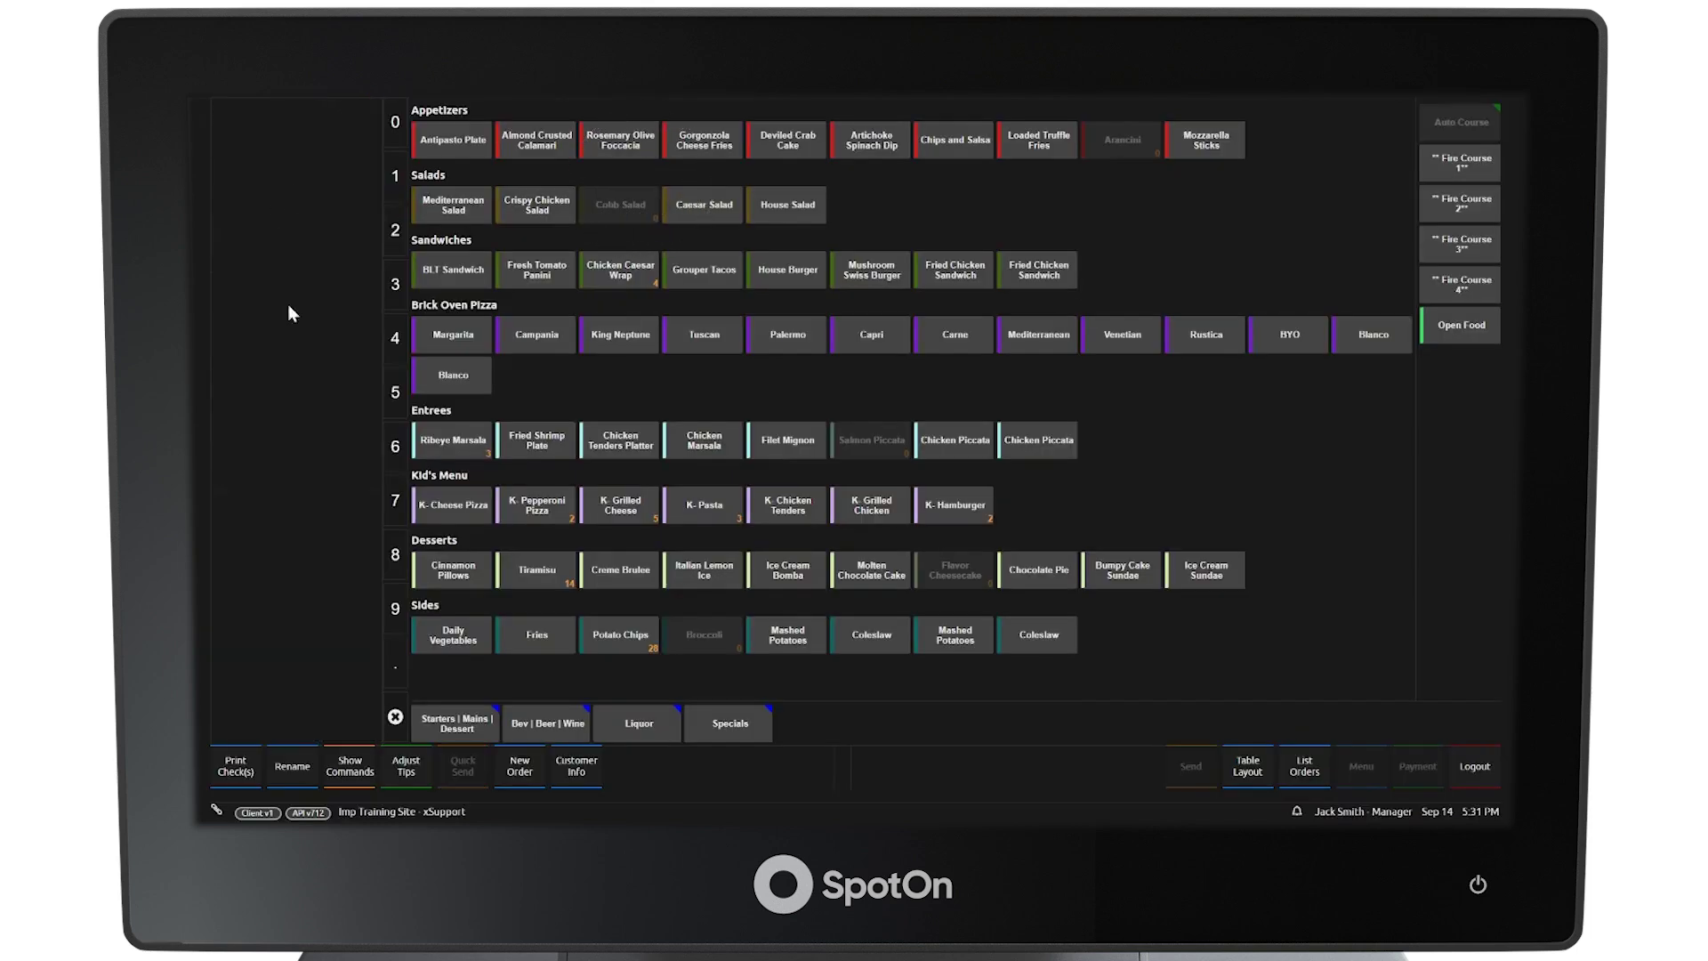
click(1305, 766)
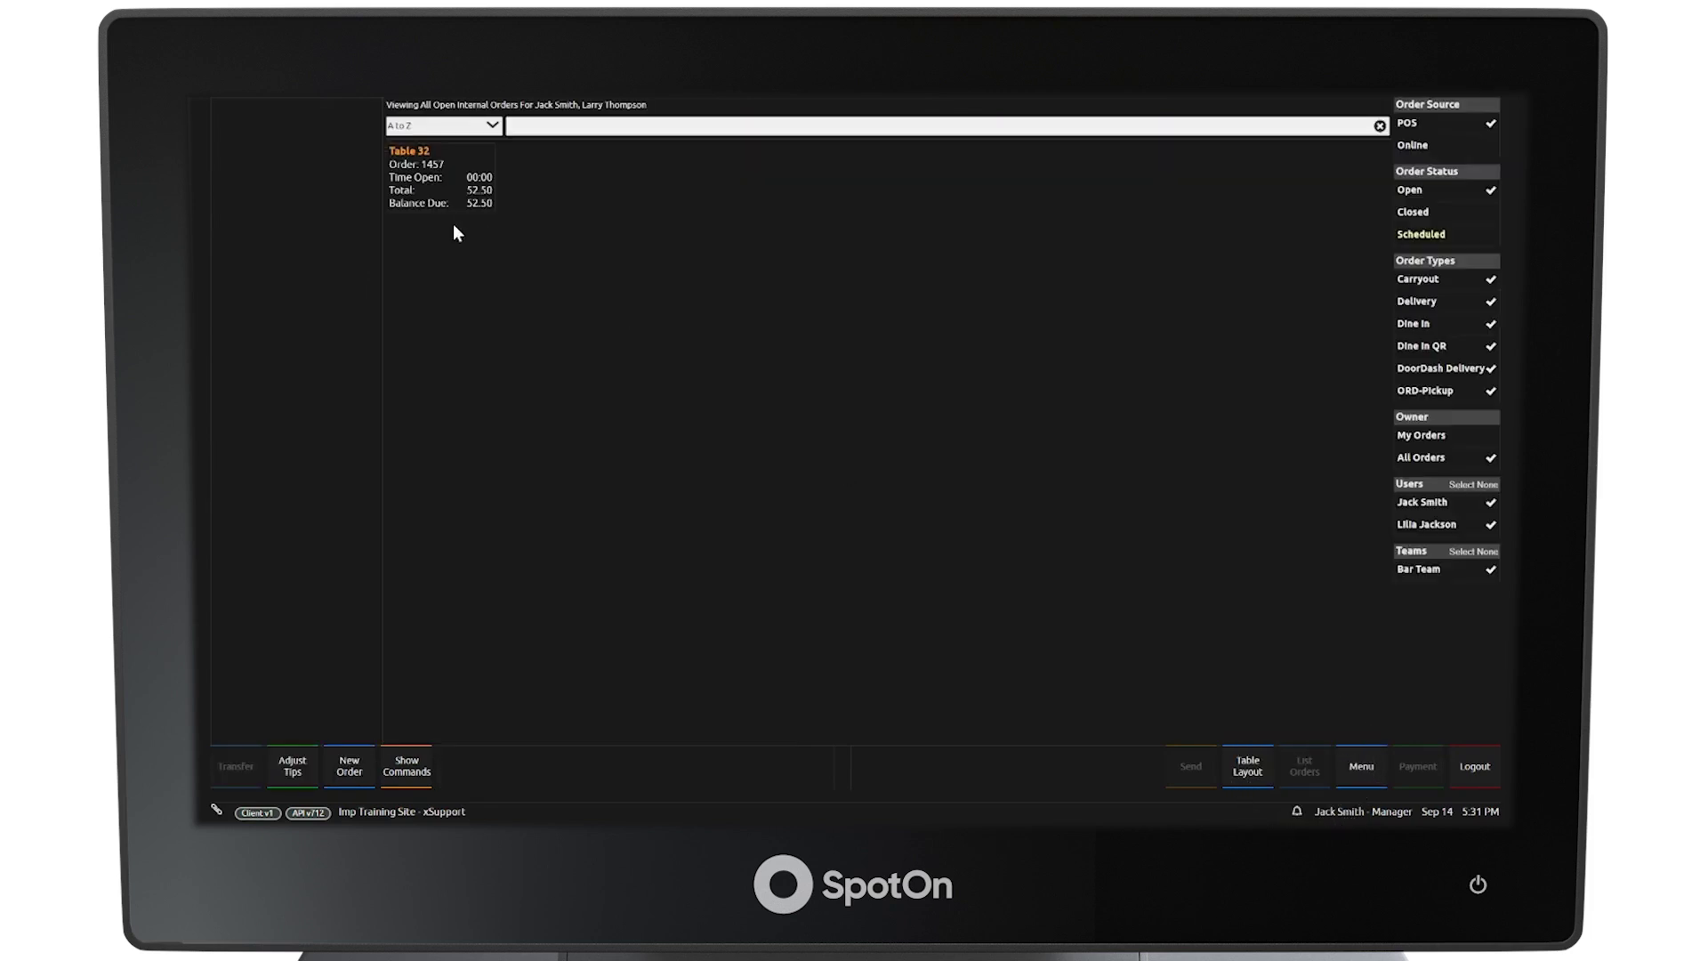